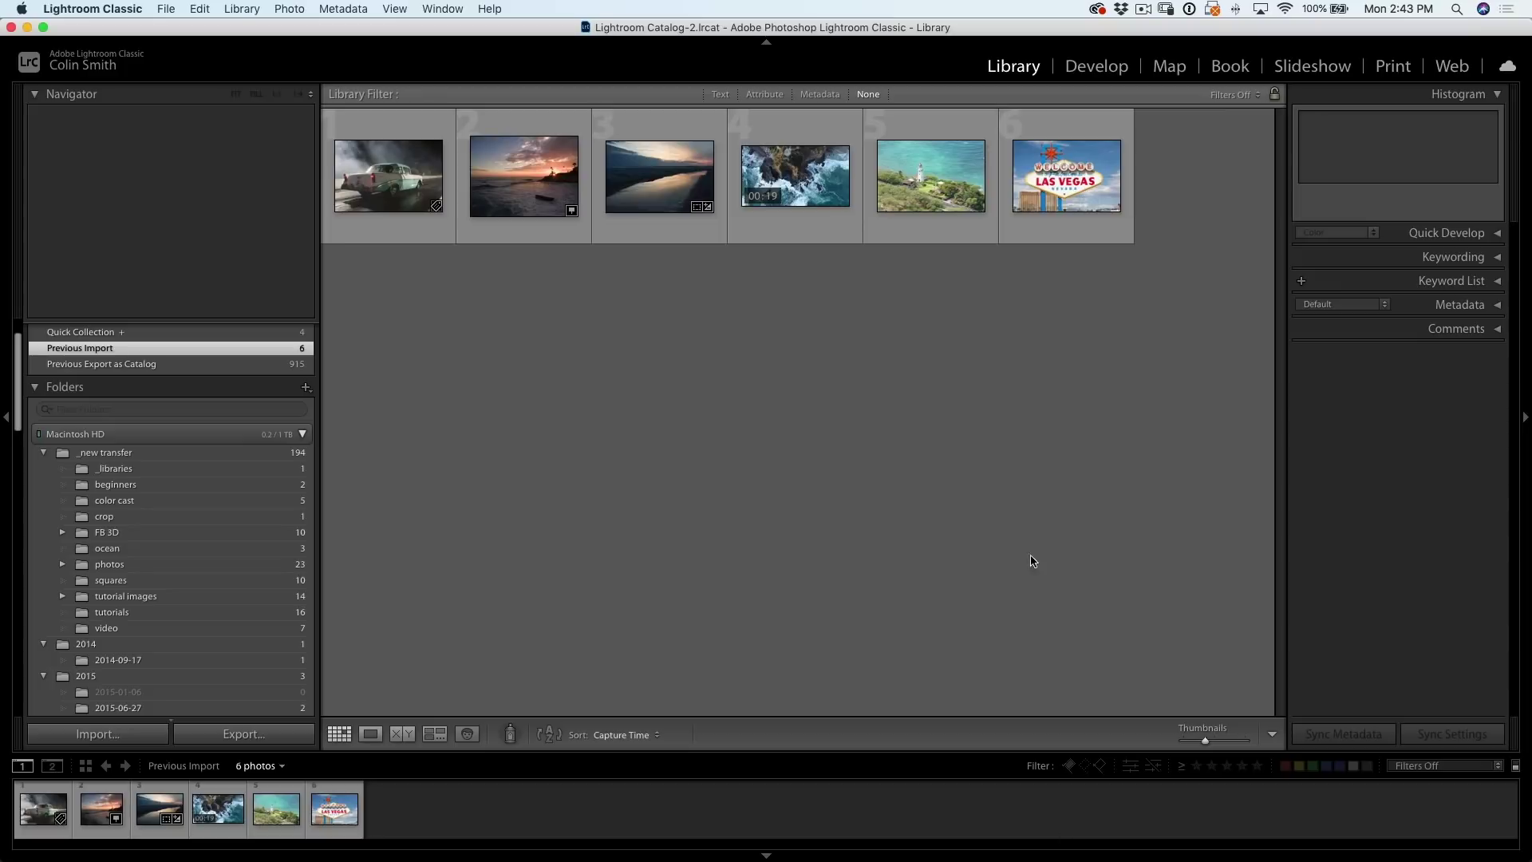
Open the Las Vegas sign photo in Develop with Spot Removal in Heal mode at brush size 45
{"action": "double_click", "coordinate": [1064, 191]}
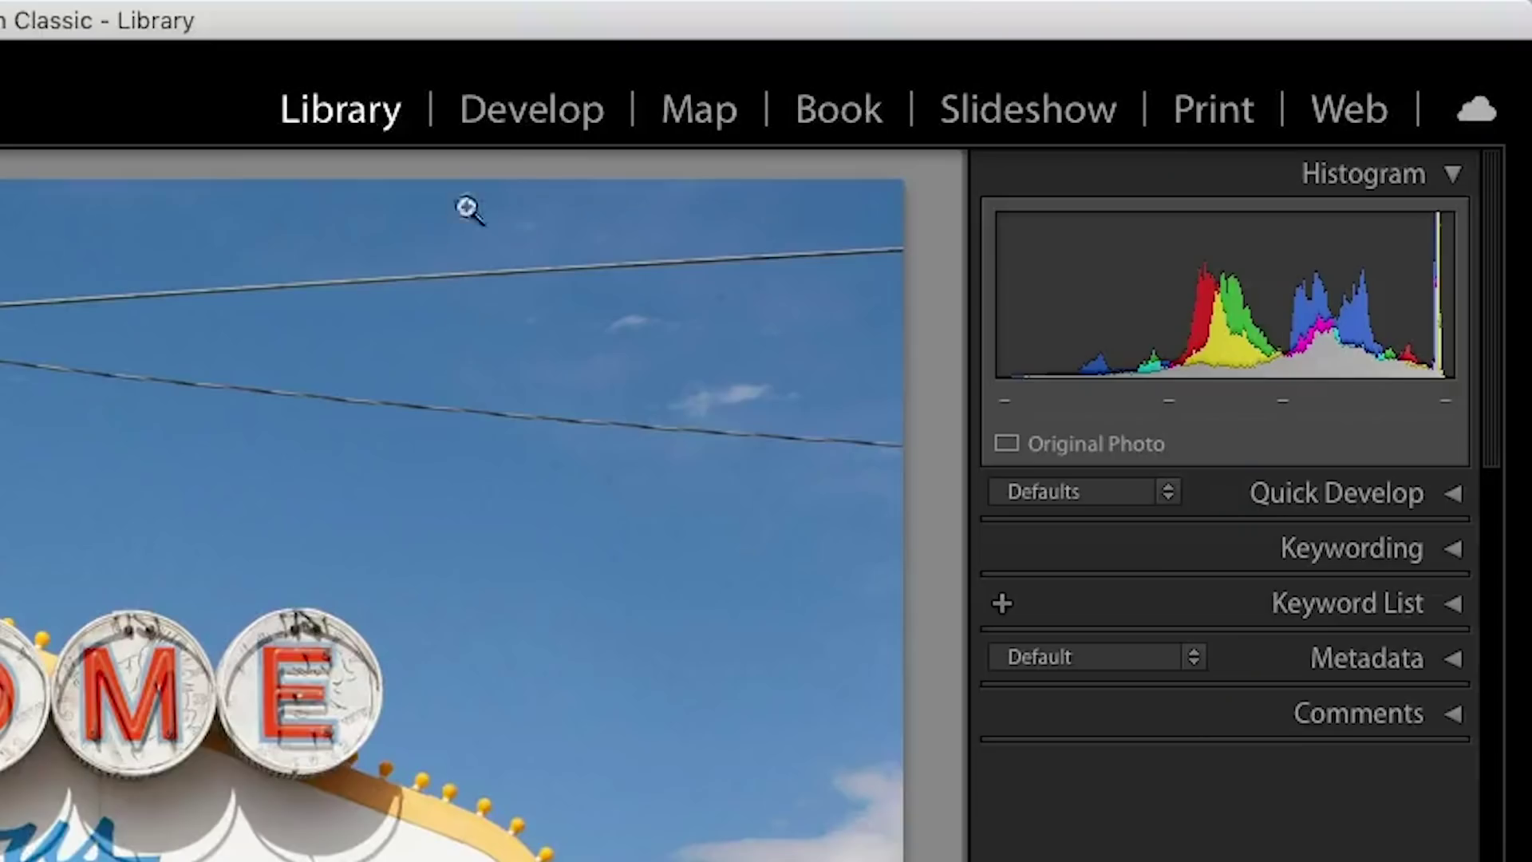
{"action": "left_click", "coordinate": [1103, 69]}
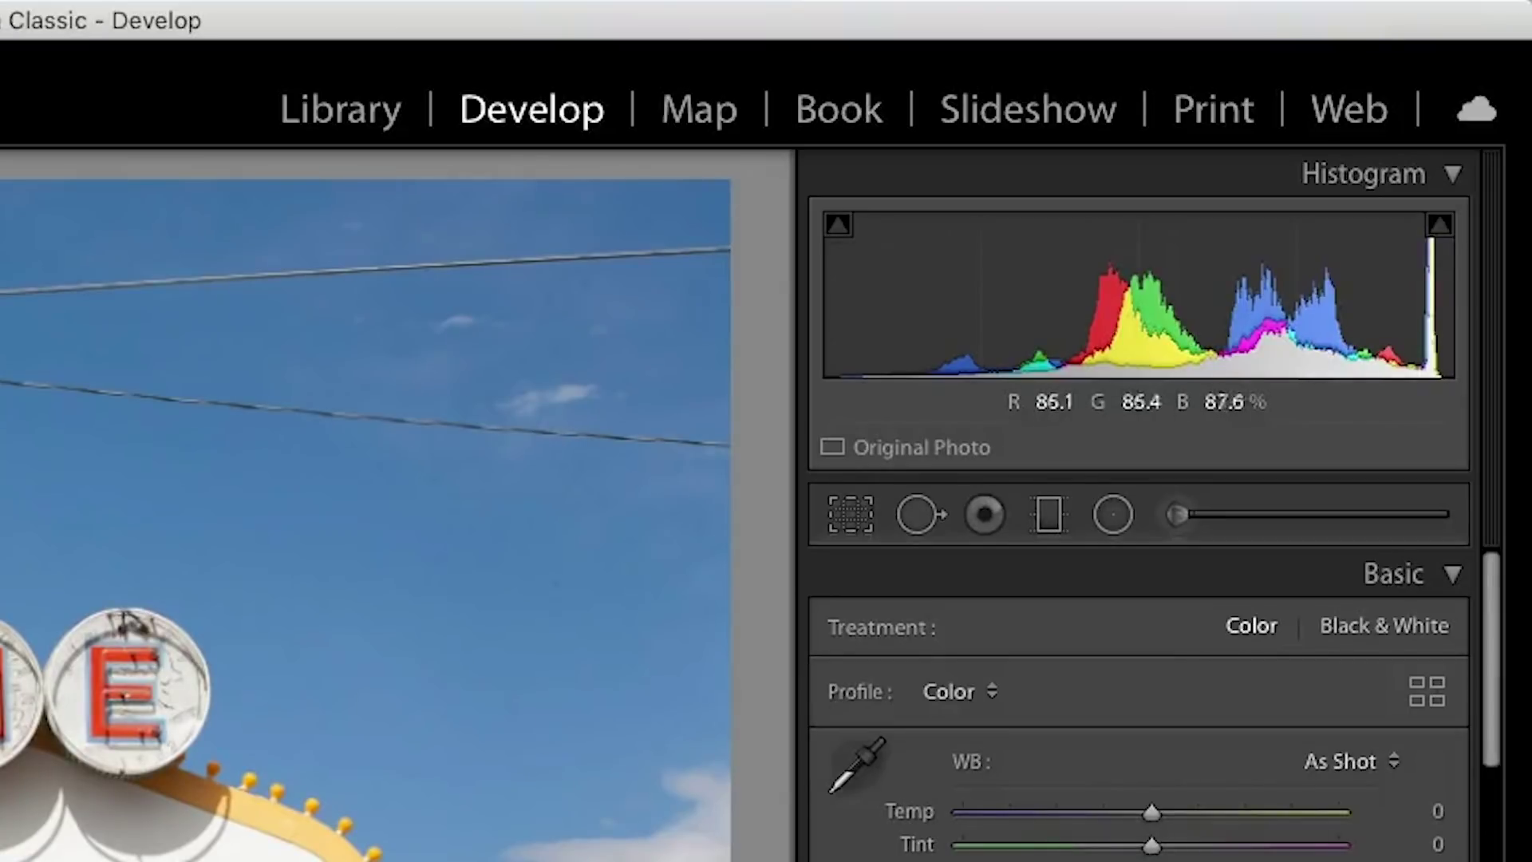
{"action": "left_click", "coordinate": [913, 514]}
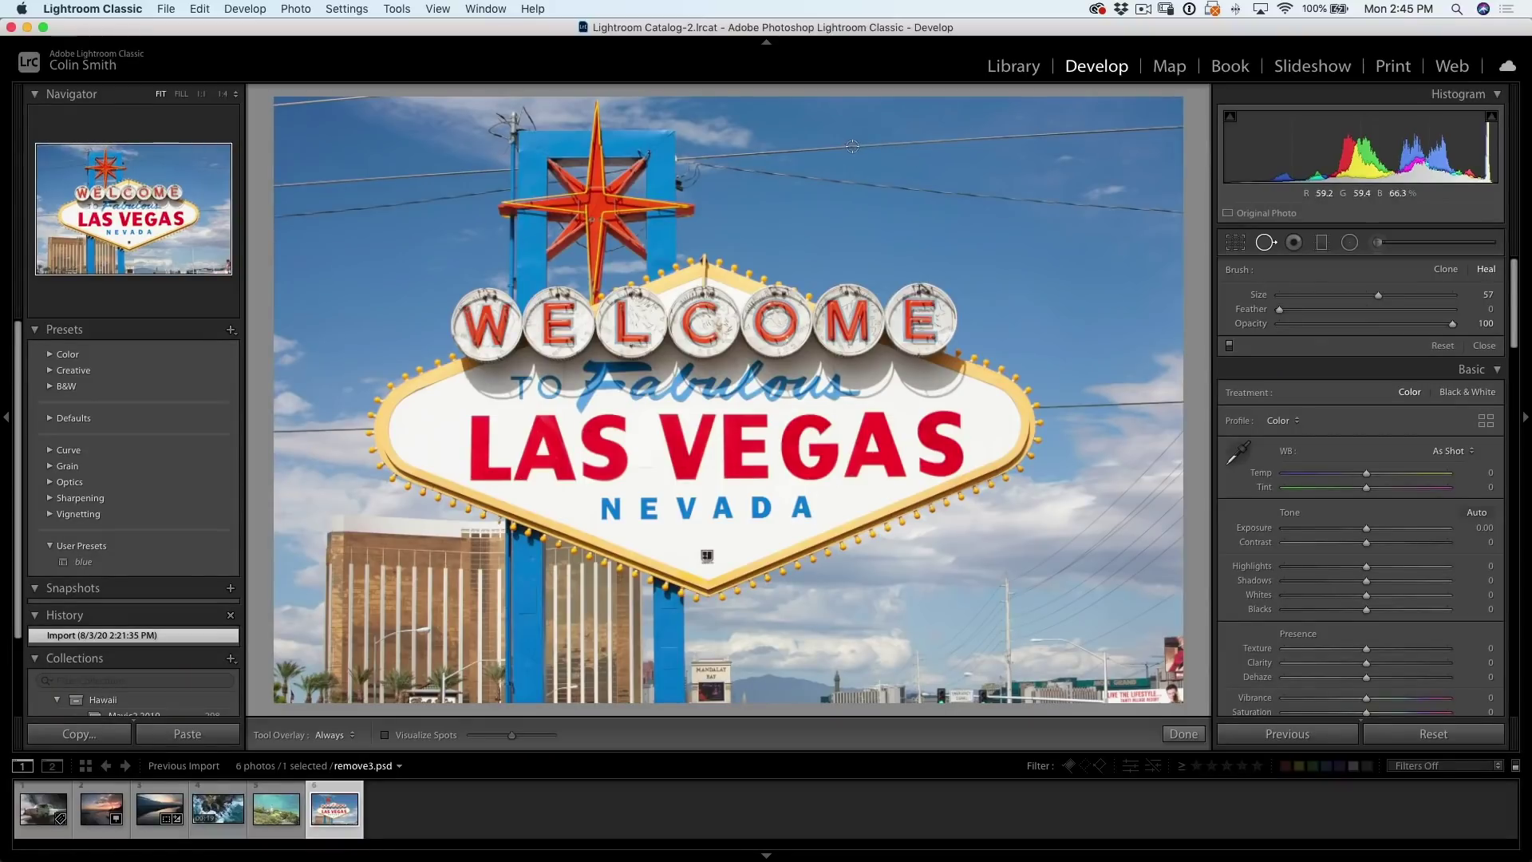
{"action": "left_click_drag", "start_coordinate": [1376, 295], "coordinate": [1370, 296]}
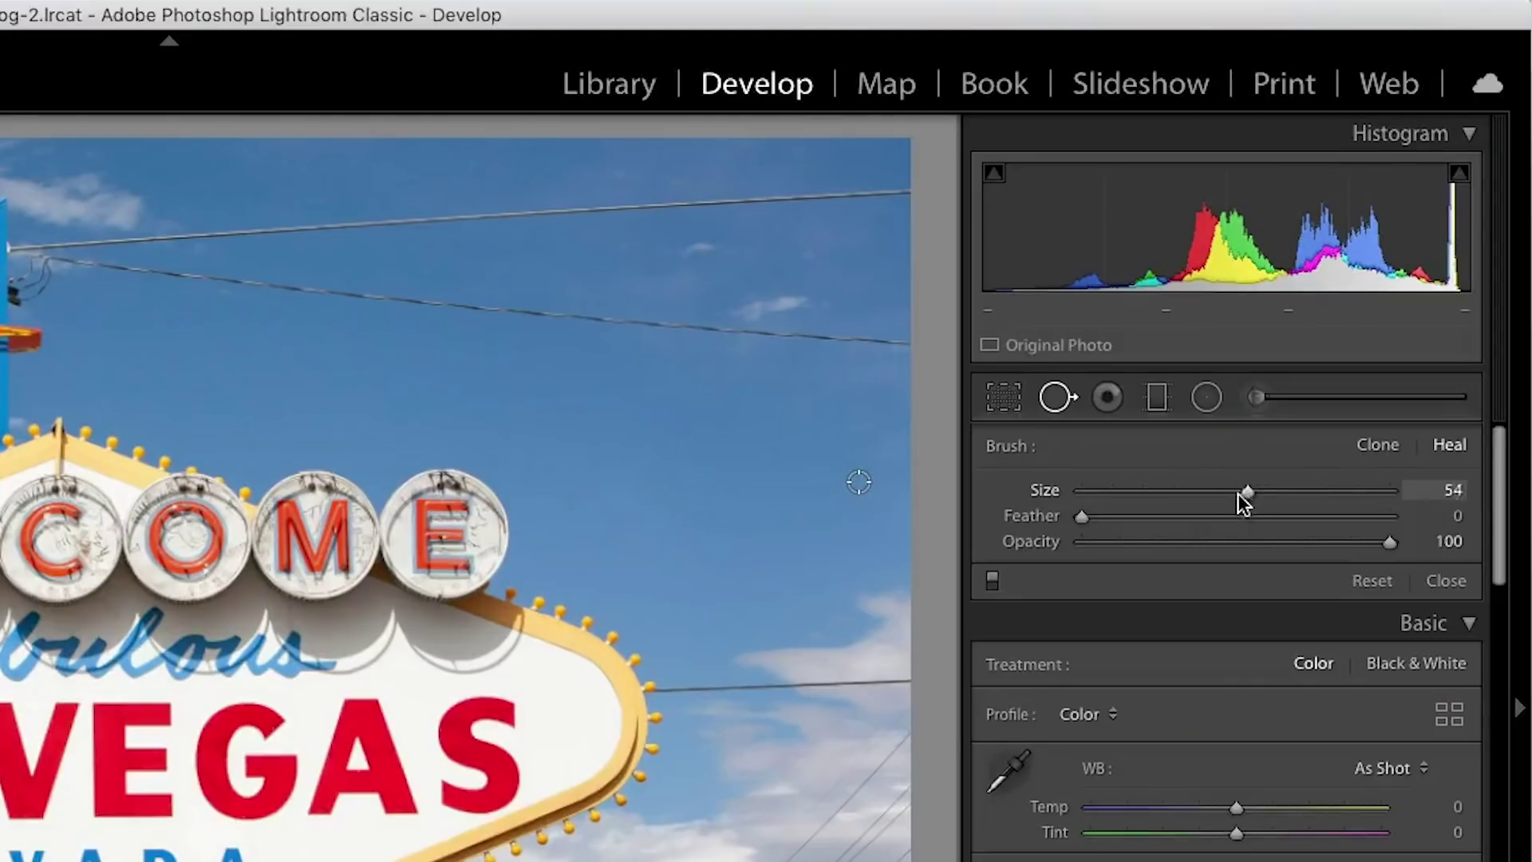
{"action": "mouse_move", "coordinate": [1180, 498]}
{"action": "left_mouse_down"}
{"action": "mouse_move", "coordinate": [1337, 495]}
{"action": "mouse_move", "coordinate": [1185, 493]}
{"action": "left_mouse_up"}
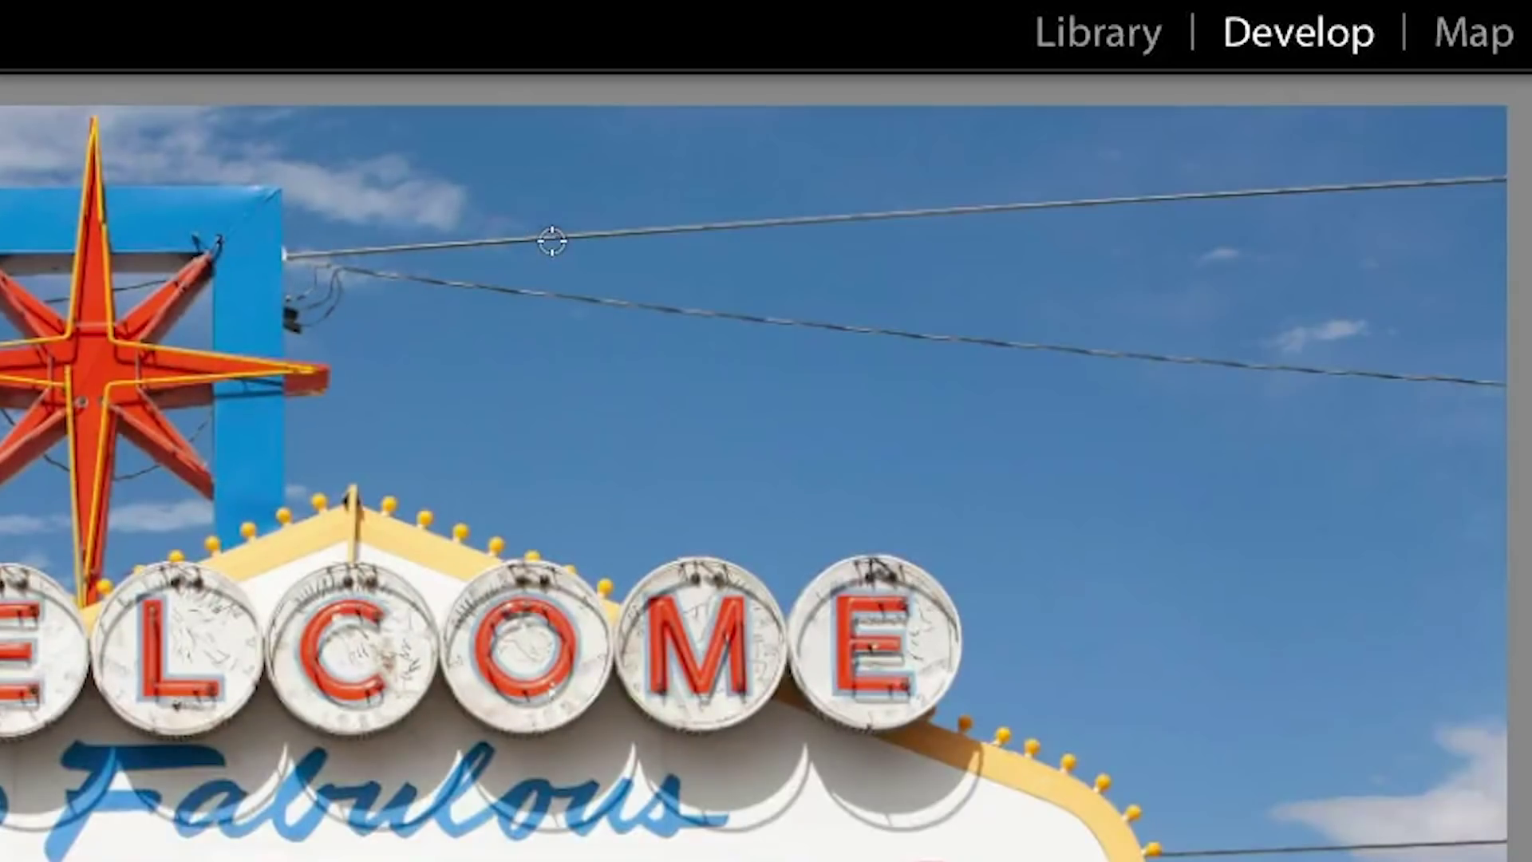
Enlarge the brush and heal the wire near the star, moving its source onto clean sky
{"action": "key", "text": "bracketright"}
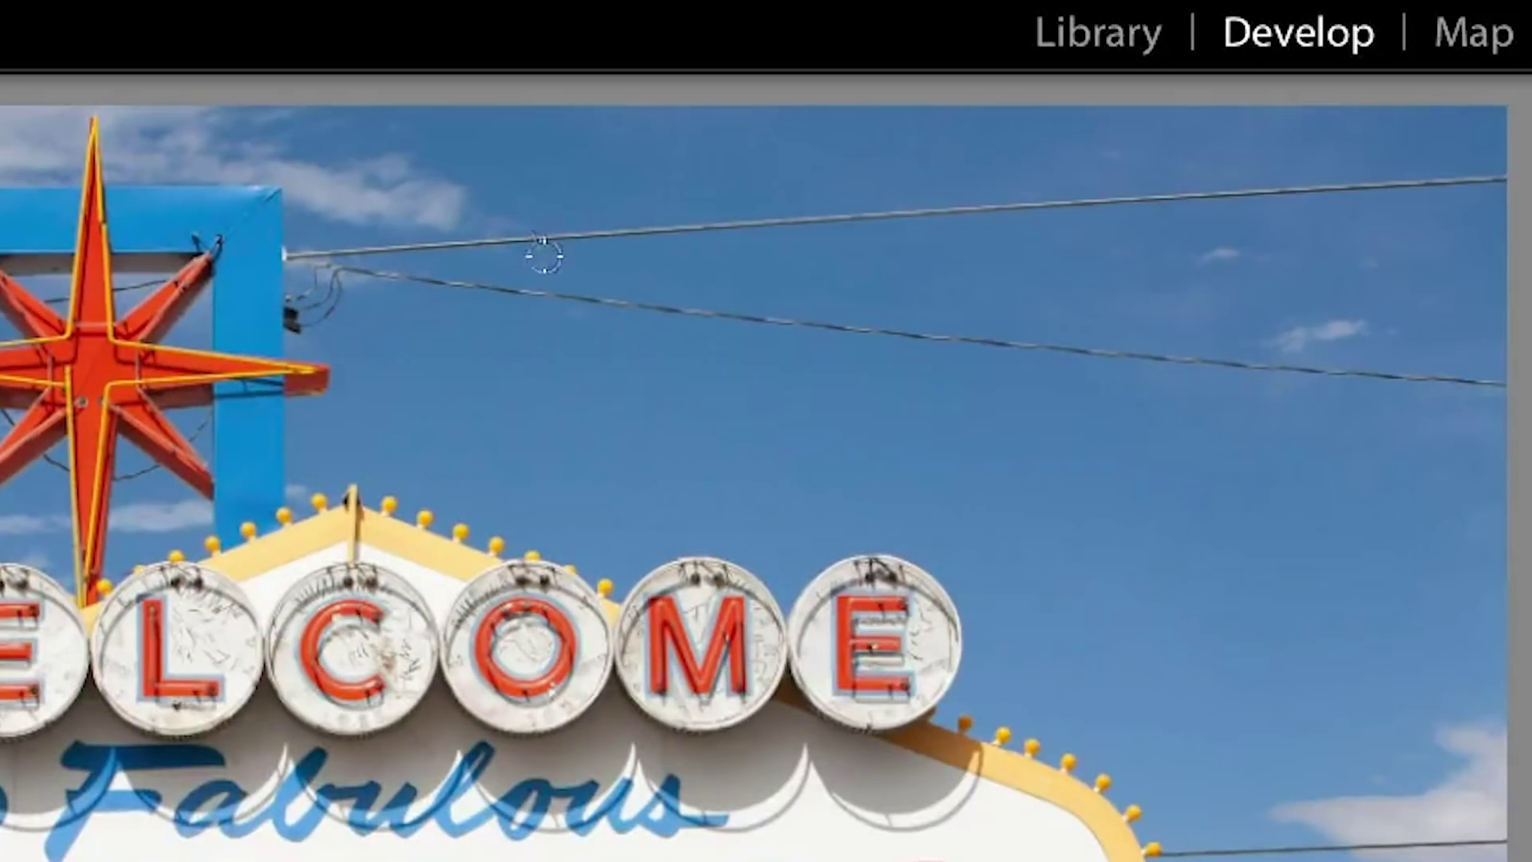
{"action": "left_click", "coordinate": [305, 260]}
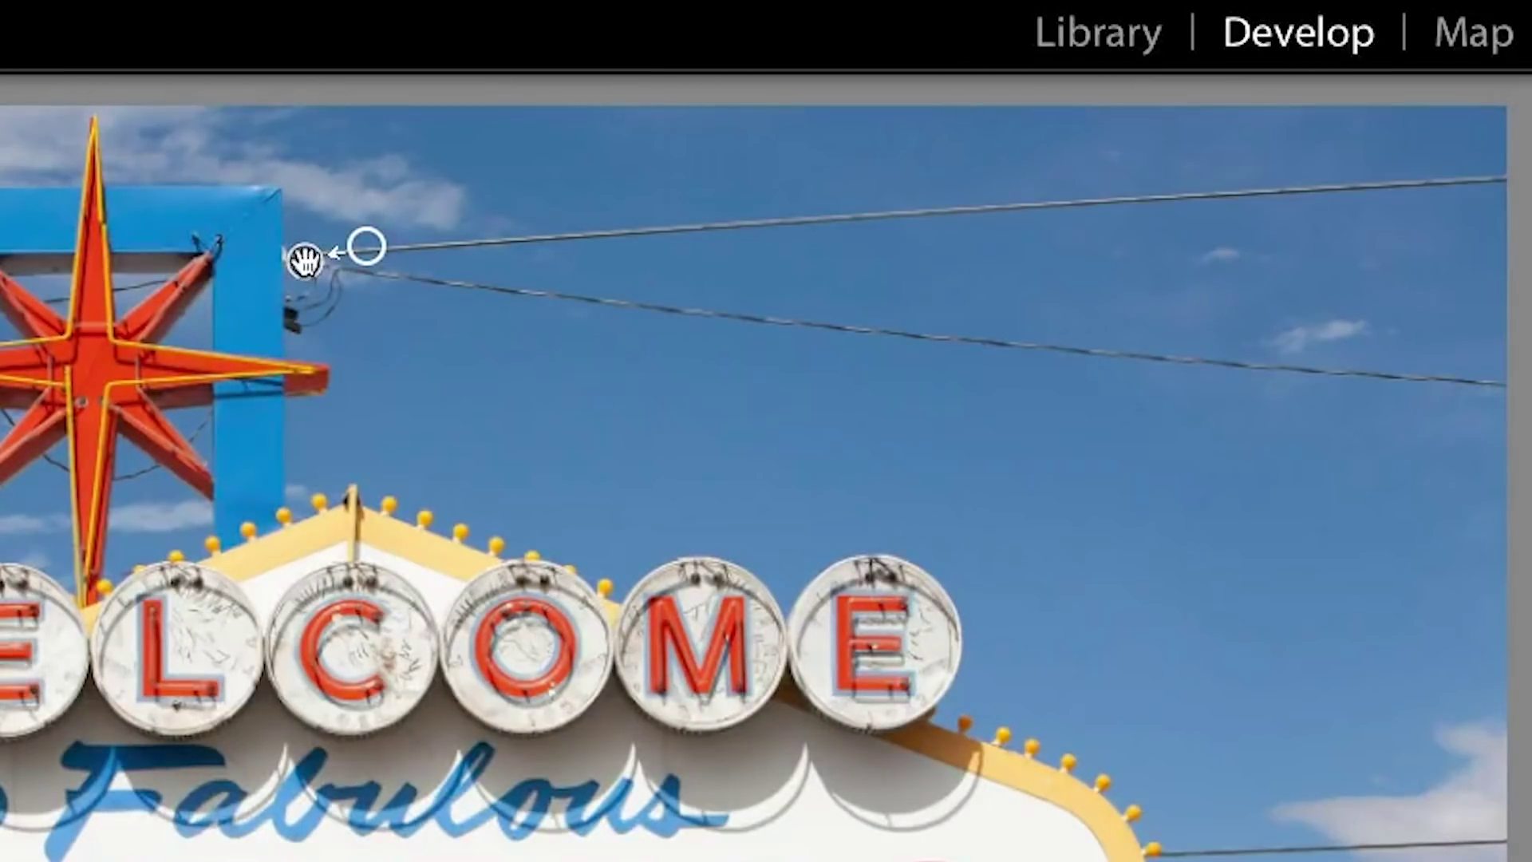
{"action": "left_click", "coordinate": [1503, 388], "text": "shift"}
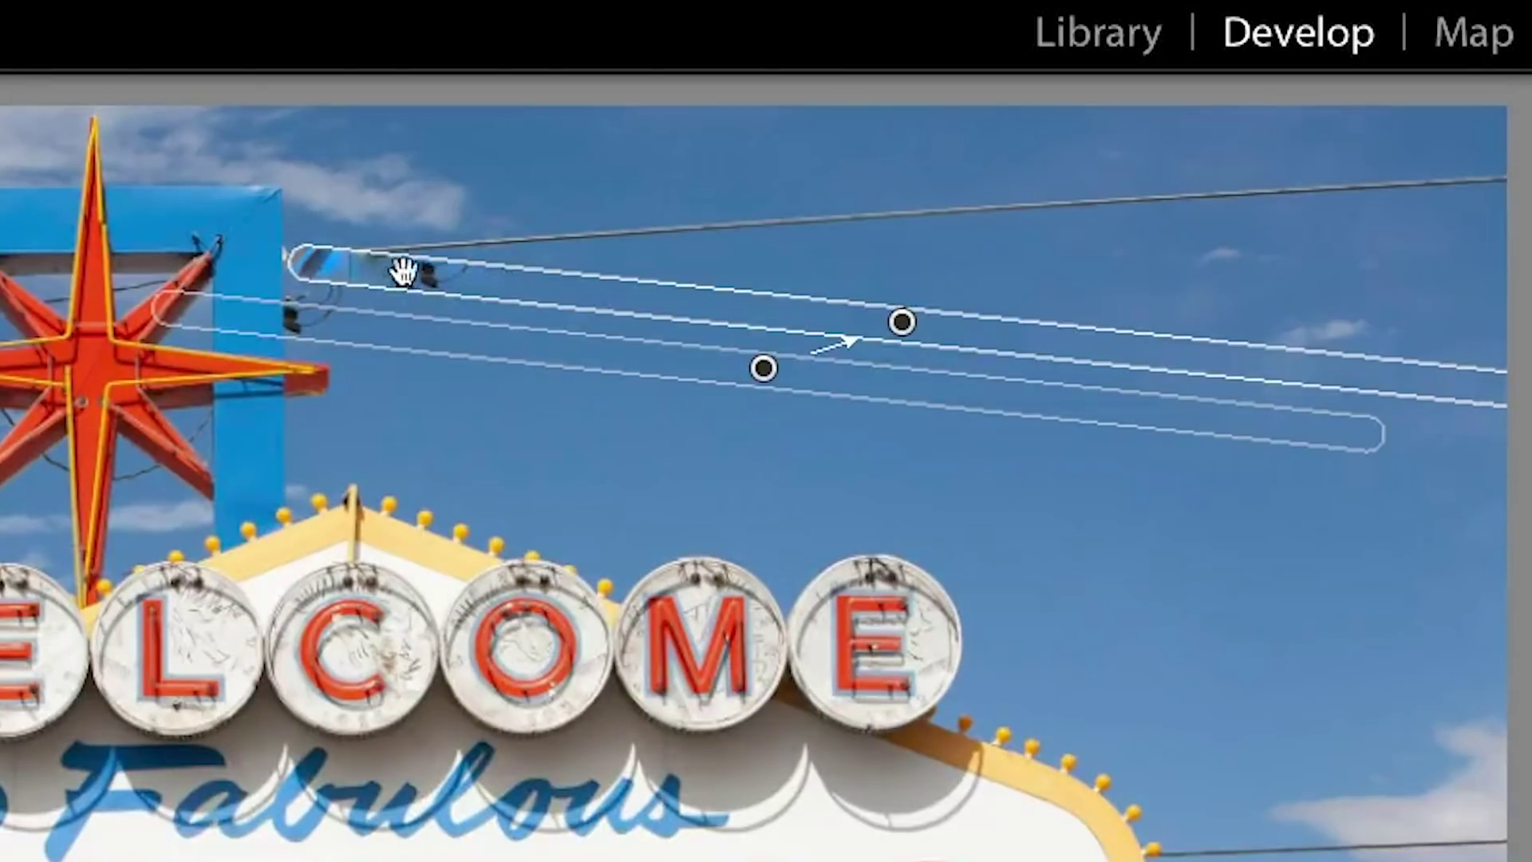
{"action": "mouse_move", "coordinate": [762, 367]}
{"action": "left_mouse_down"}
{"action": "mouse_move", "coordinate": [1003, 440]}
{"action": "mouse_move", "coordinate": [941, 400]}
{"action": "left_mouse_up"}
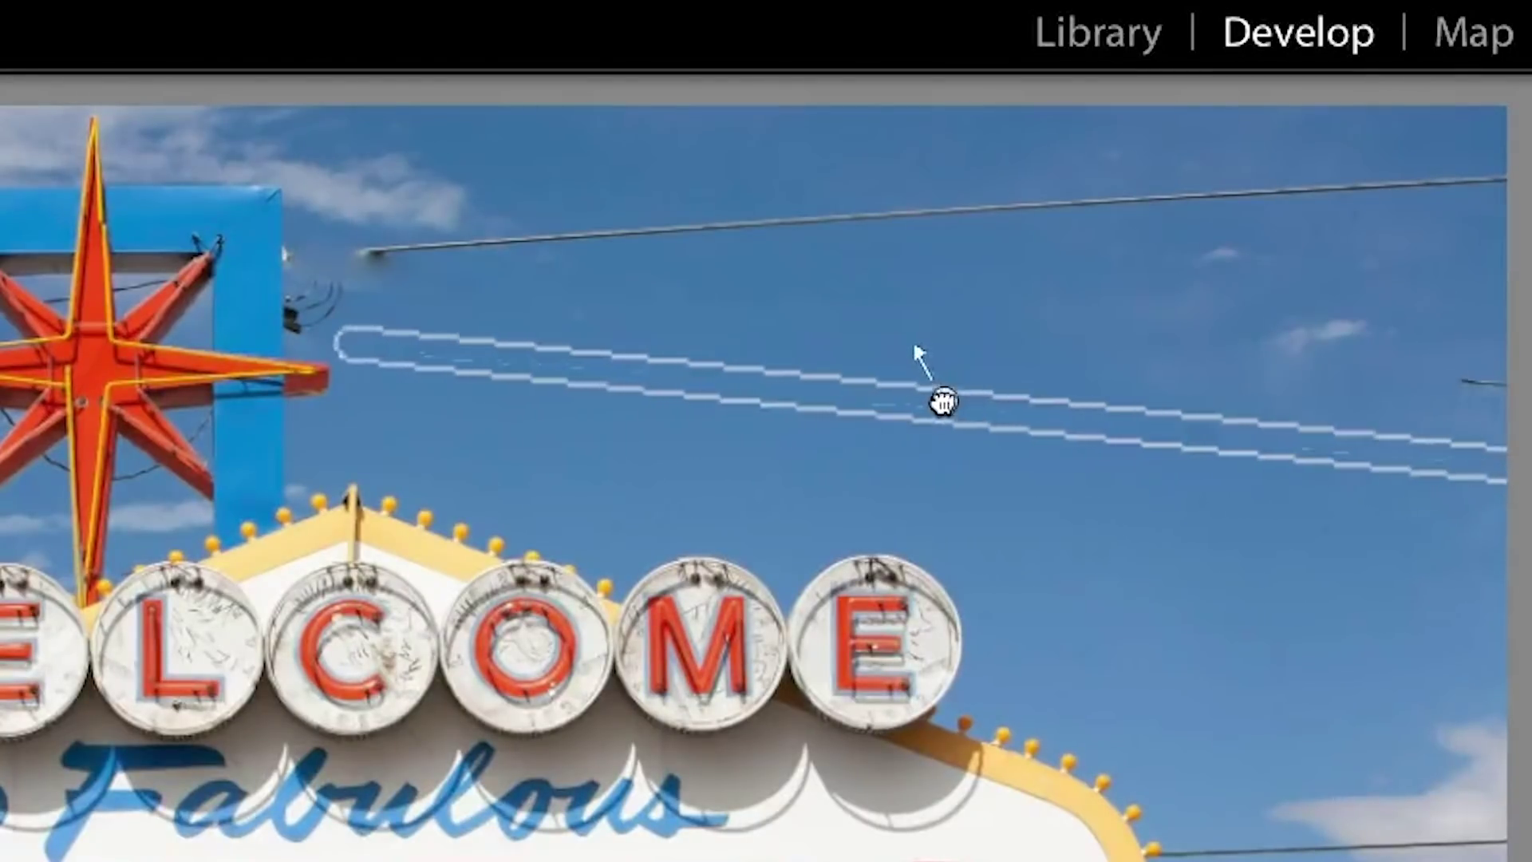
Heal the wires beside and left of the sign, and paint out the upper-right wire
{"action": "left_click", "coordinate": [1046, 409]}
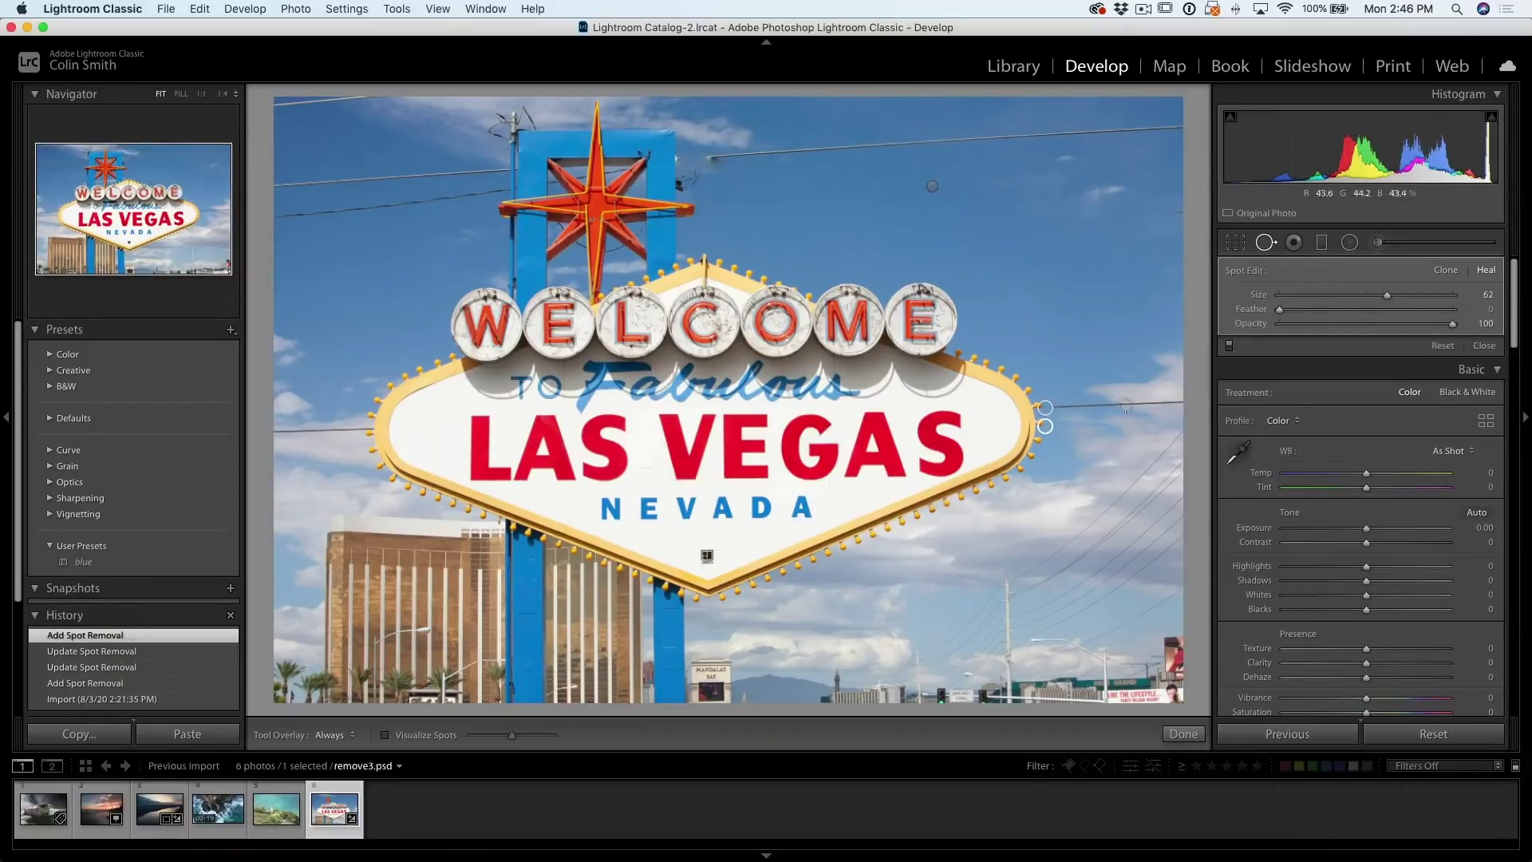
{"action": "left_click", "coordinate": [1180, 403], "text": "shift"}
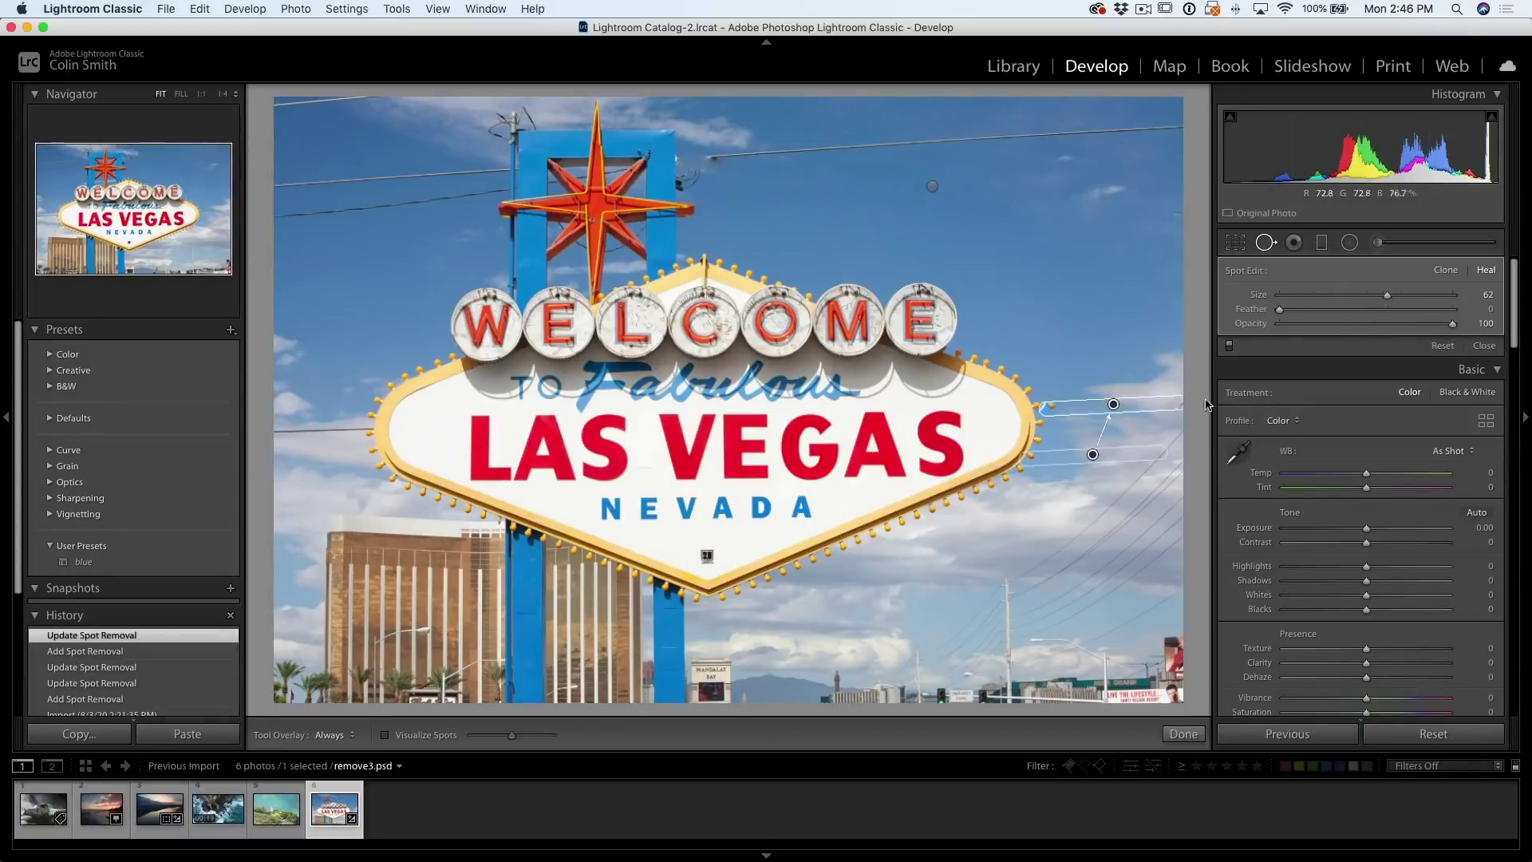
{"action": "left_click", "coordinate": [364, 425]}
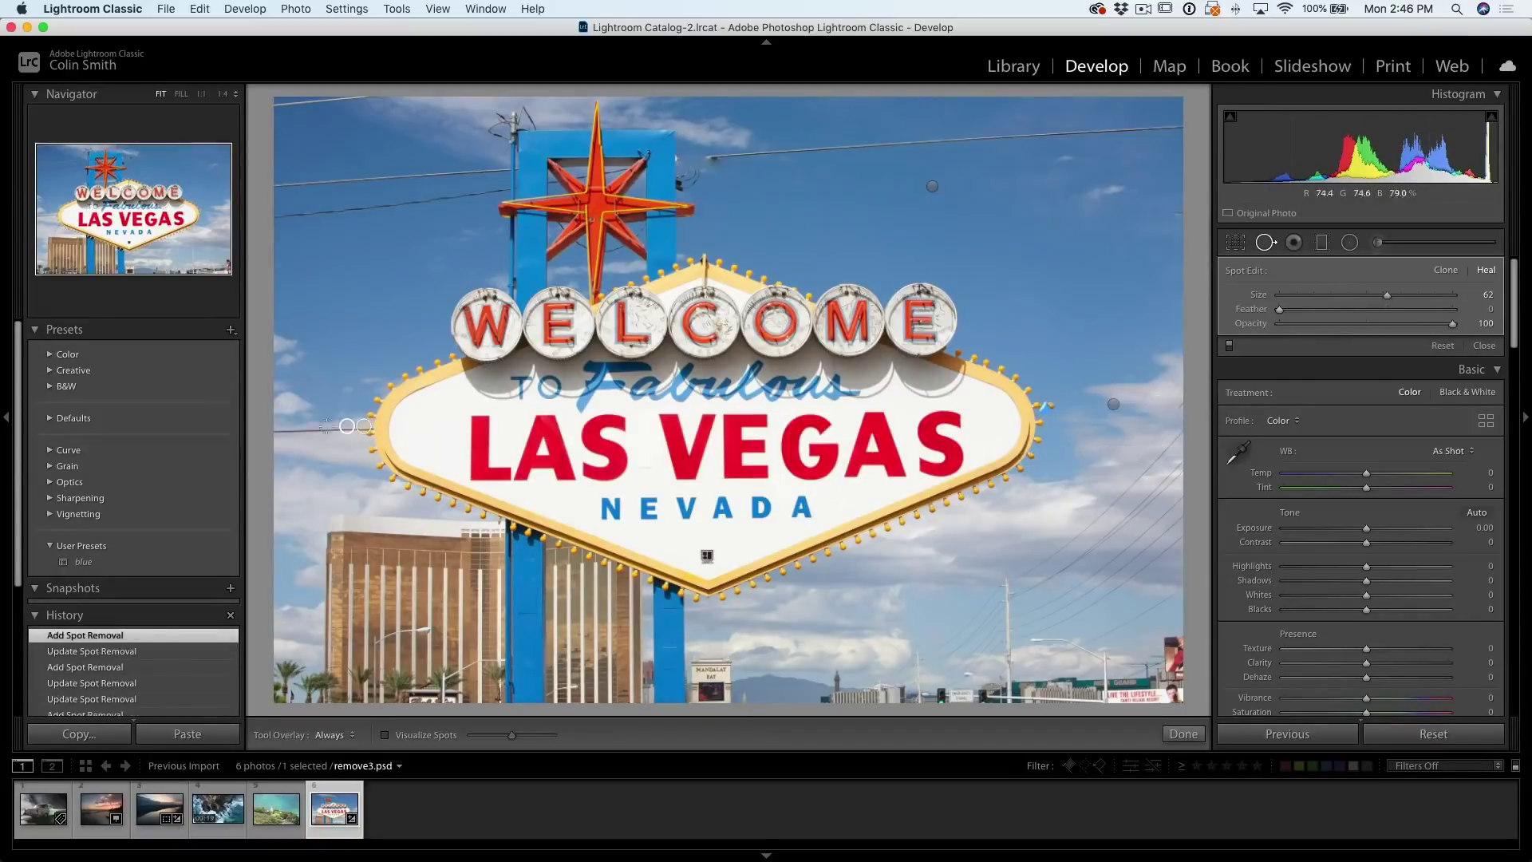
{"action": "left_click", "coordinate": [276, 431], "text": "shift"}
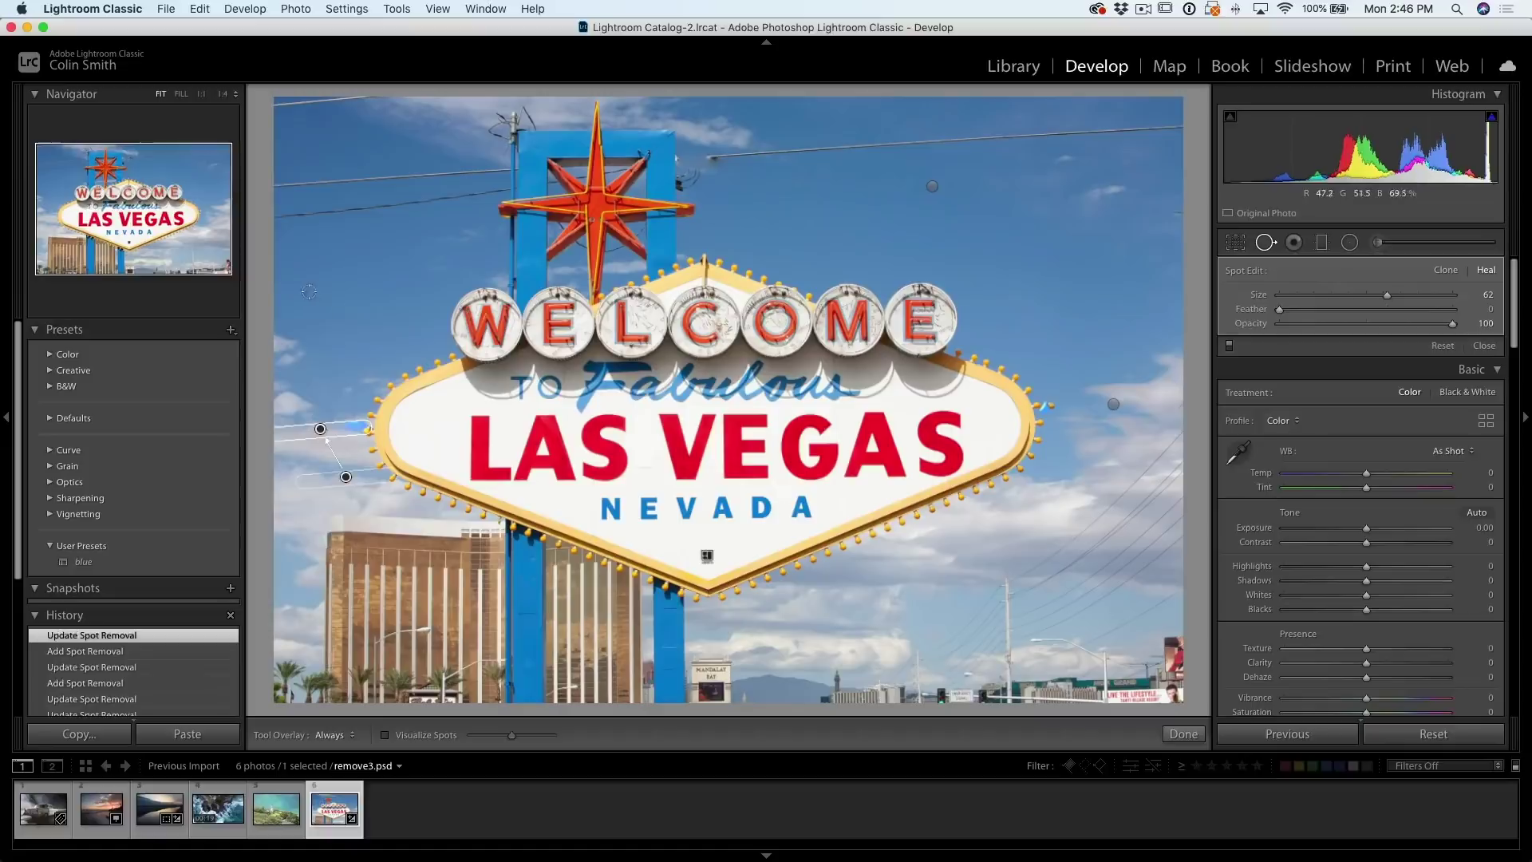
{"action": "left_click_drag", "start_coordinate": [1181, 122], "coordinate": [703, 158]}
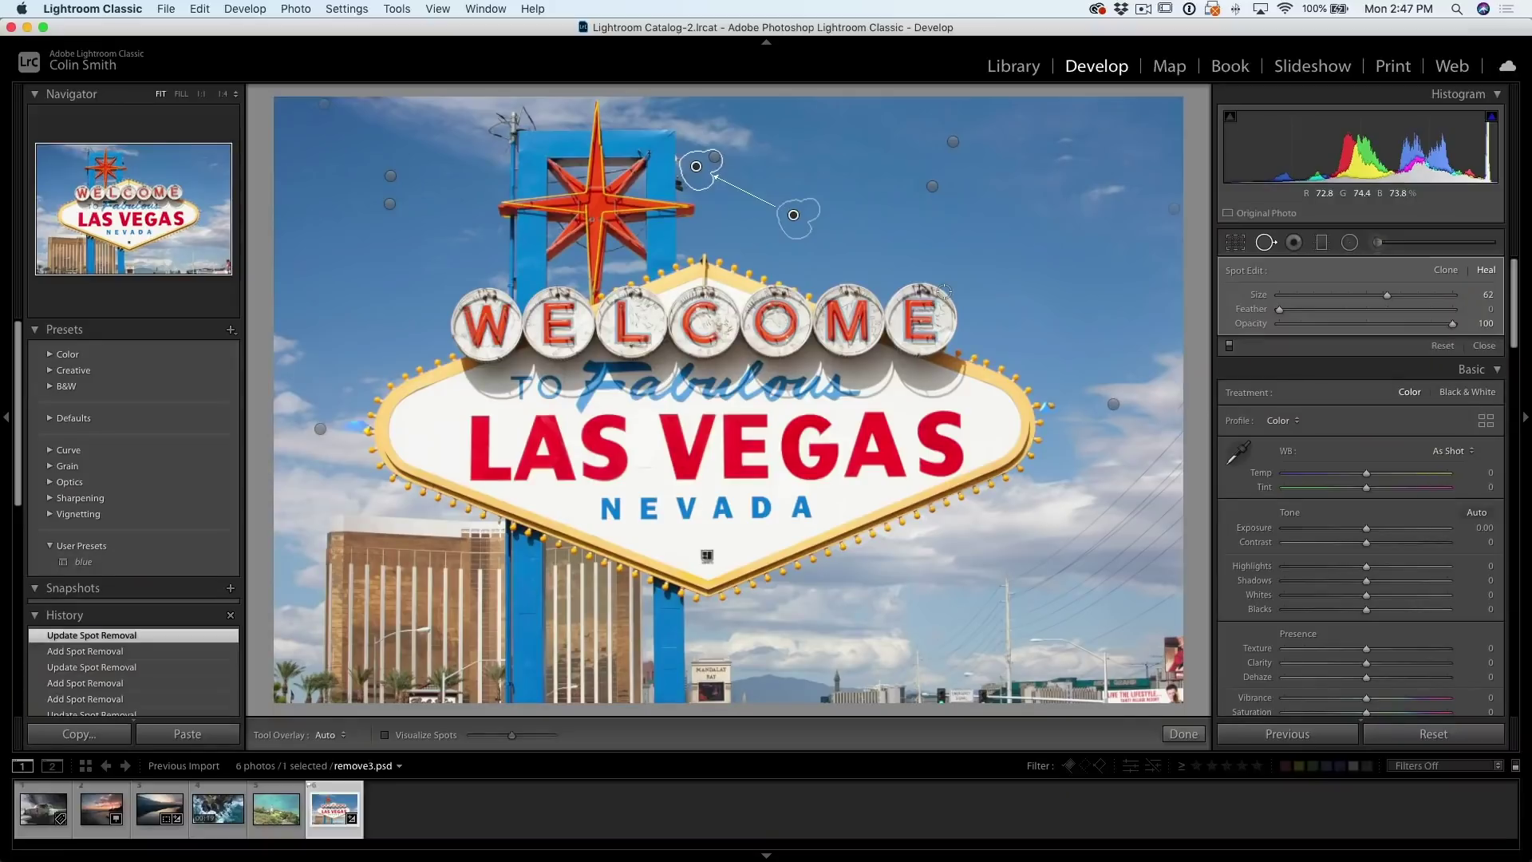
{"action": "key", "text": "h"}
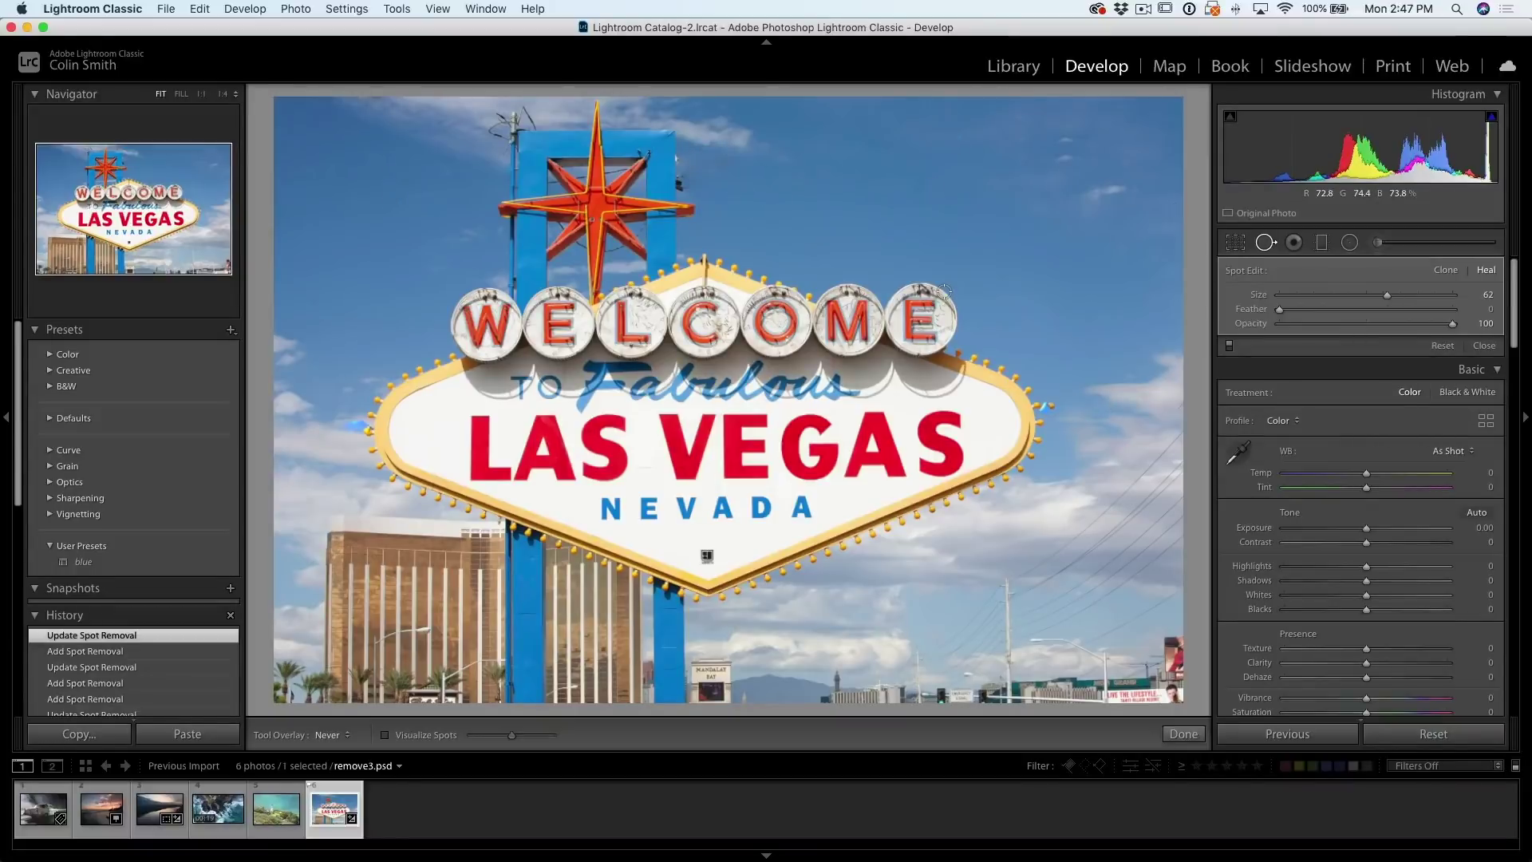
{"action": "key", "text": "h"}
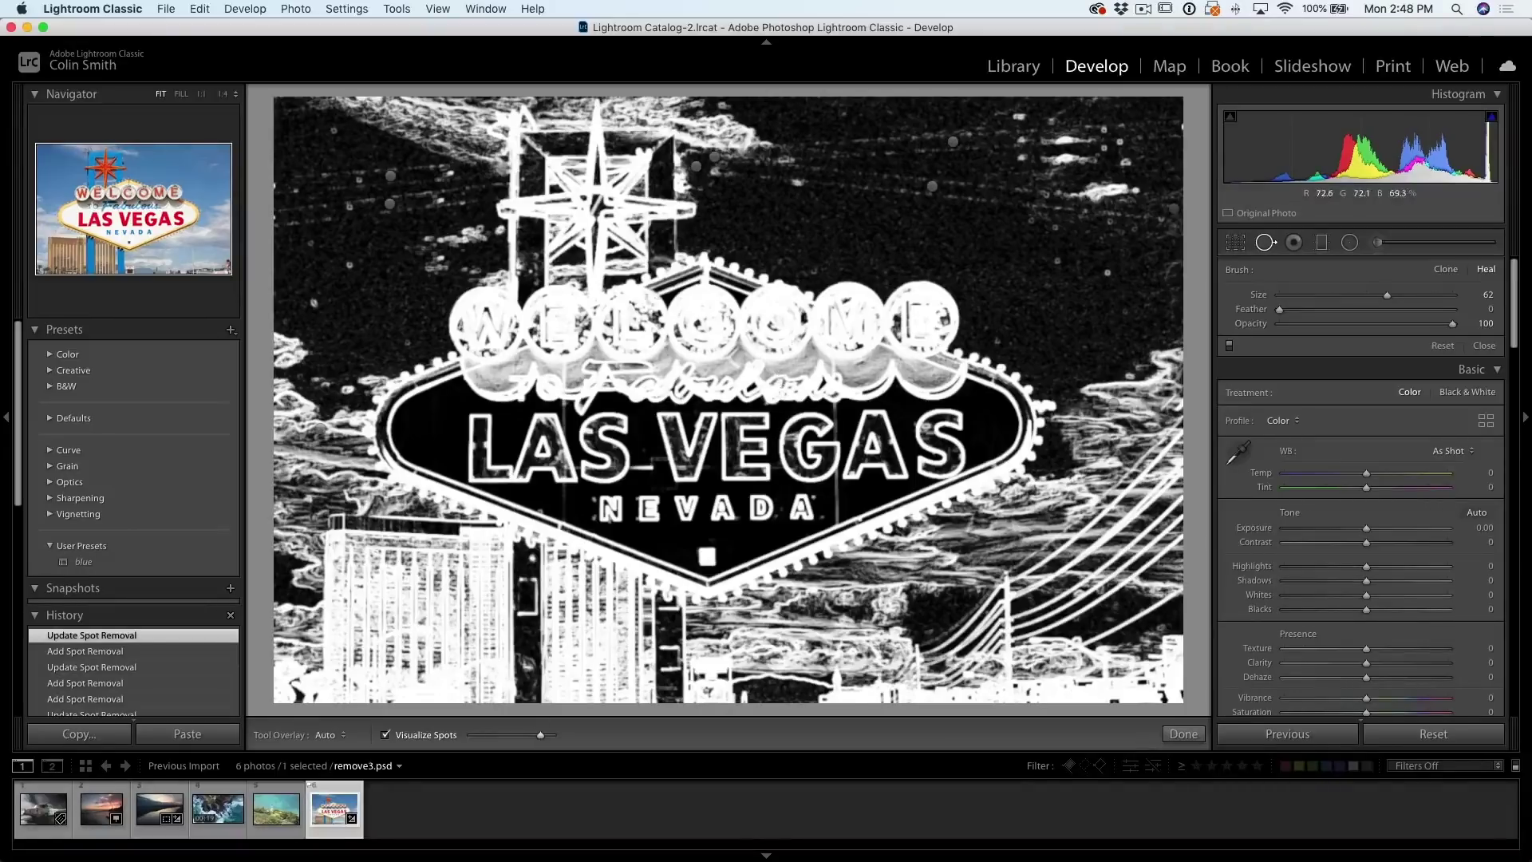
Heal five specks in the left and right sky, then turn off Visualize Spots
{"action": "left_click", "coordinate": [316, 303]}
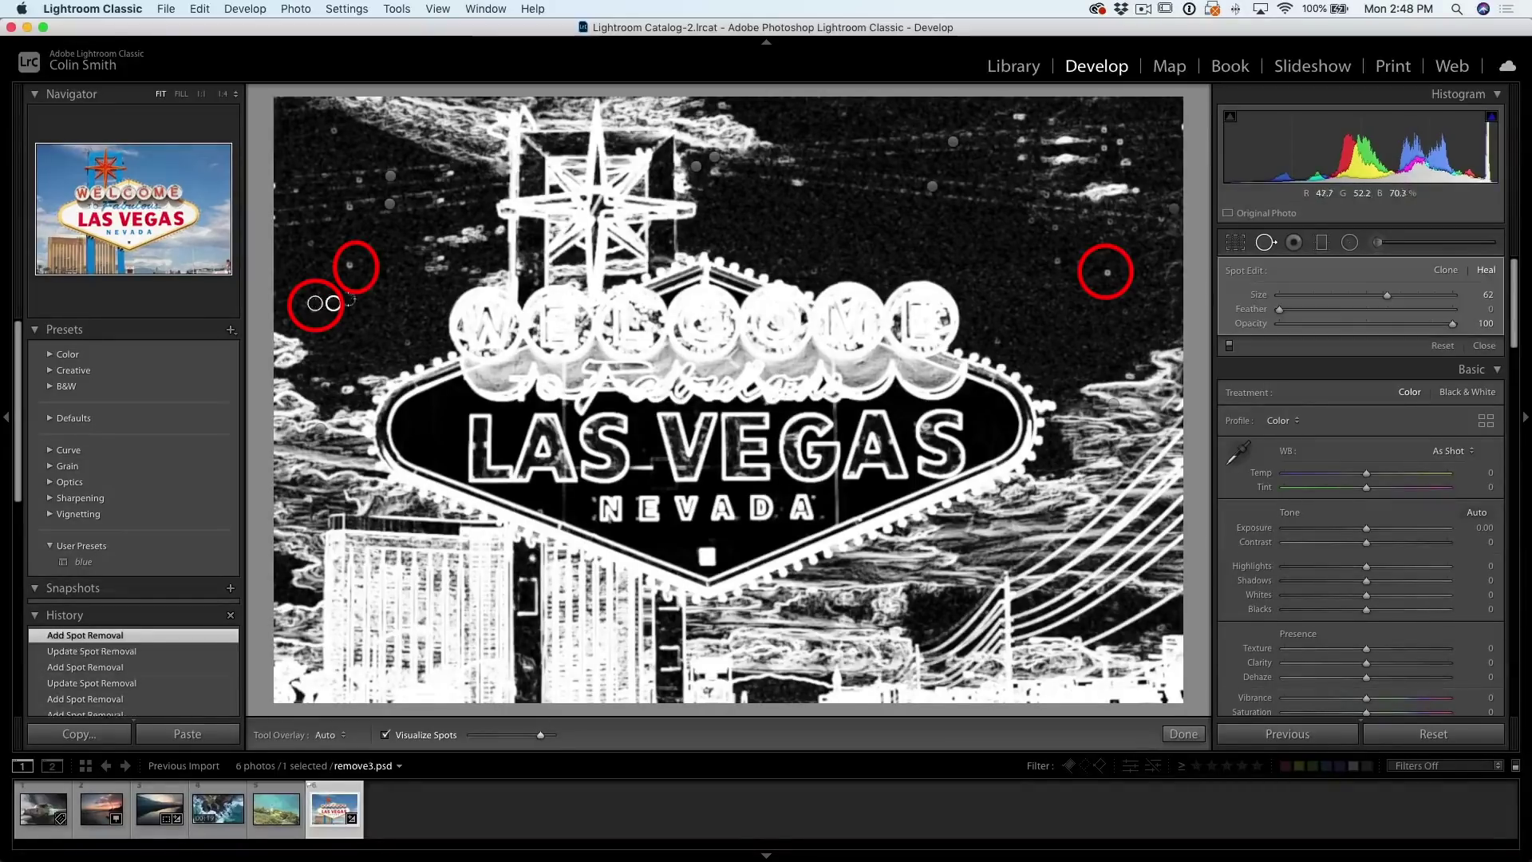
{"action": "left_click", "coordinate": [349, 263]}
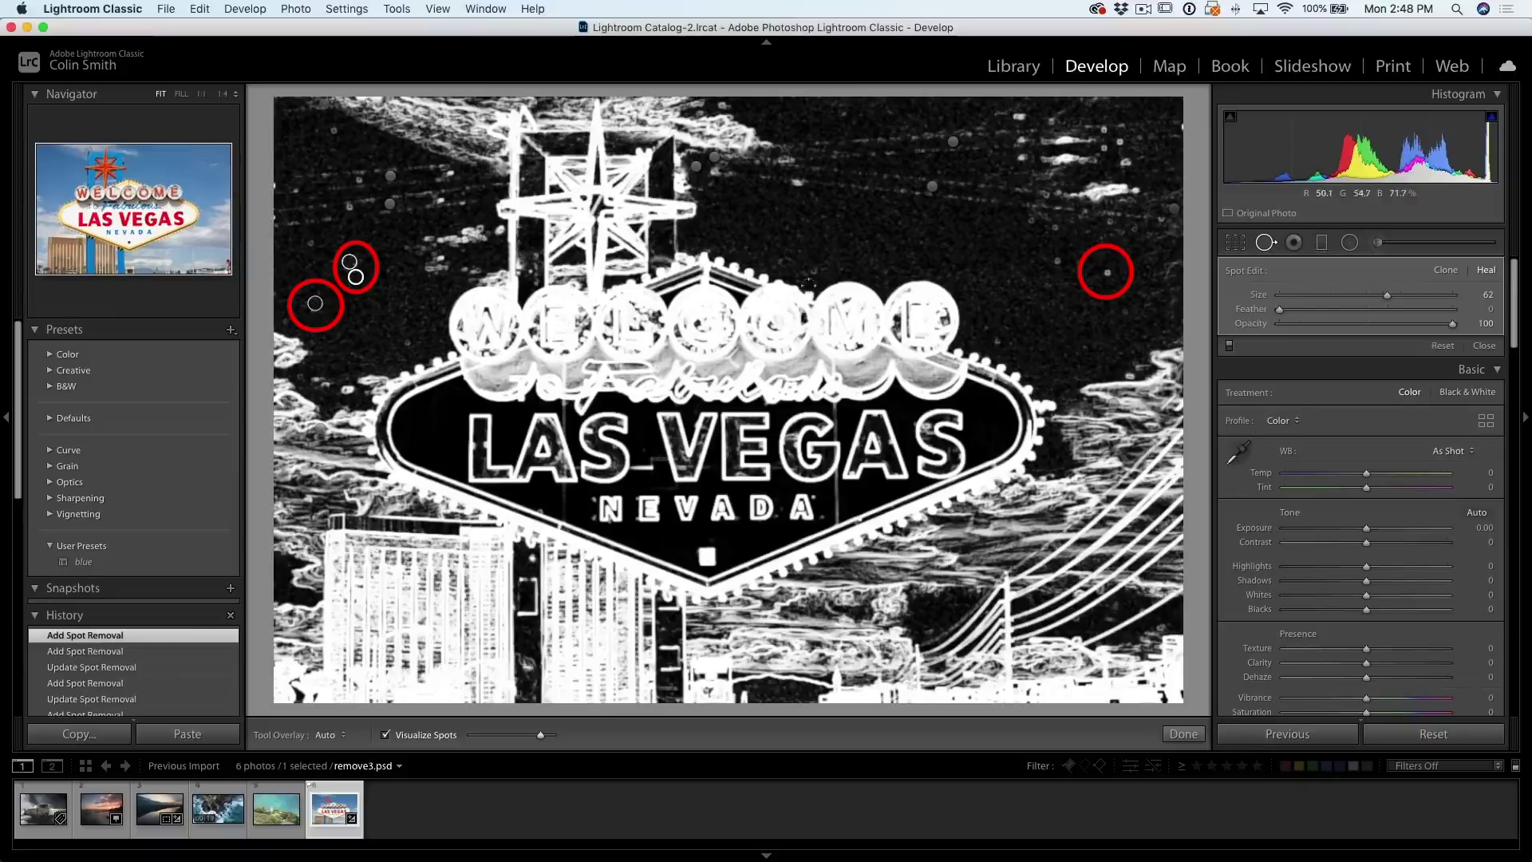
{"action": "left_click", "coordinate": [1059, 260]}
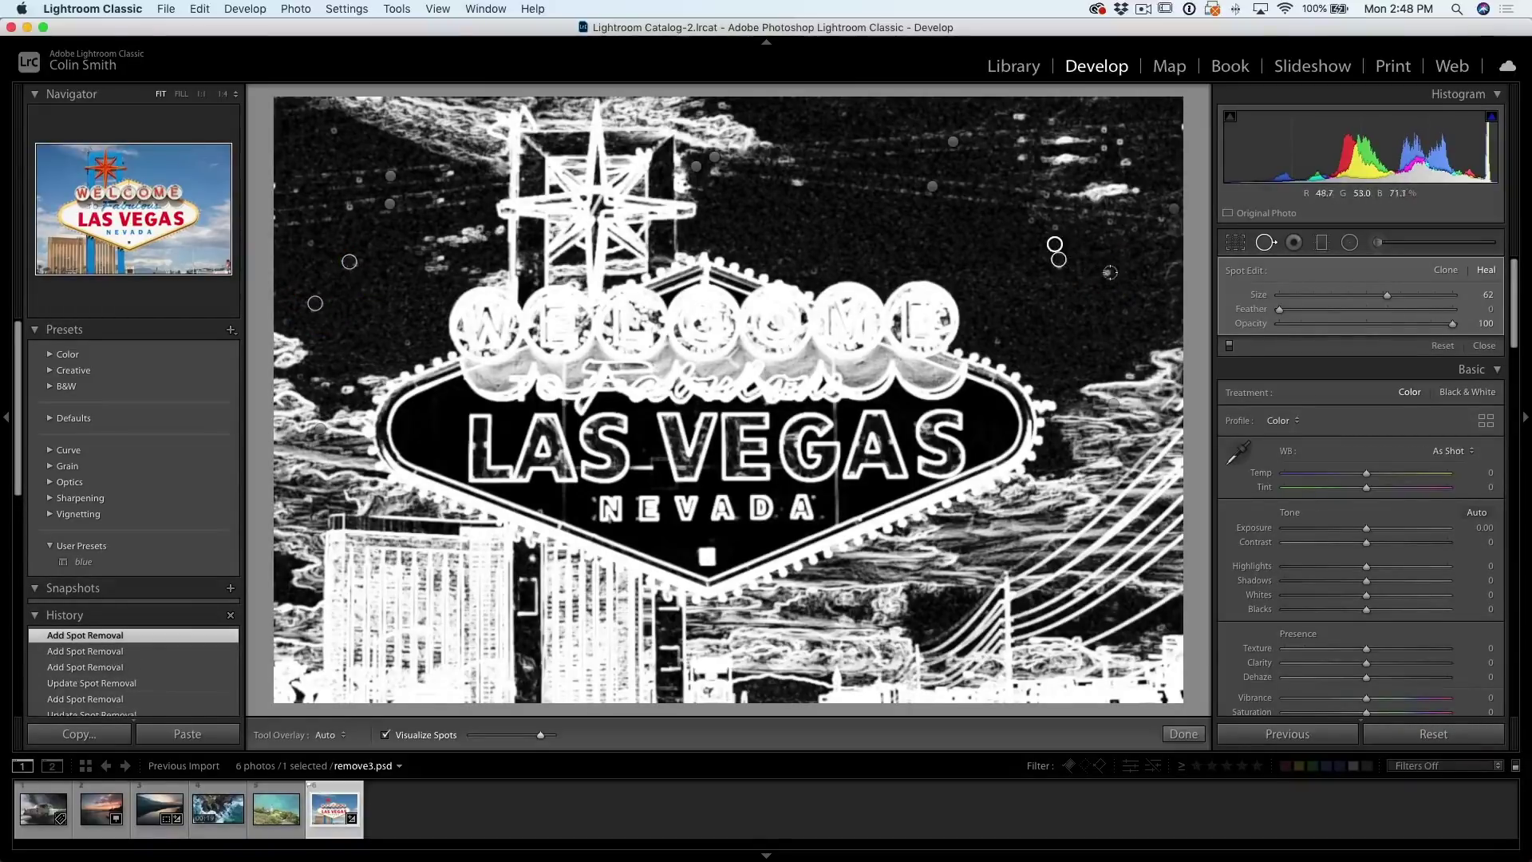
{"action": "left_click", "coordinate": [1109, 273]}
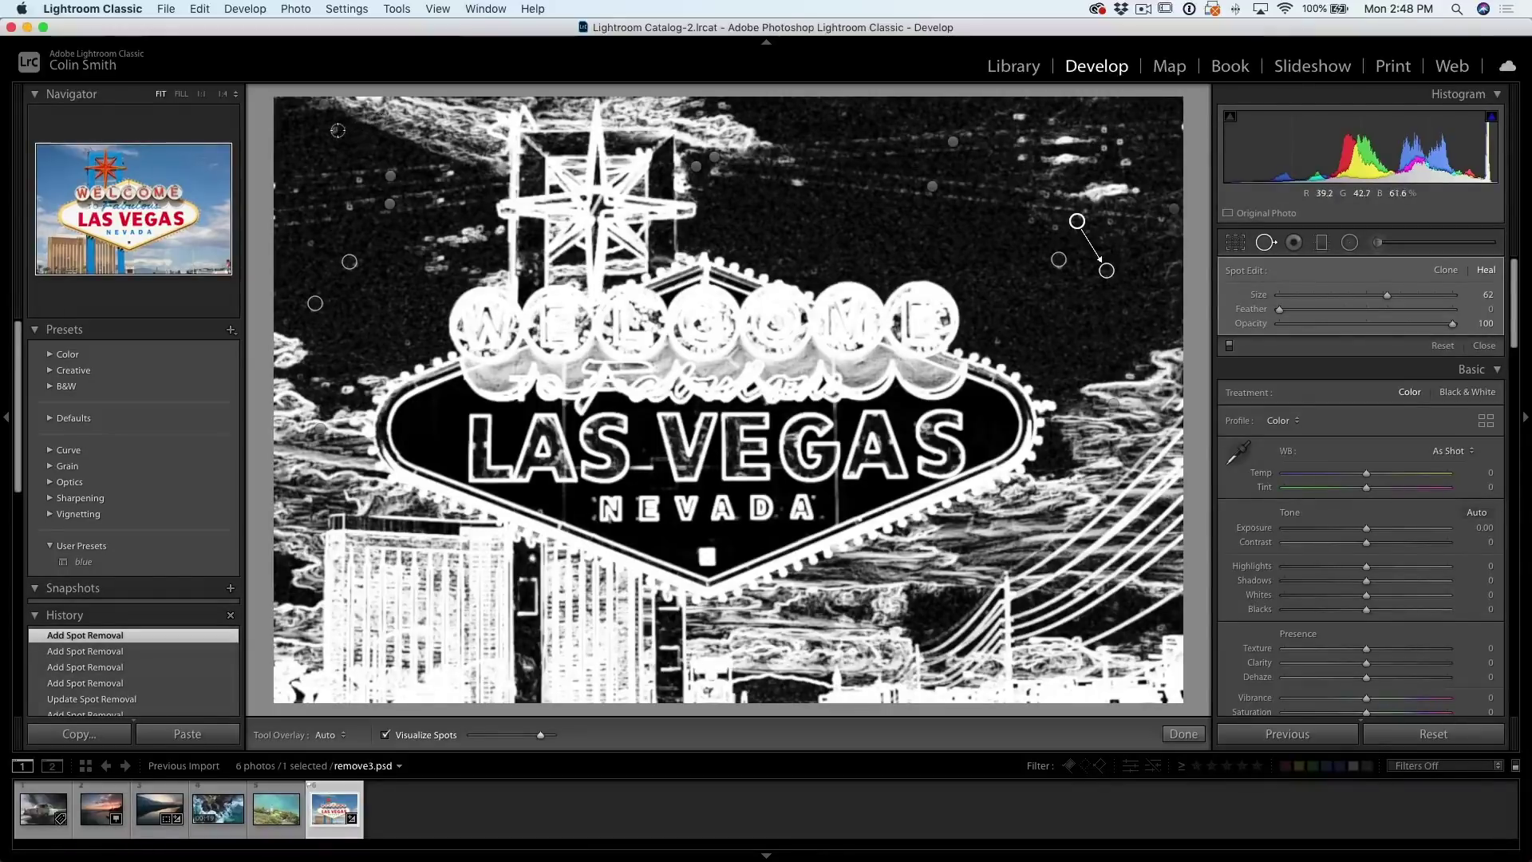
{"action": "left_click", "coordinate": [311, 242]}
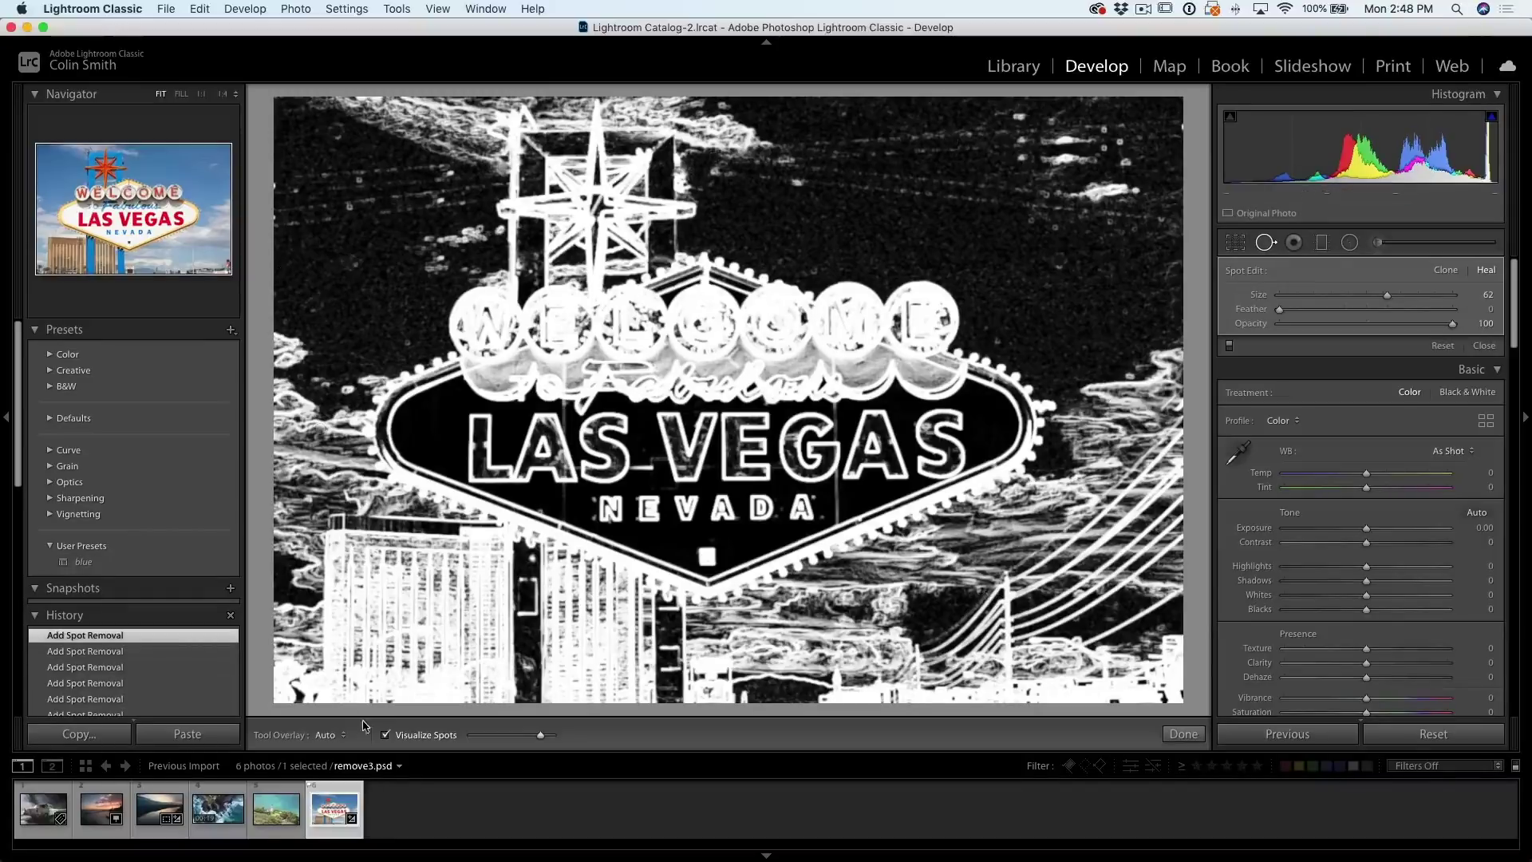
{"action": "left_click", "coordinate": [385, 735]}
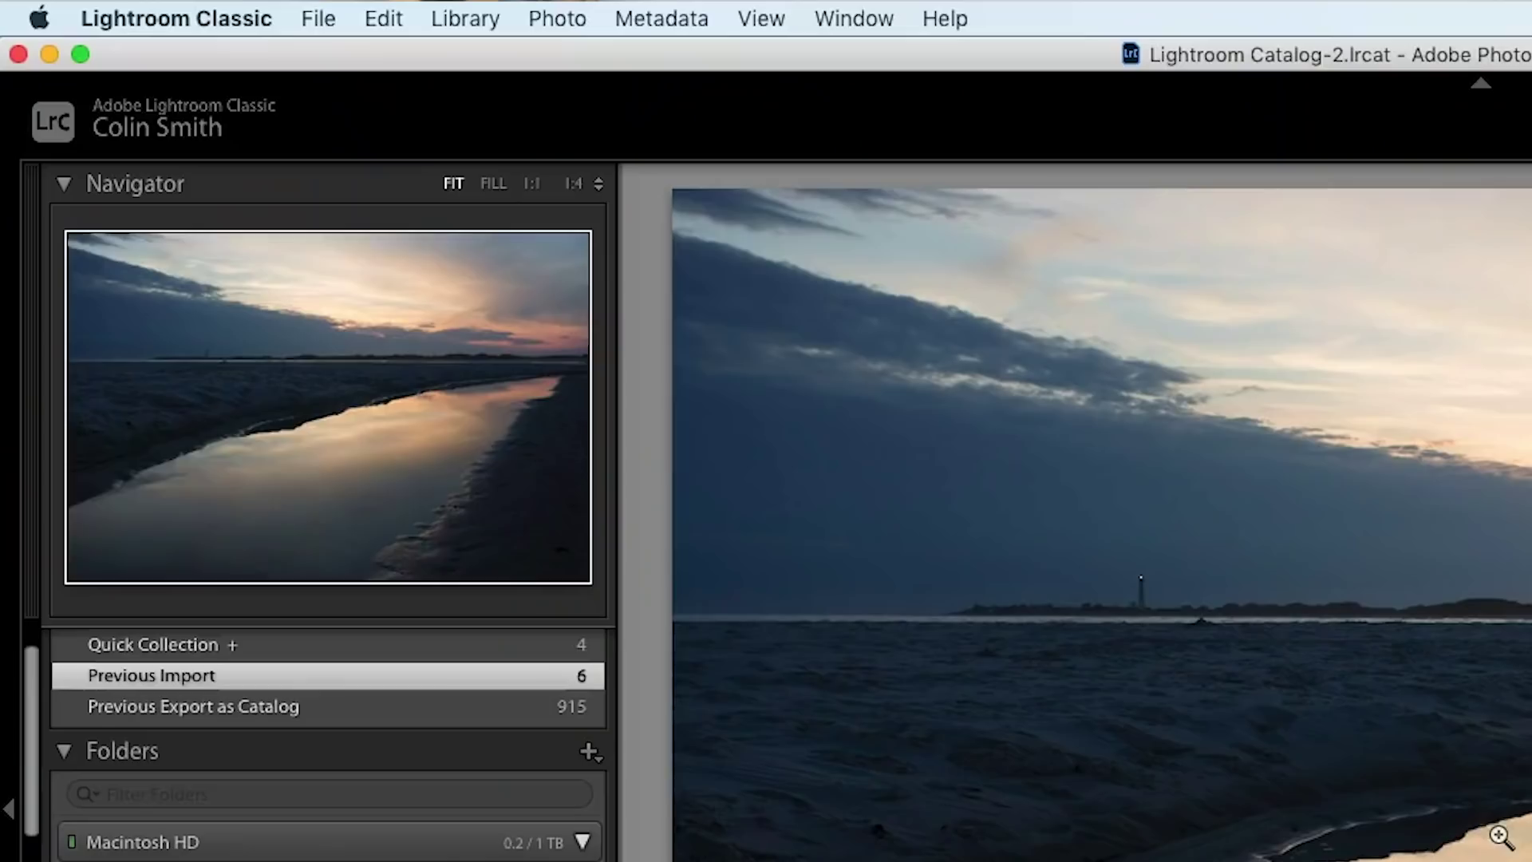
Open Preferences on the Presets section with Camera set to Canon EOS 77D
{"action": "left_click", "coordinate": [198, 17]}
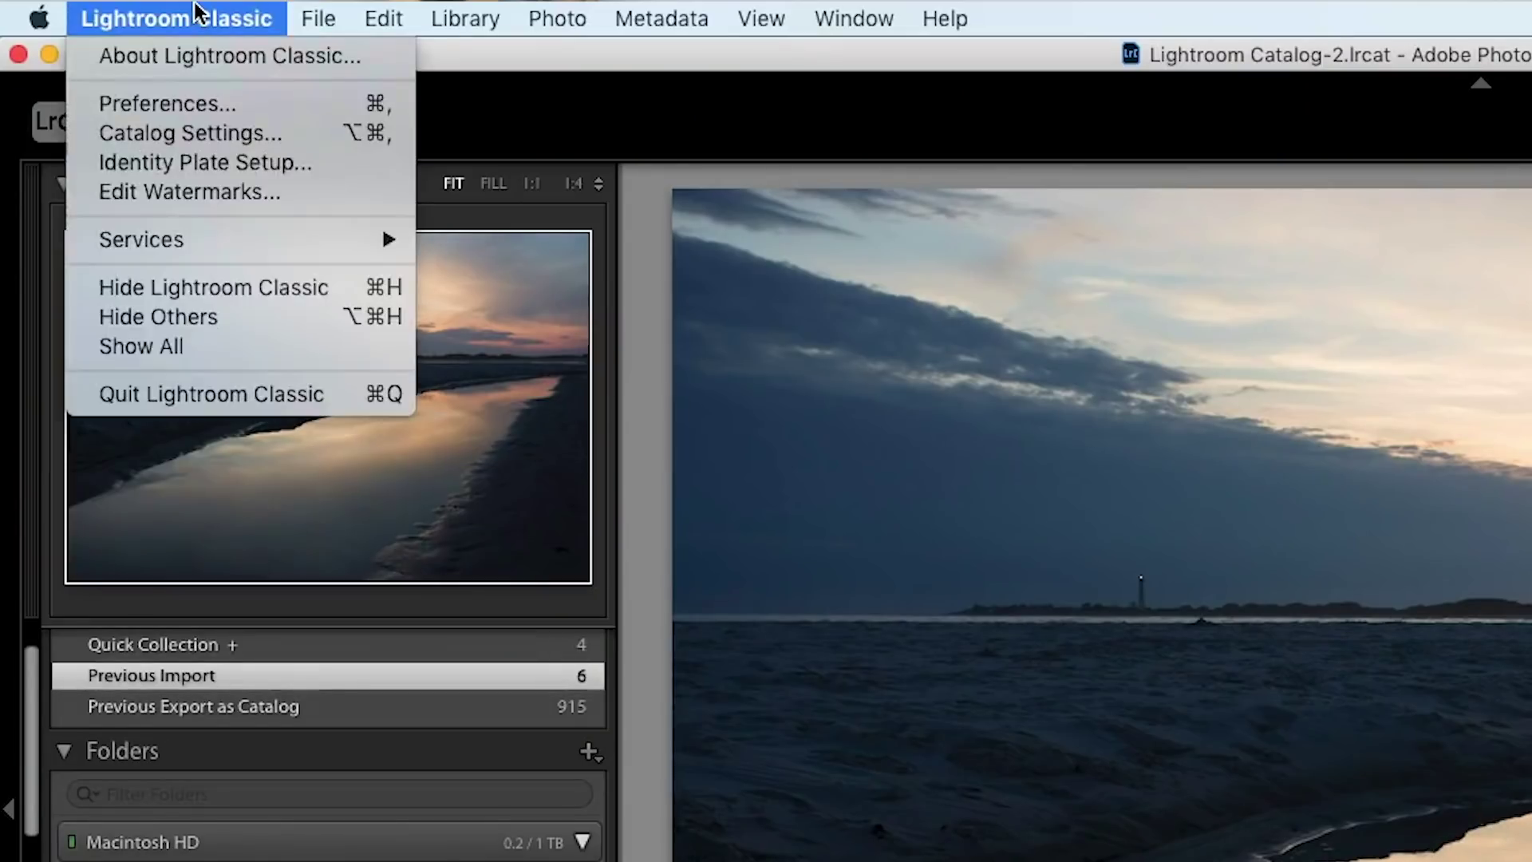
{"action": "left_click", "coordinate": [208, 100]}
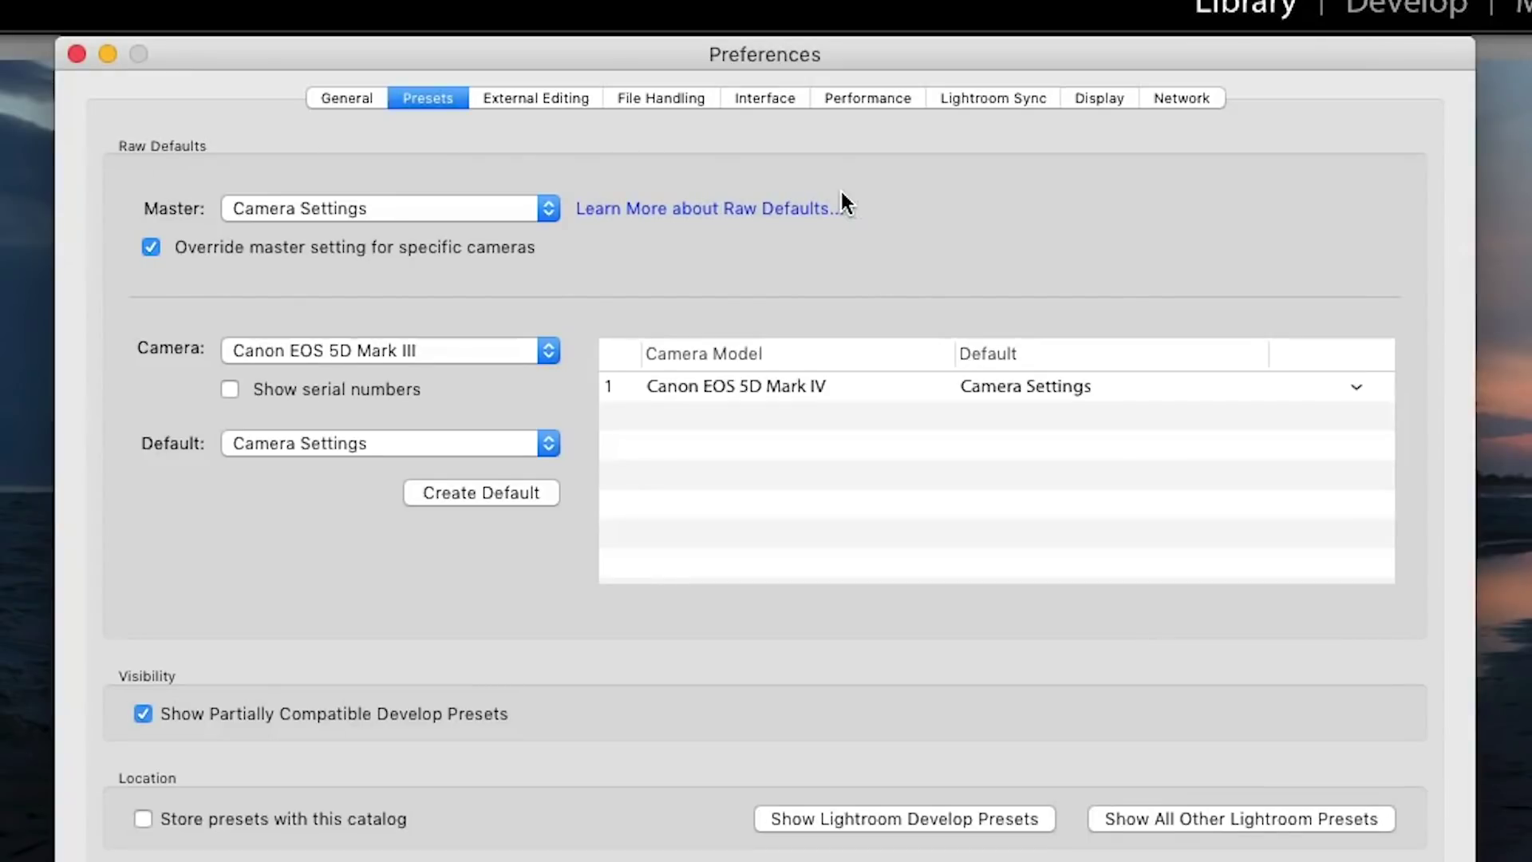
{"action": "left_click", "coordinate": [401, 348]}
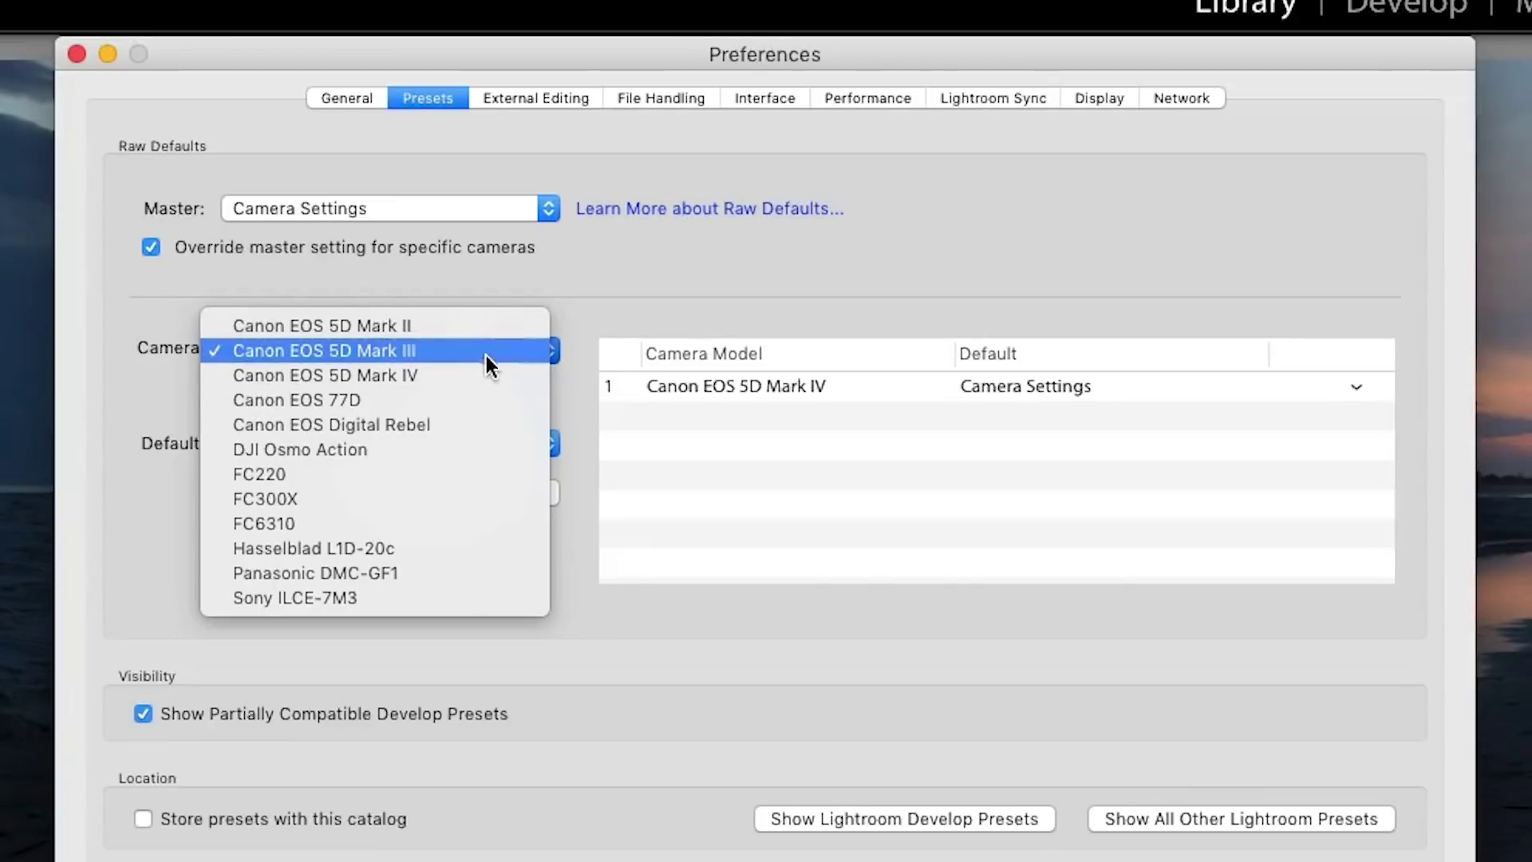
{"action": "left_click", "coordinate": [412, 399]}
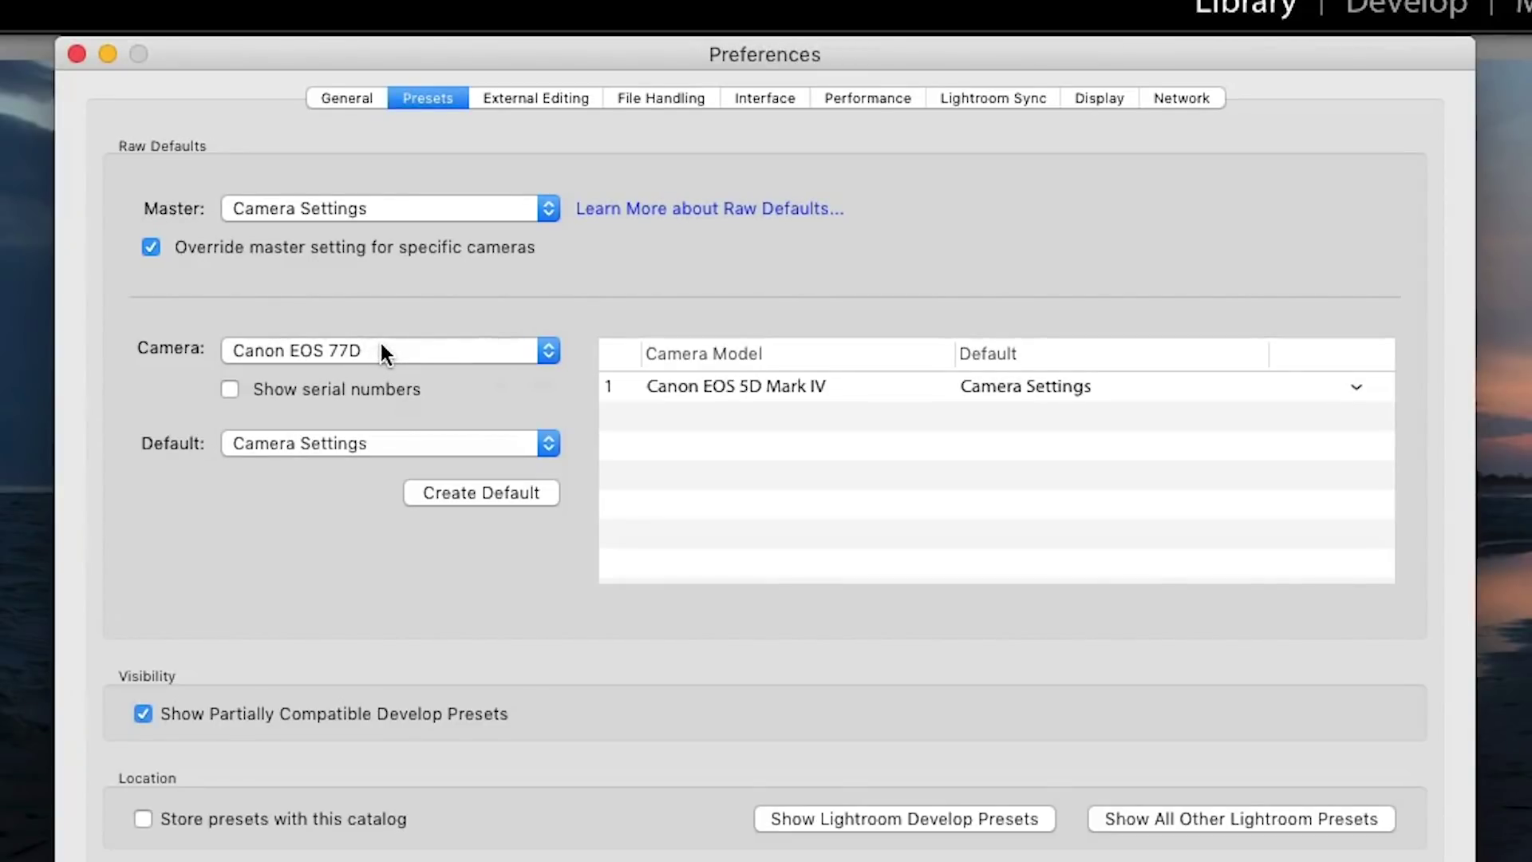
Set the 77D's default to B&W > B&W Punch and enable Show serial numbers
{"action": "left_click", "coordinate": [274, 442]}
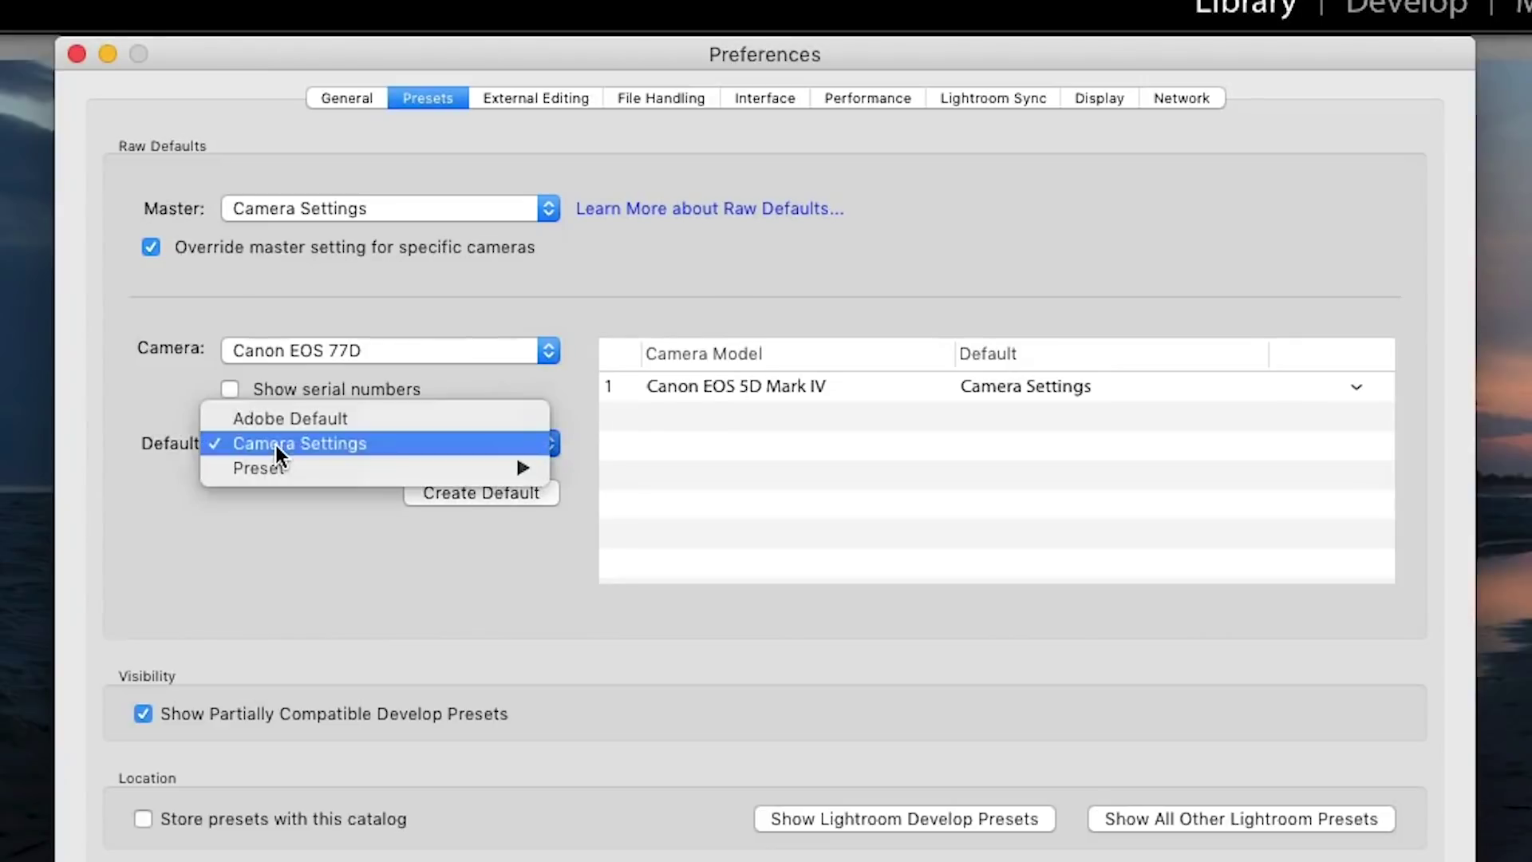
{"action": "mouse_move", "coordinate": [286, 469]}
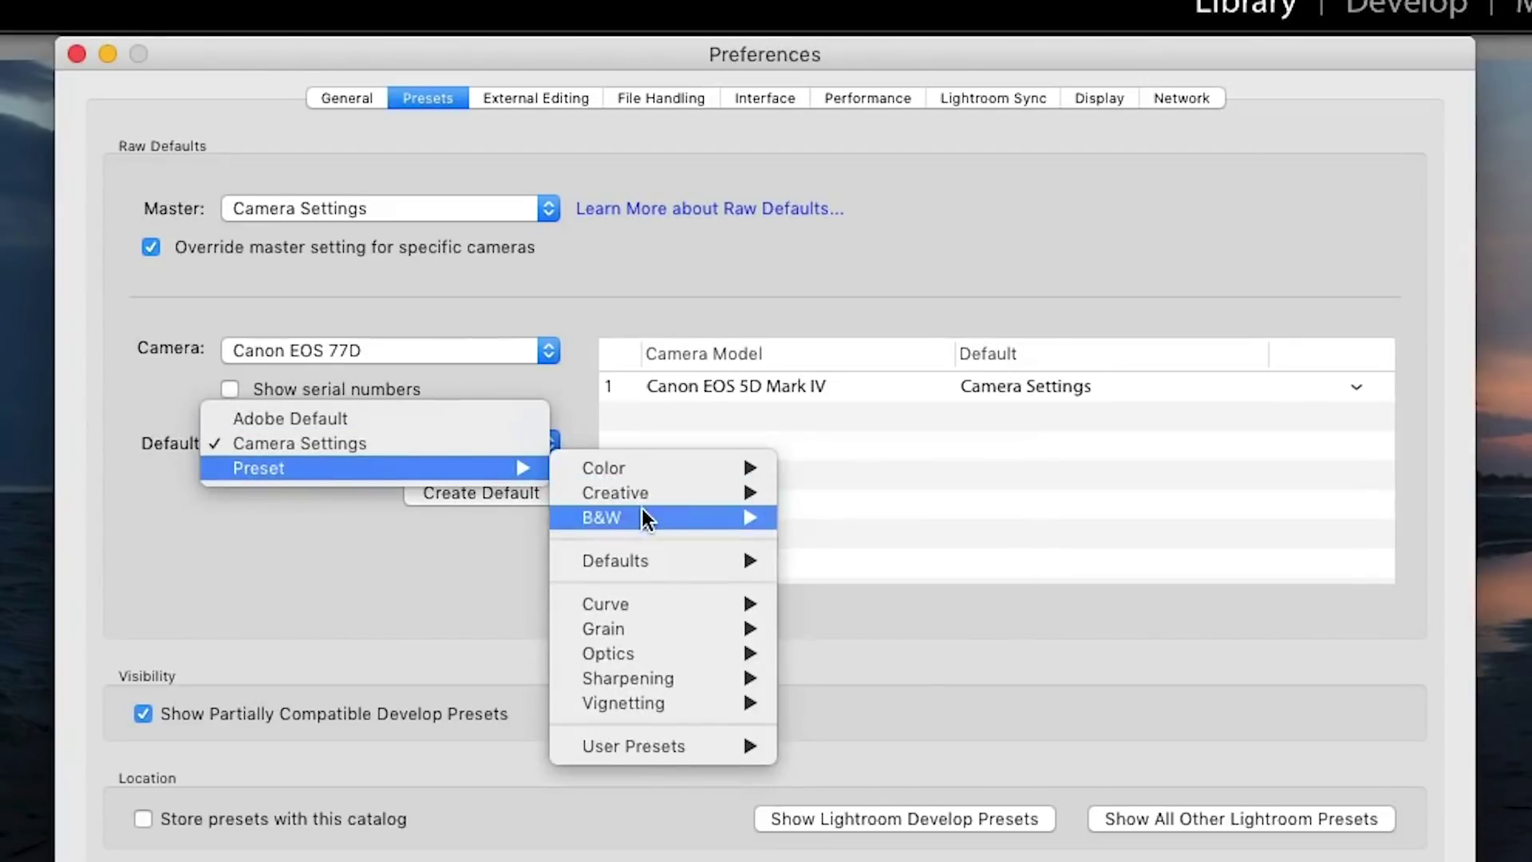
{"action": "mouse_move", "coordinate": [644, 518]}
{"action": "mouse_move", "coordinate": [712, 745]}
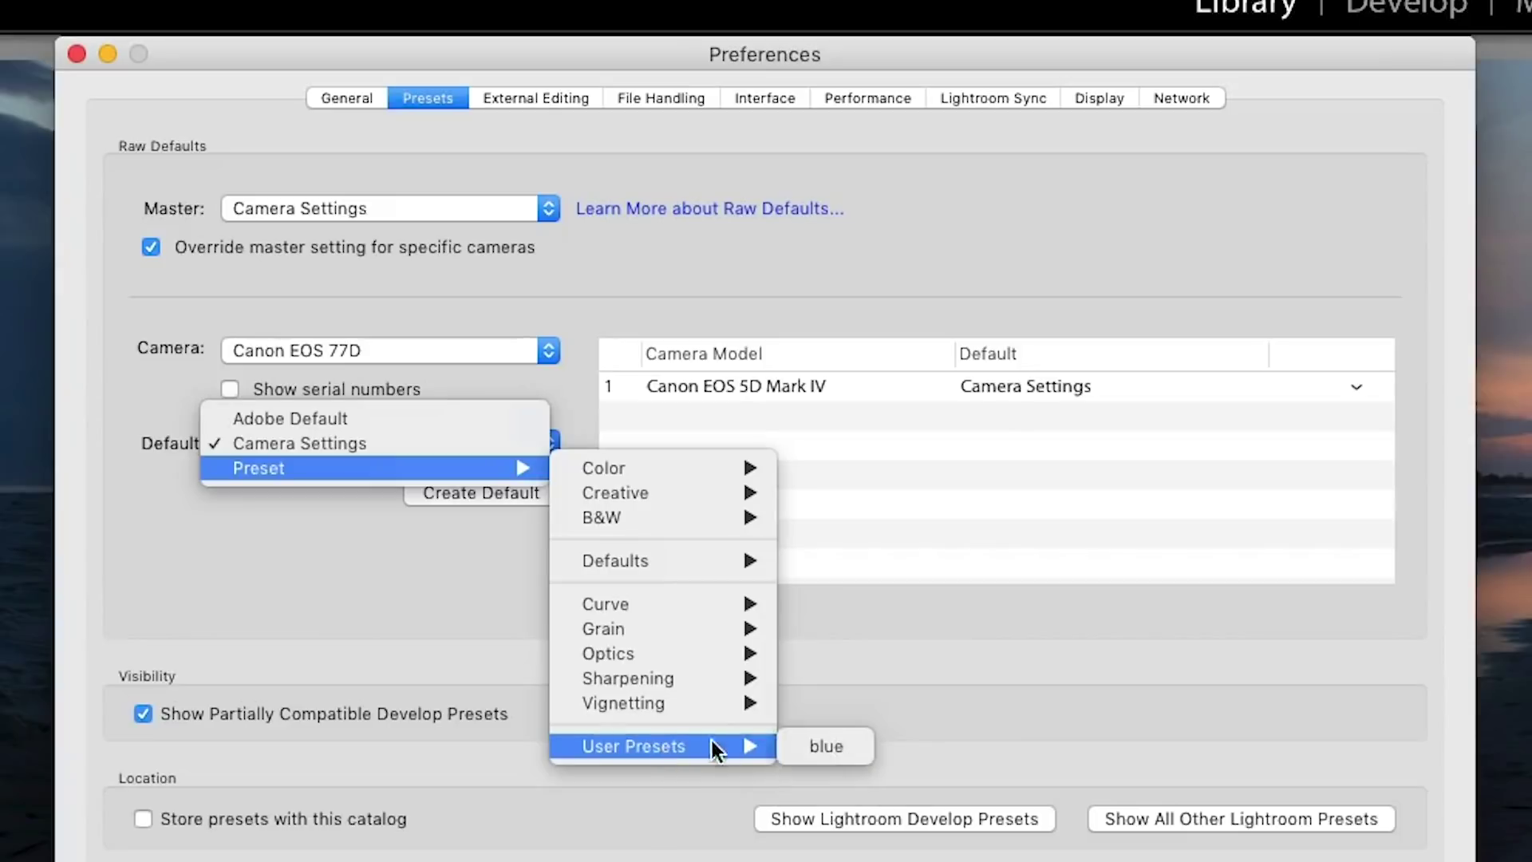
{"action": "mouse_move", "coordinate": [725, 516]}
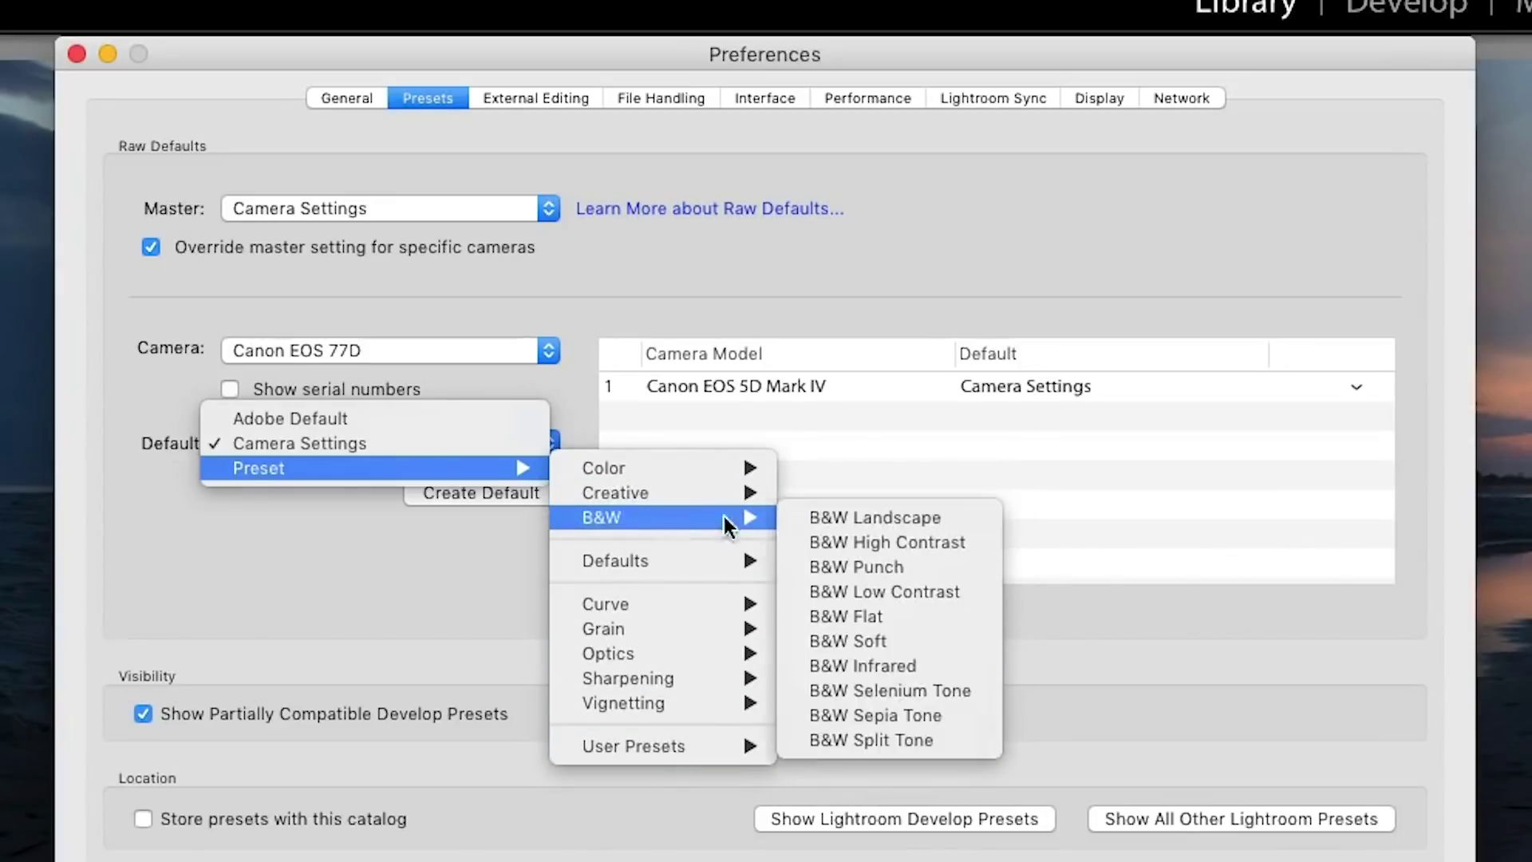
{"action": "left_click", "coordinate": [886, 563]}
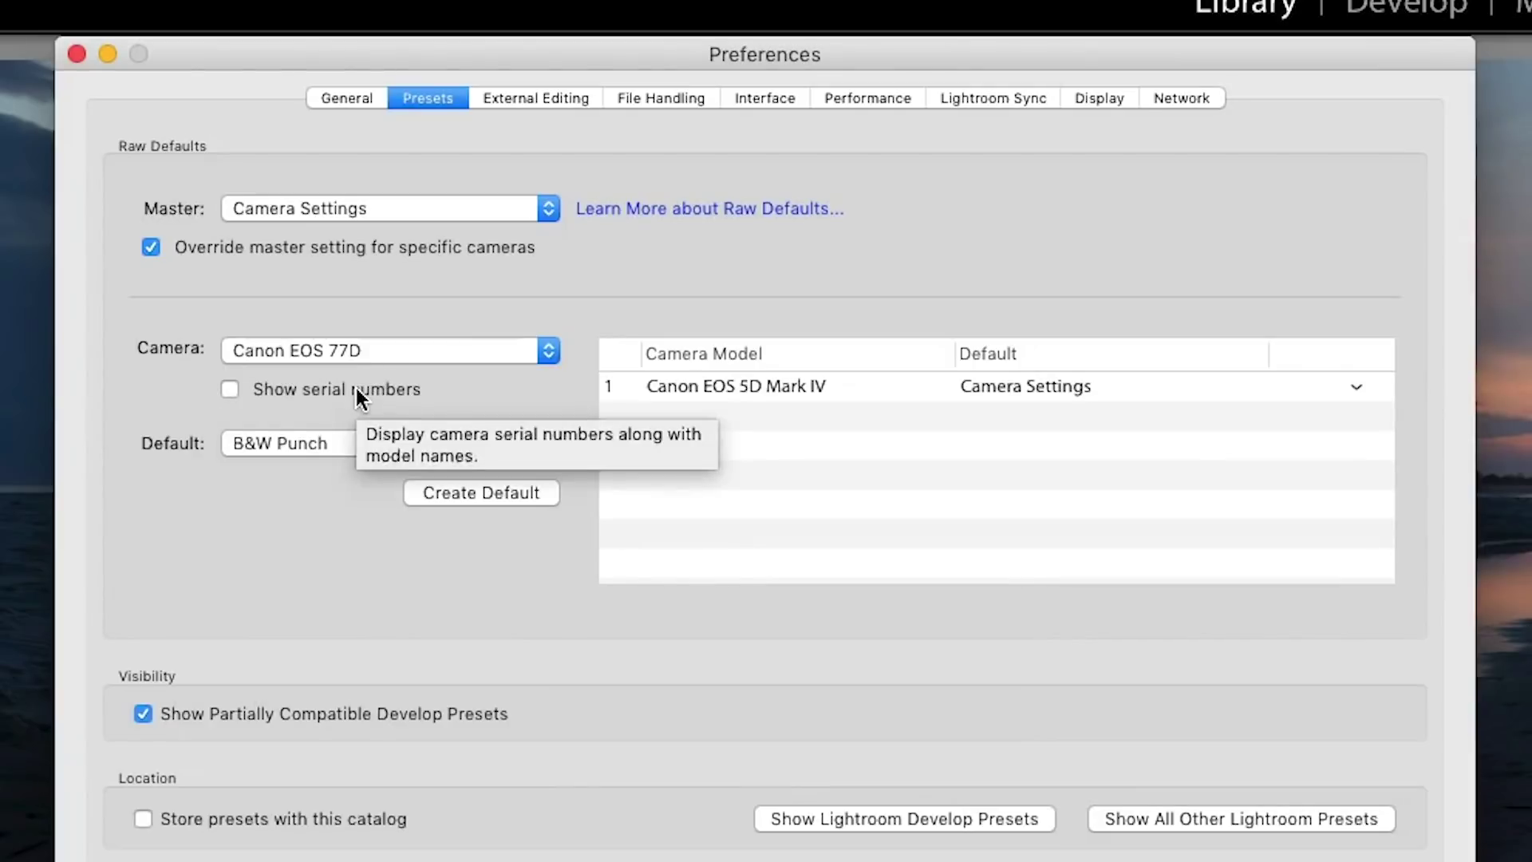
{"action": "left_click", "coordinate": [297, 397]}
Keep Master on Camera Settings and create the B&W Punch default for the serial-numbered 77D
{"action": "left_click", "coordinate": [395, 351]}
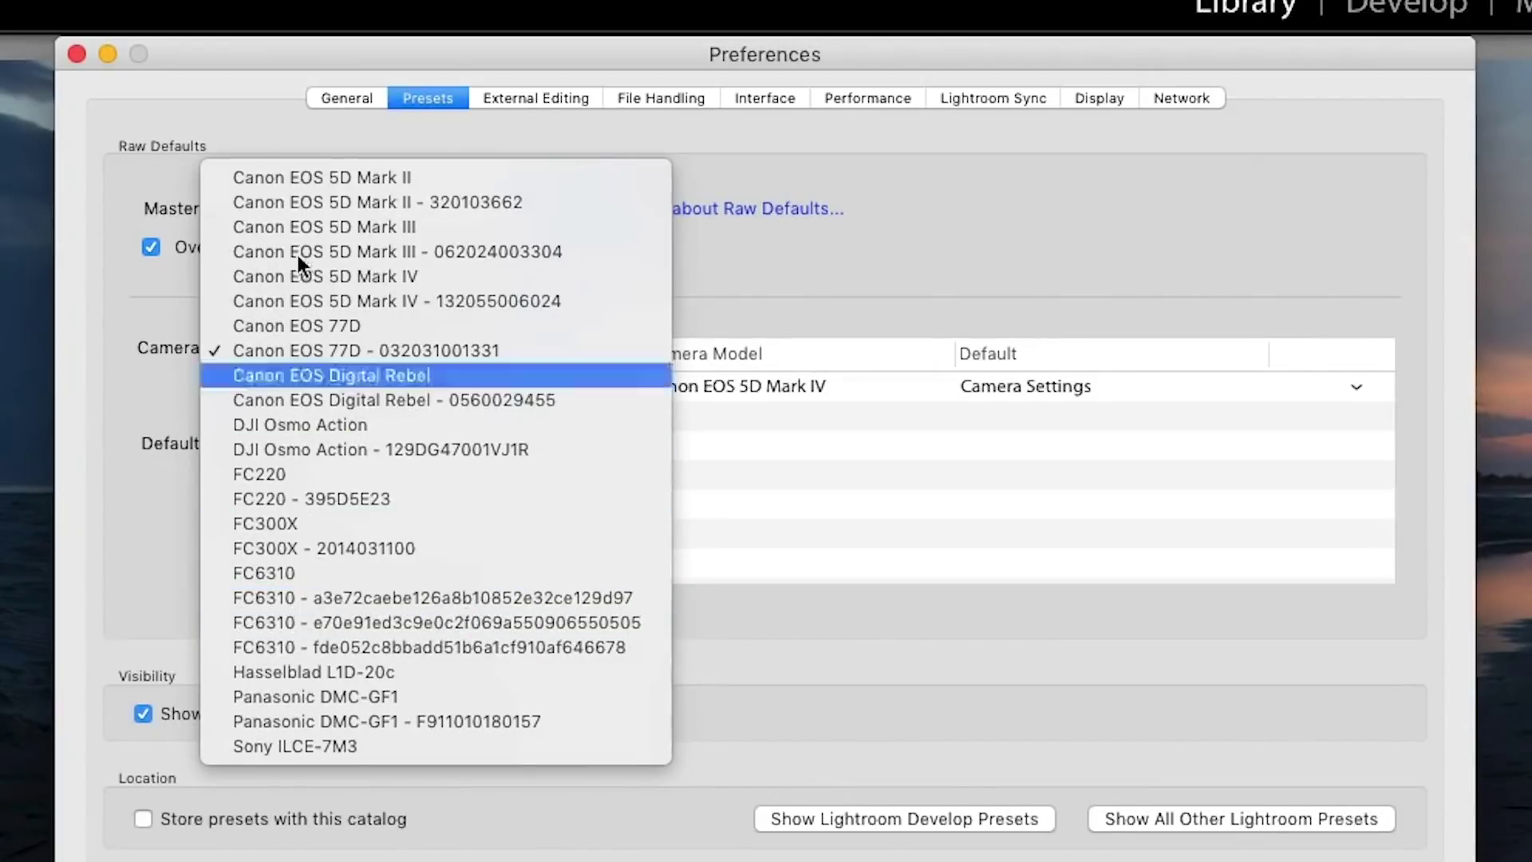
{"action": "left_click", "coordinate": [233, 97]}
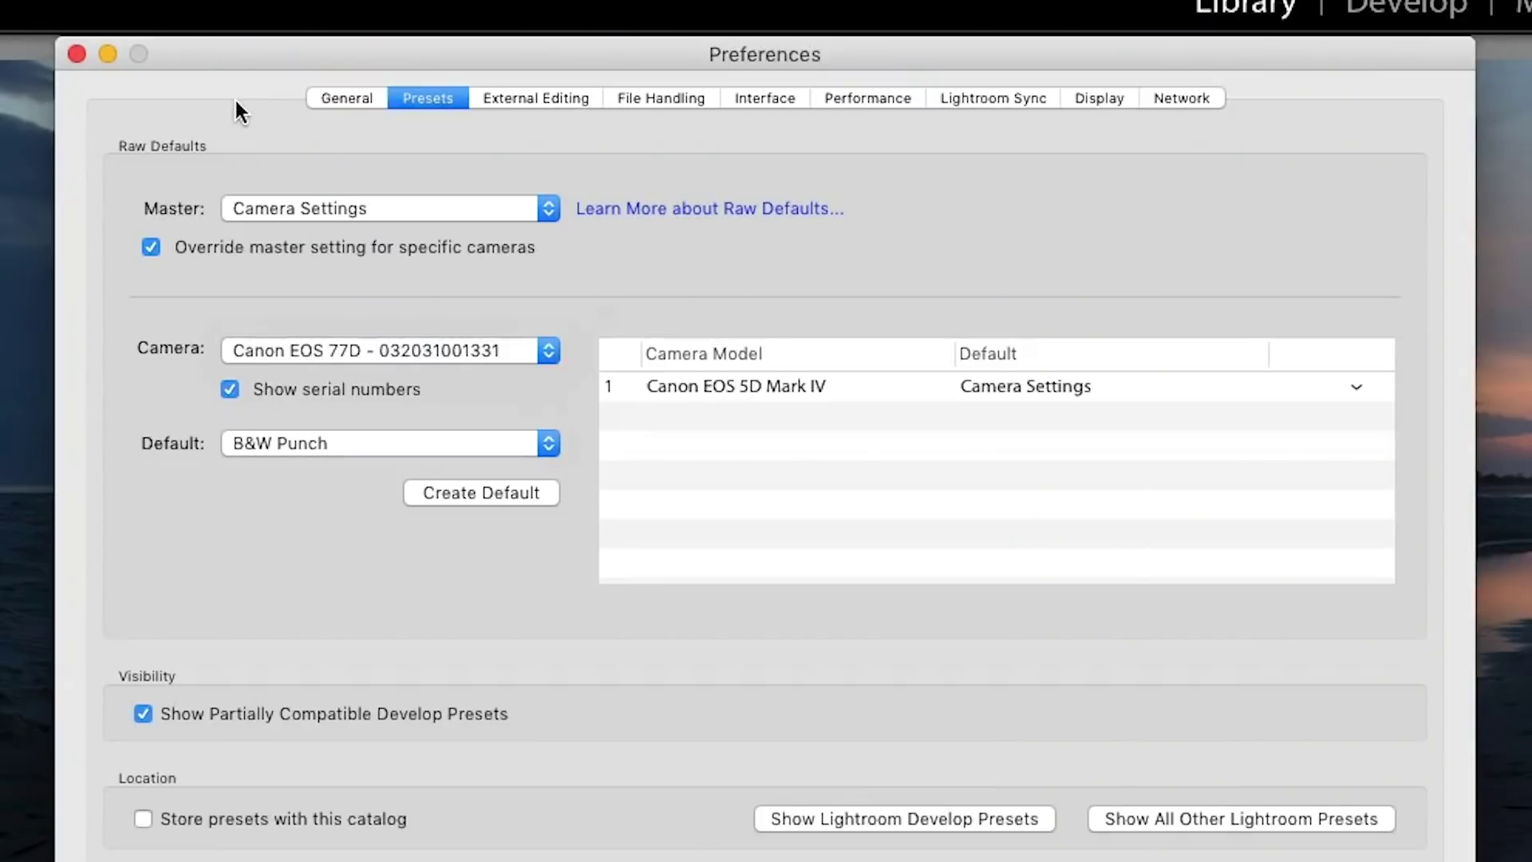
{"action": "left_click", "coordinate": [327, 206]}
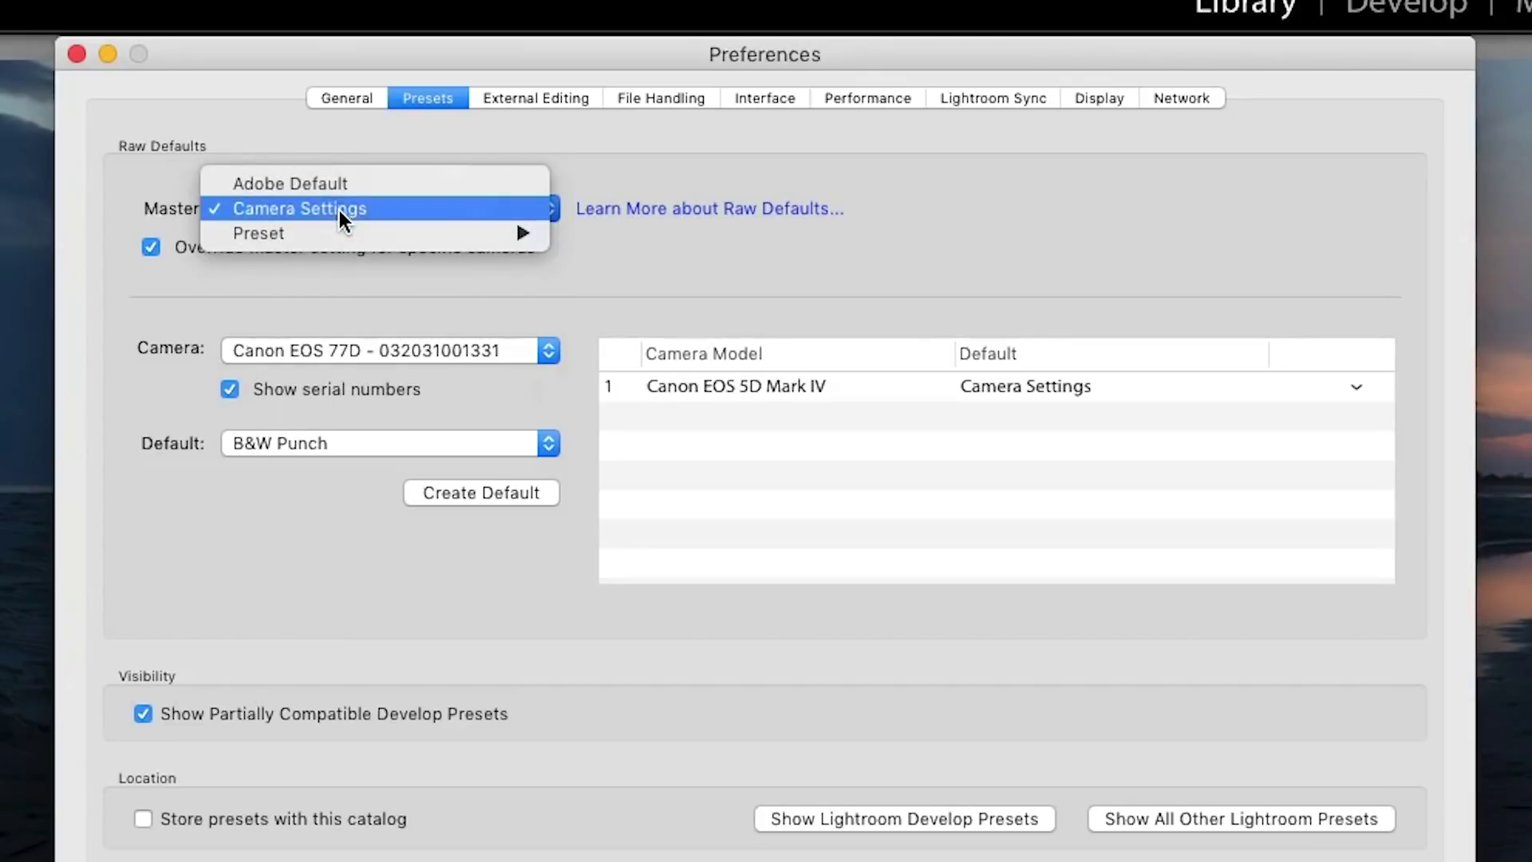
{"action": "left_click", "coordinate": [339, 209]}
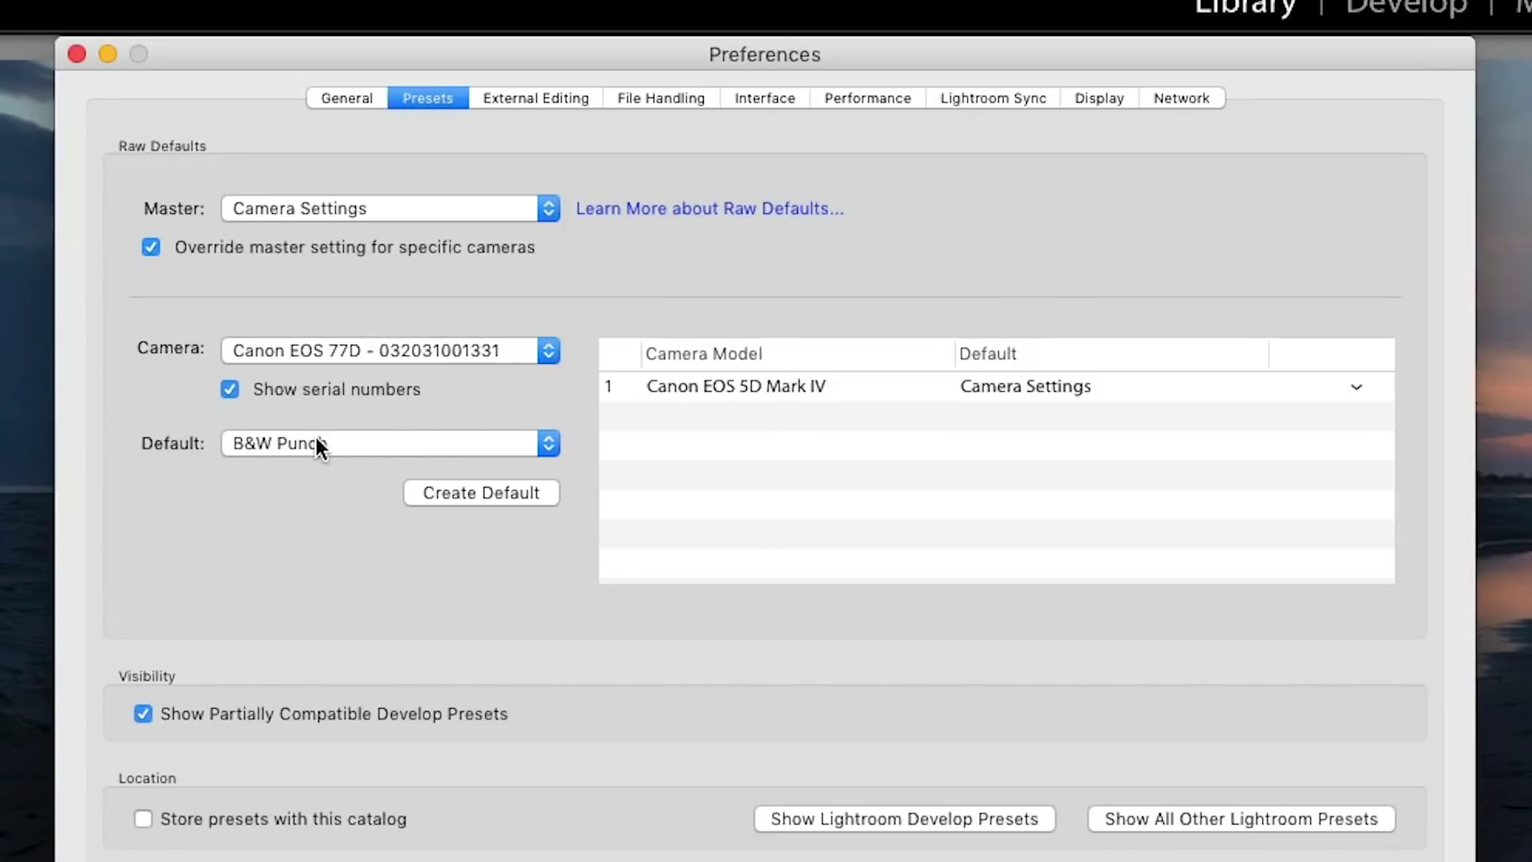
{"action": "left_click", "coordinate": [477, 488]}
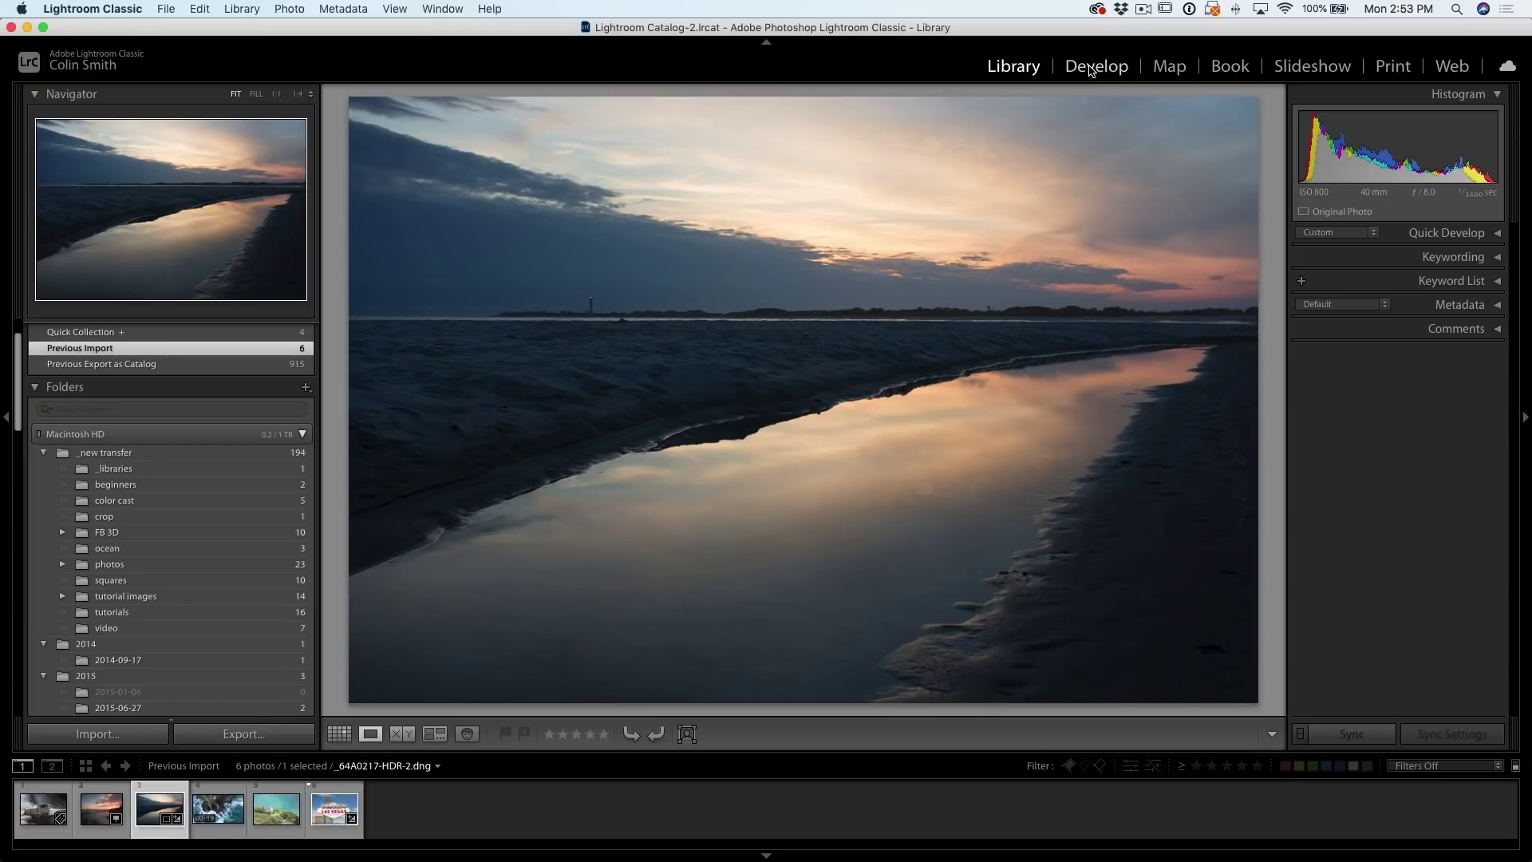
In Develop, move Tone Curve above Basic, hide Lens Corrections, save and relaunch
{"action": "left_click", "coordinate": [1093, 67]}
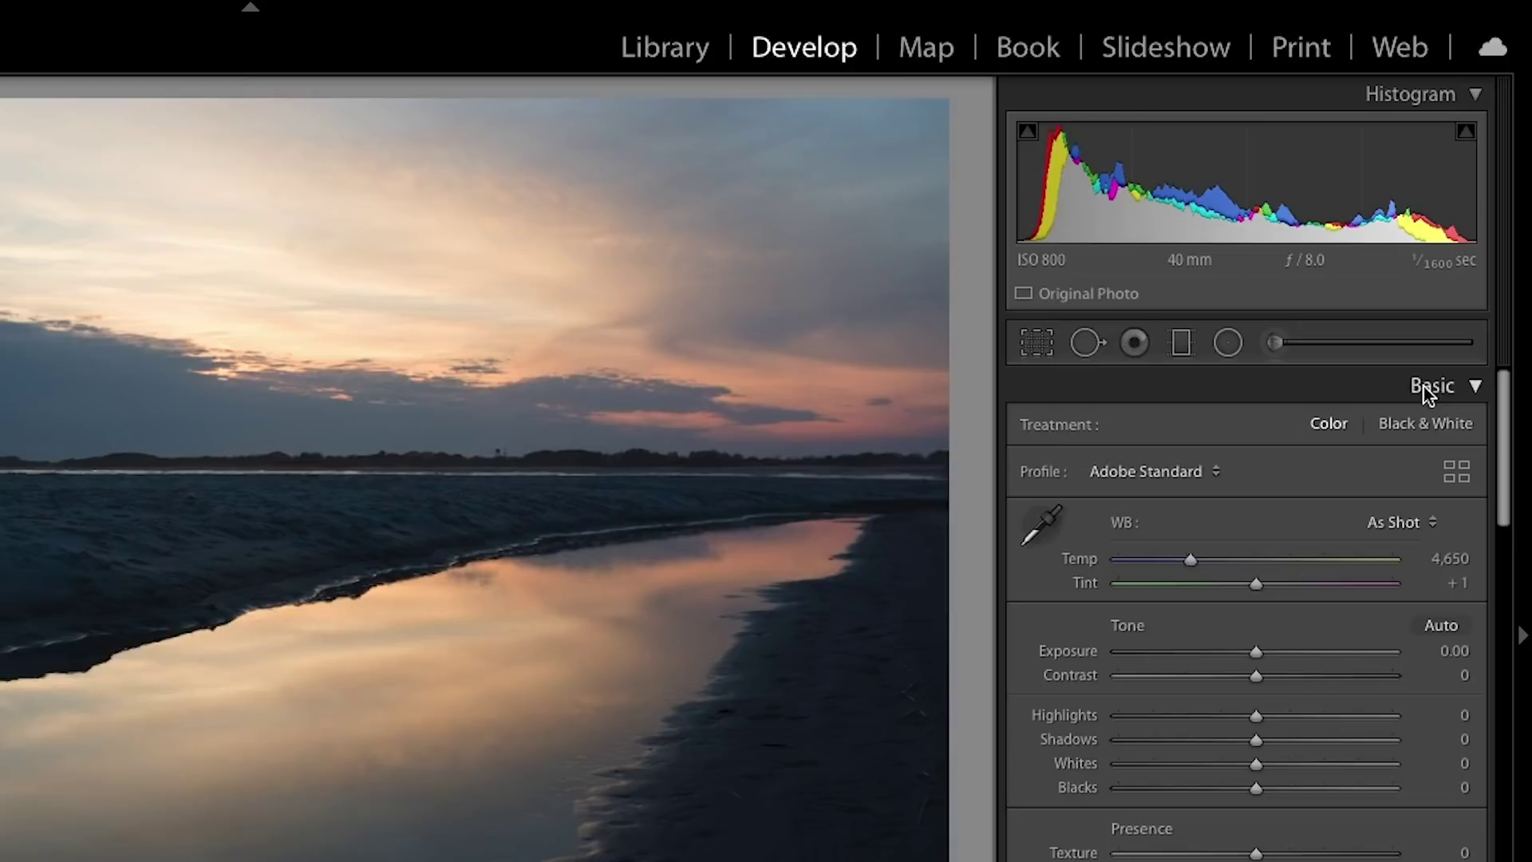
{"action": "right_click", "coordinate": [1424, 386]}
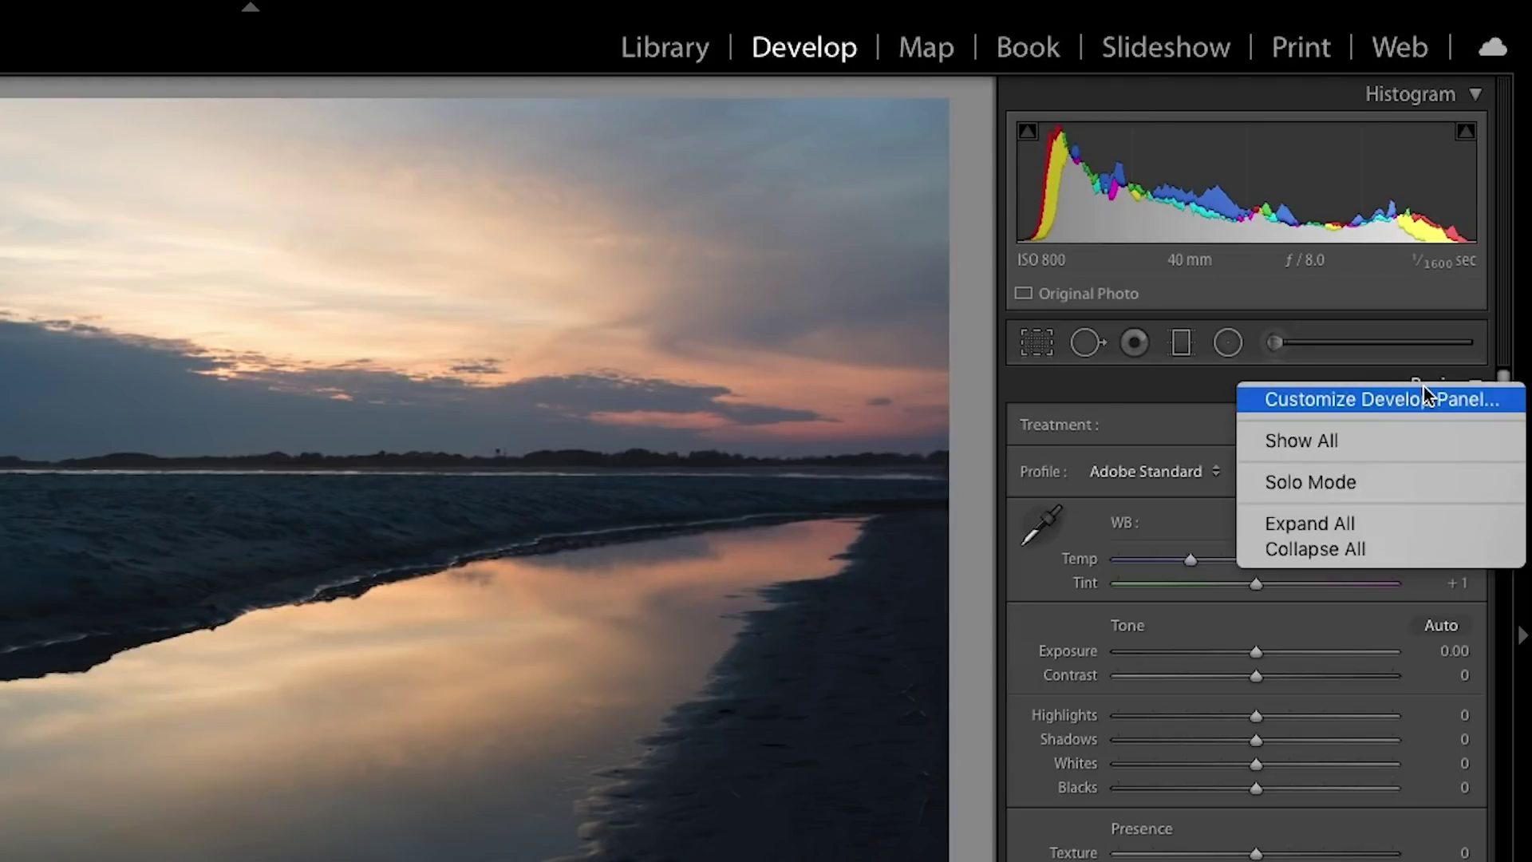
{"action": "left_click", "coordinate": [1424, 392]}
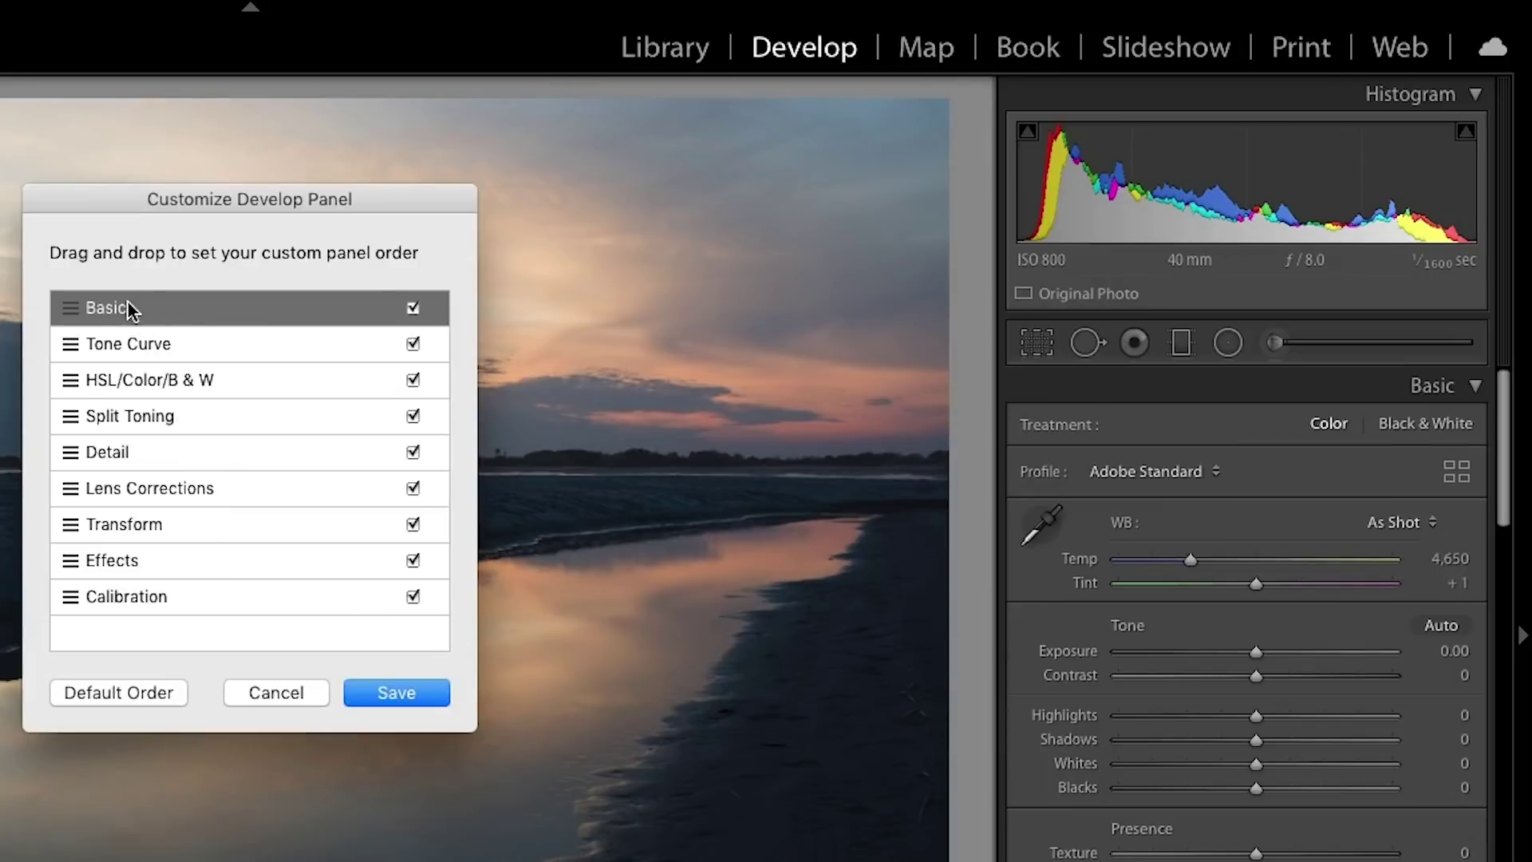
{"action": "left_click_drag", "start_coordinate": [71, 346], "coordinate": [75, 304]}
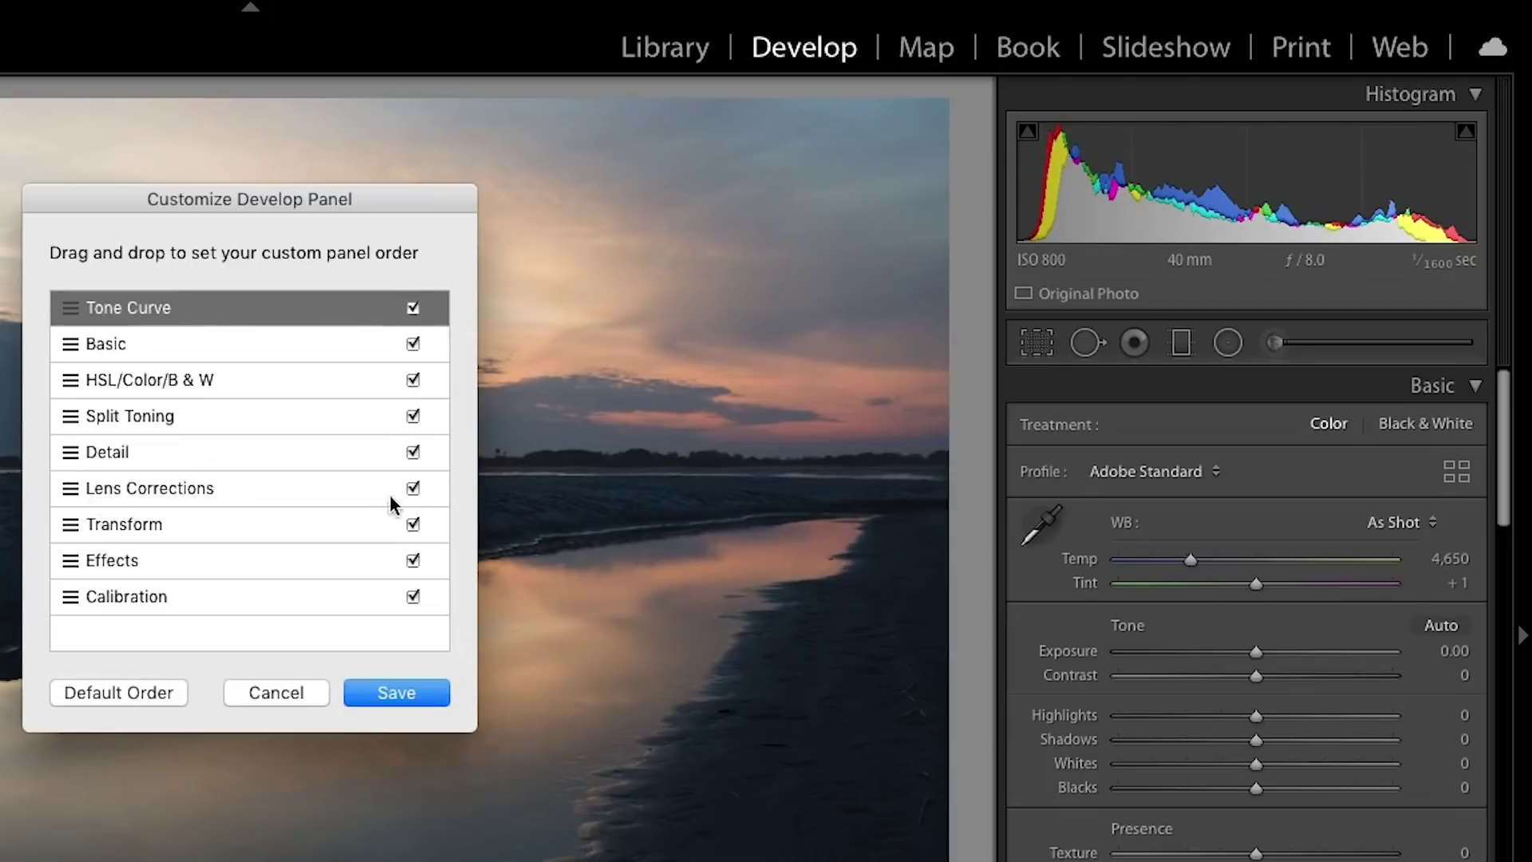
{"action": "left_click", "coordinate": [413, 489]}
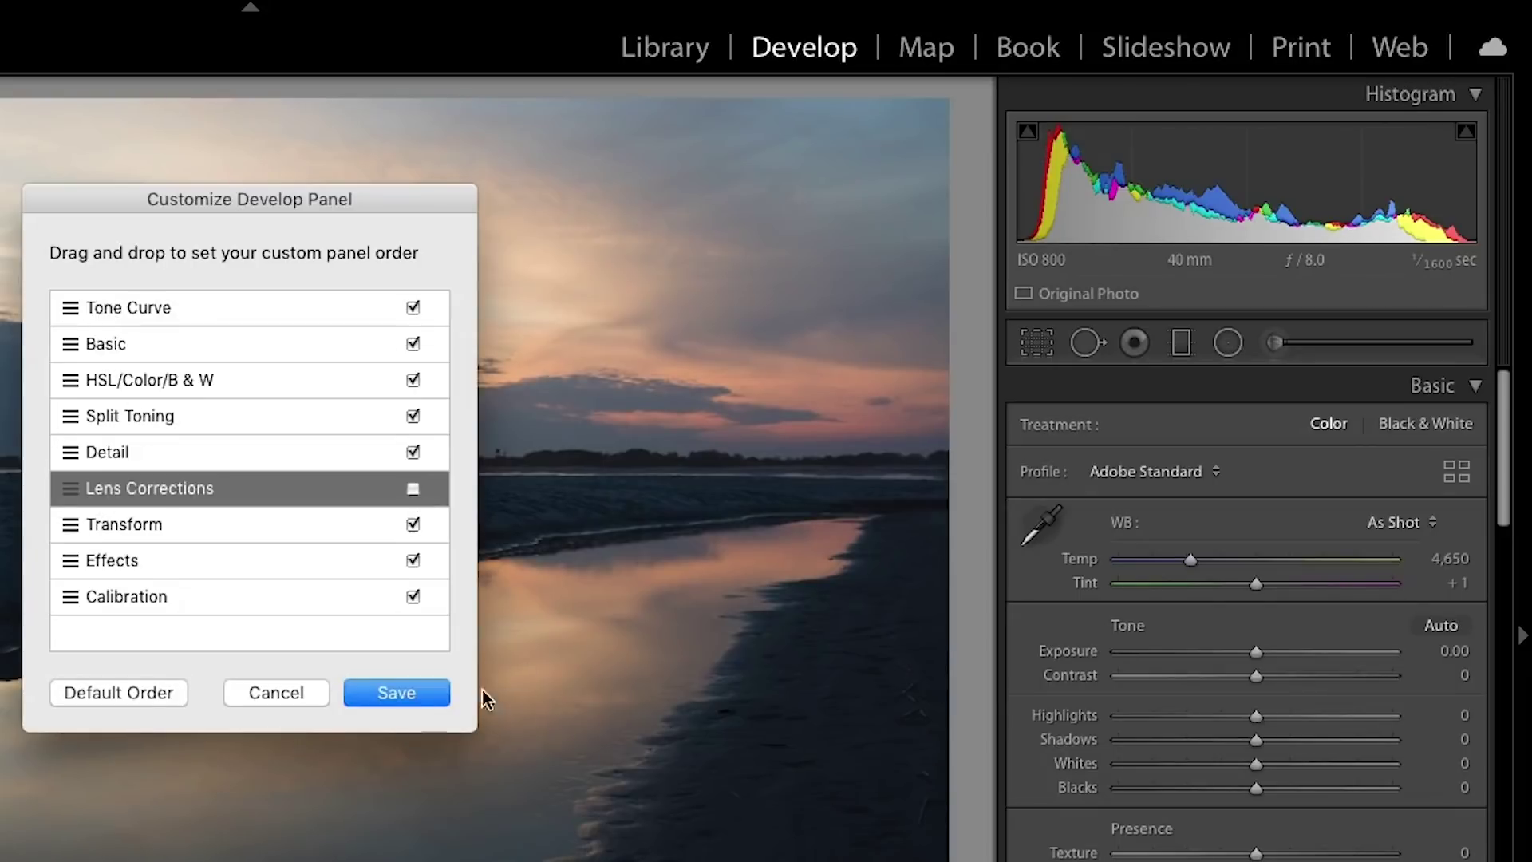
{"action": "left_click", "coordinate": [412, 691]}
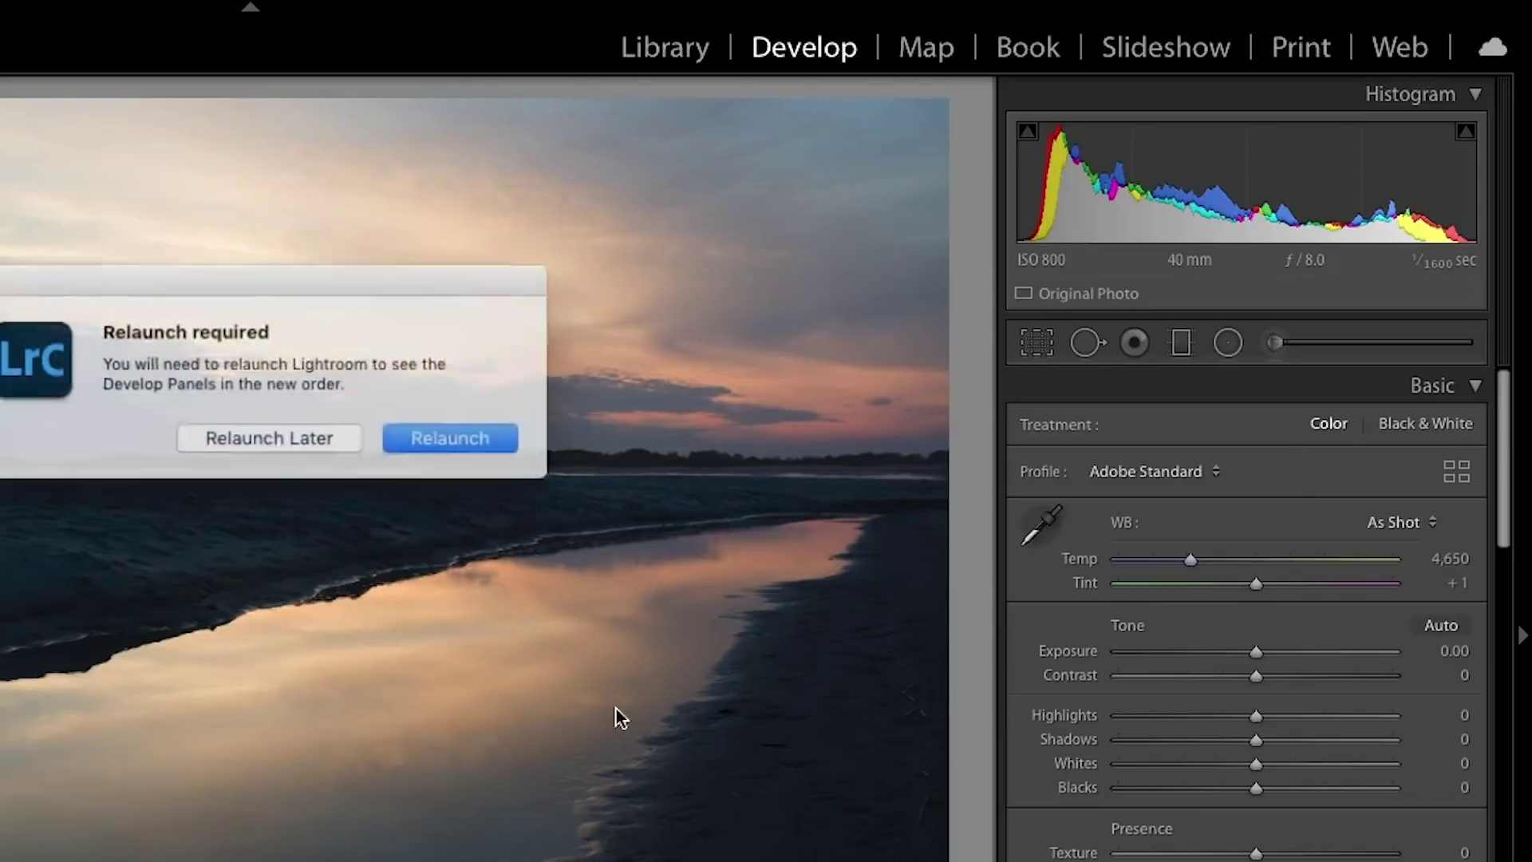
{"action": "left_click", "coordinate": [447, 435]}
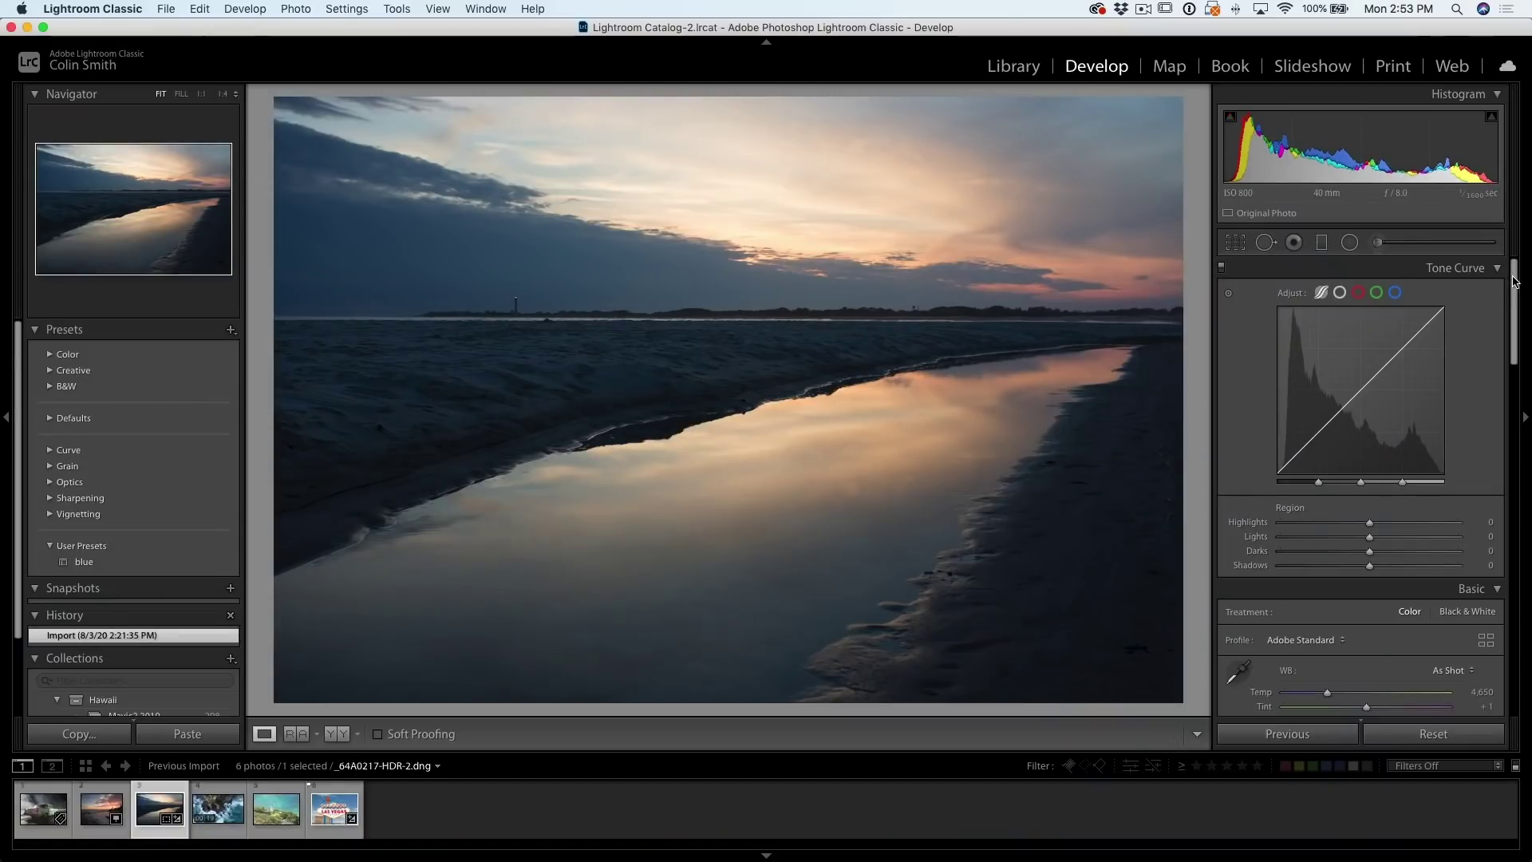
Reset the Develop panels to Default Order with Lens Corrections shown again, and save
{"action": "mouse_move", "coordinate": [1515, 280]}
{"action": "left_mouse_down"}
{"action": "mouse_move", "coordinate": [1501, 554]}
{"action": "mouse_move", "coordinate": [1524, 270]}
{"action": "left_mouse_up"}
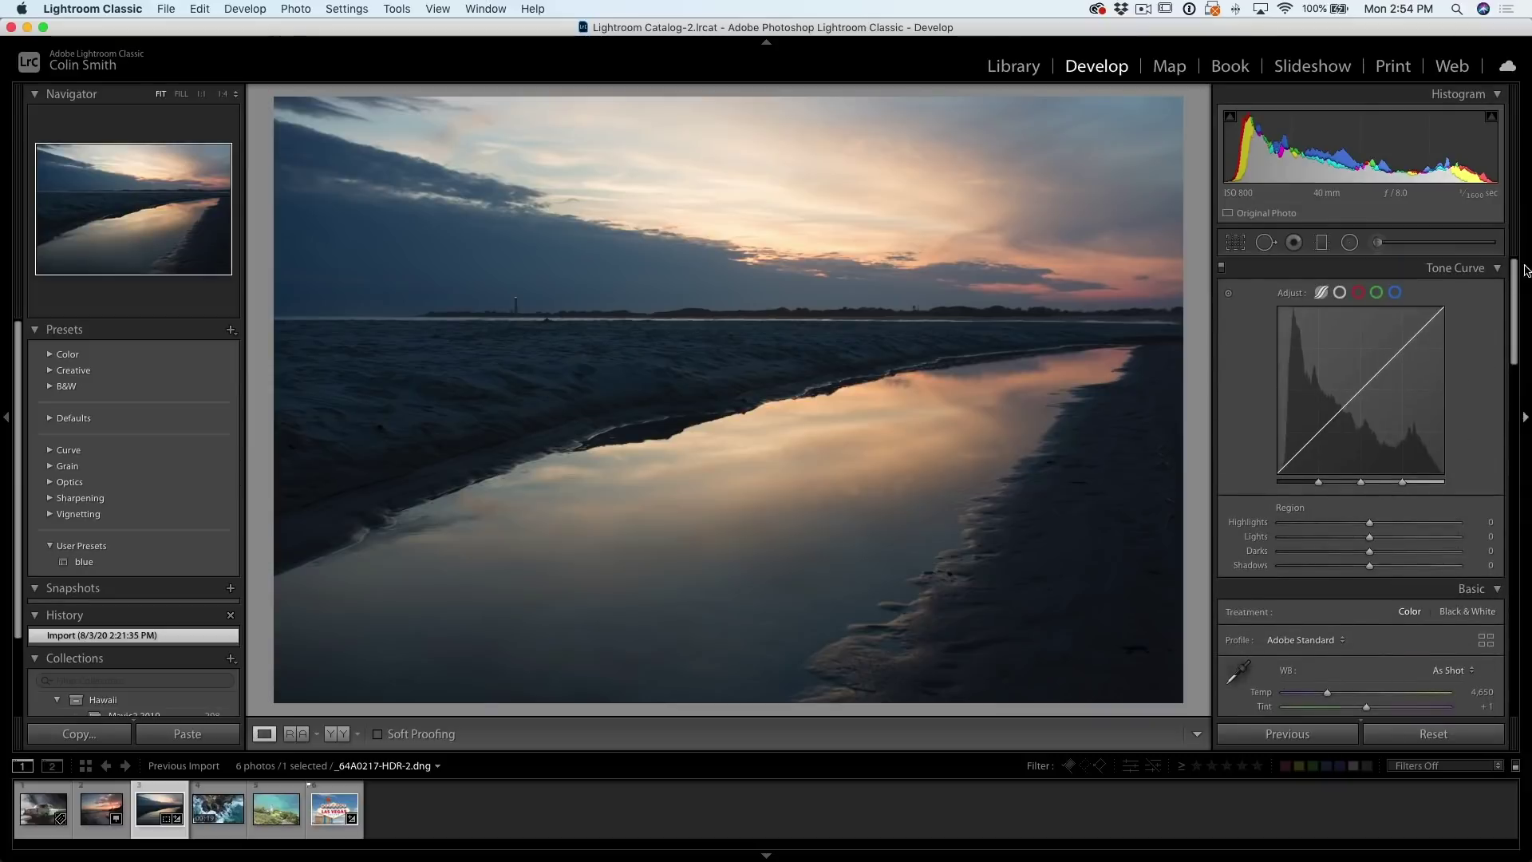
{"action": "right_click", "coordinate": [1396, 270]}
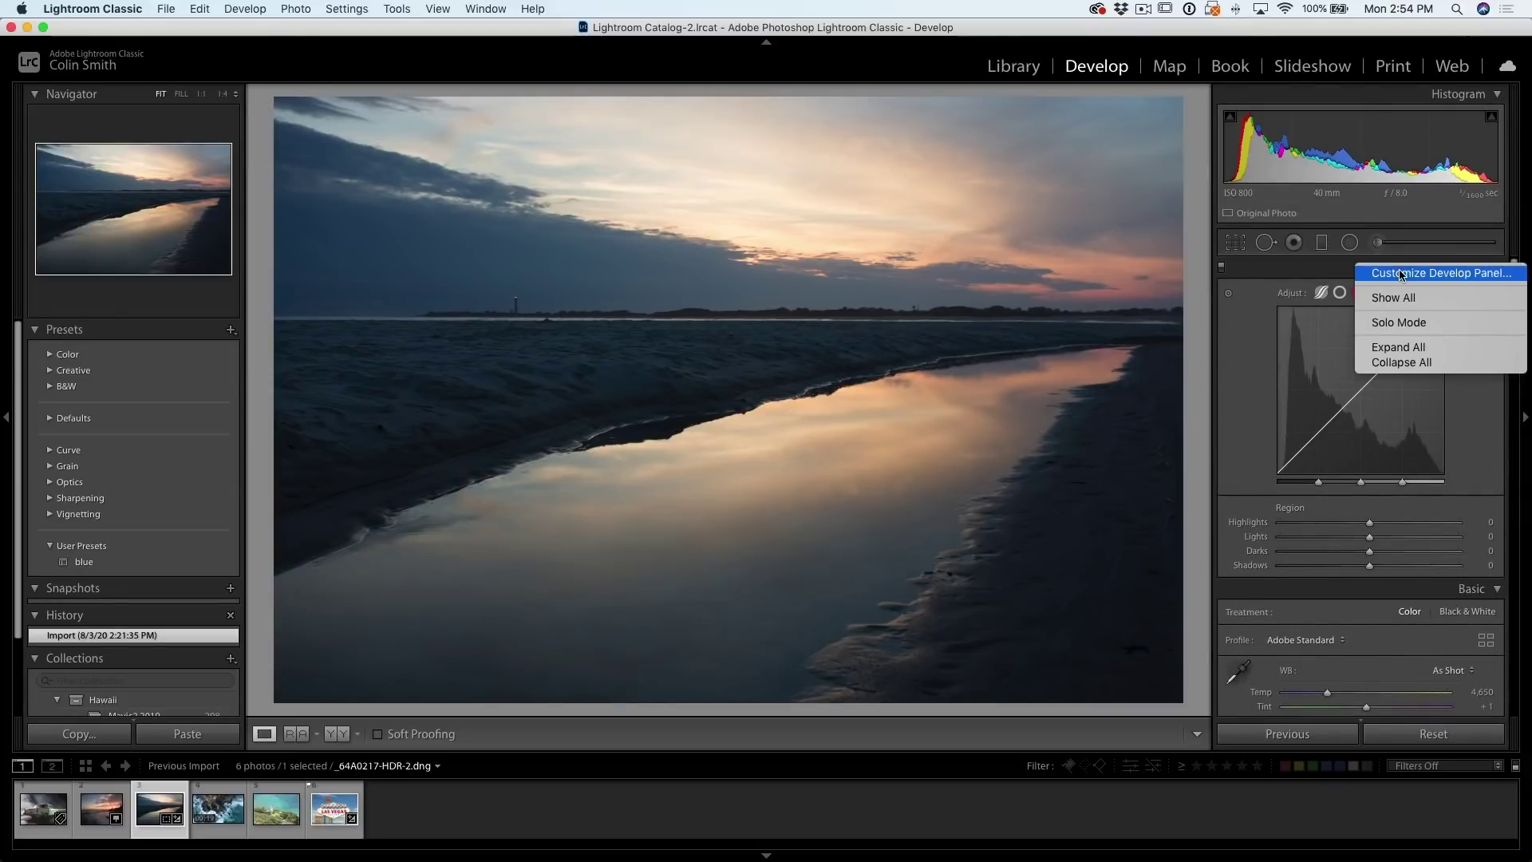
{"action": "left_click", "coordinate": [1402, 273]}
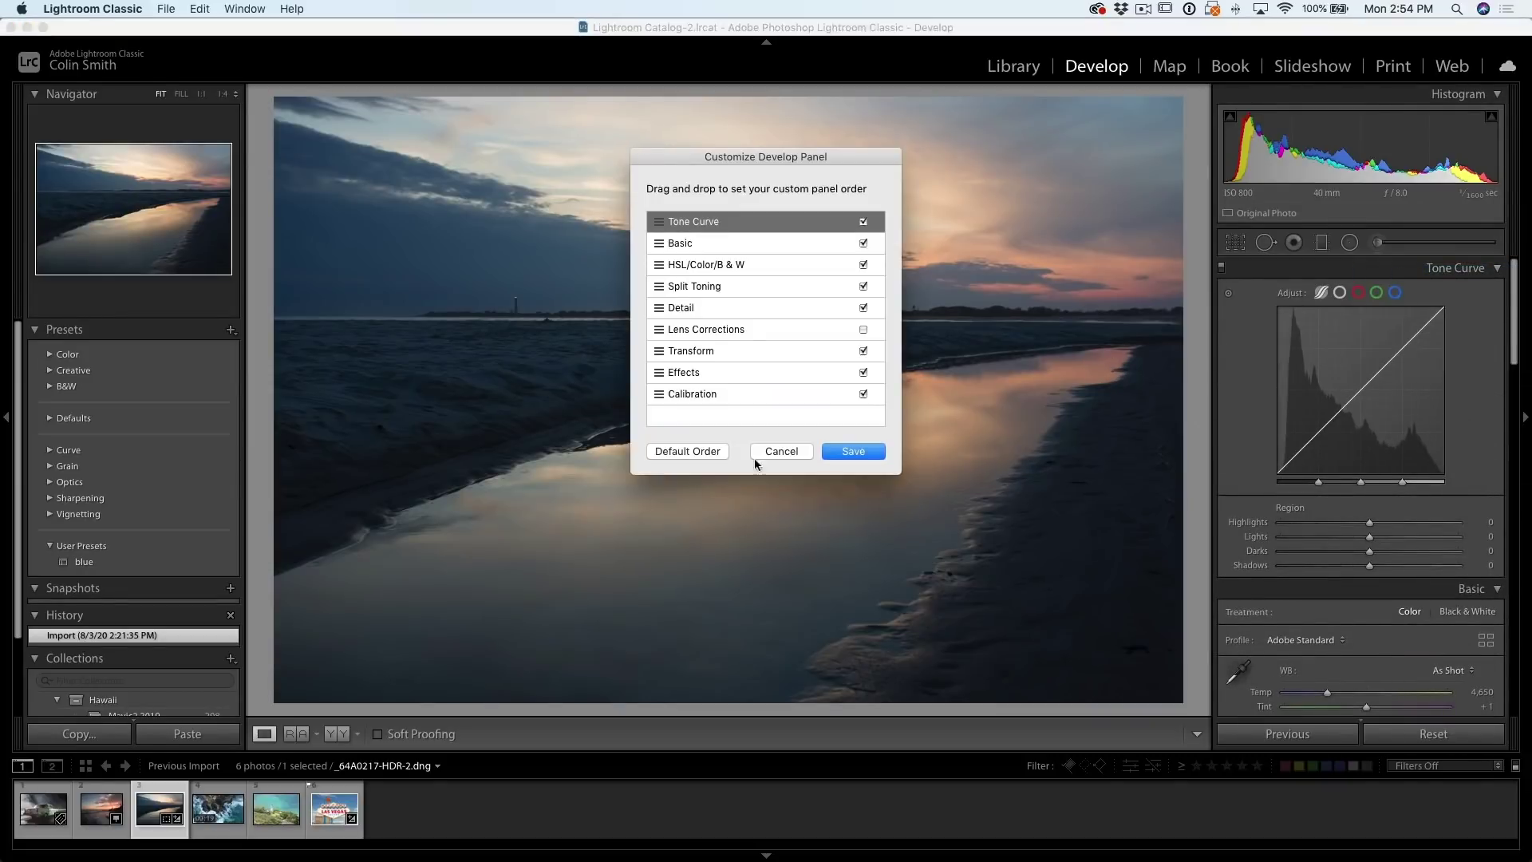
{"action": "left_click", "coordinate": [713, 451]}
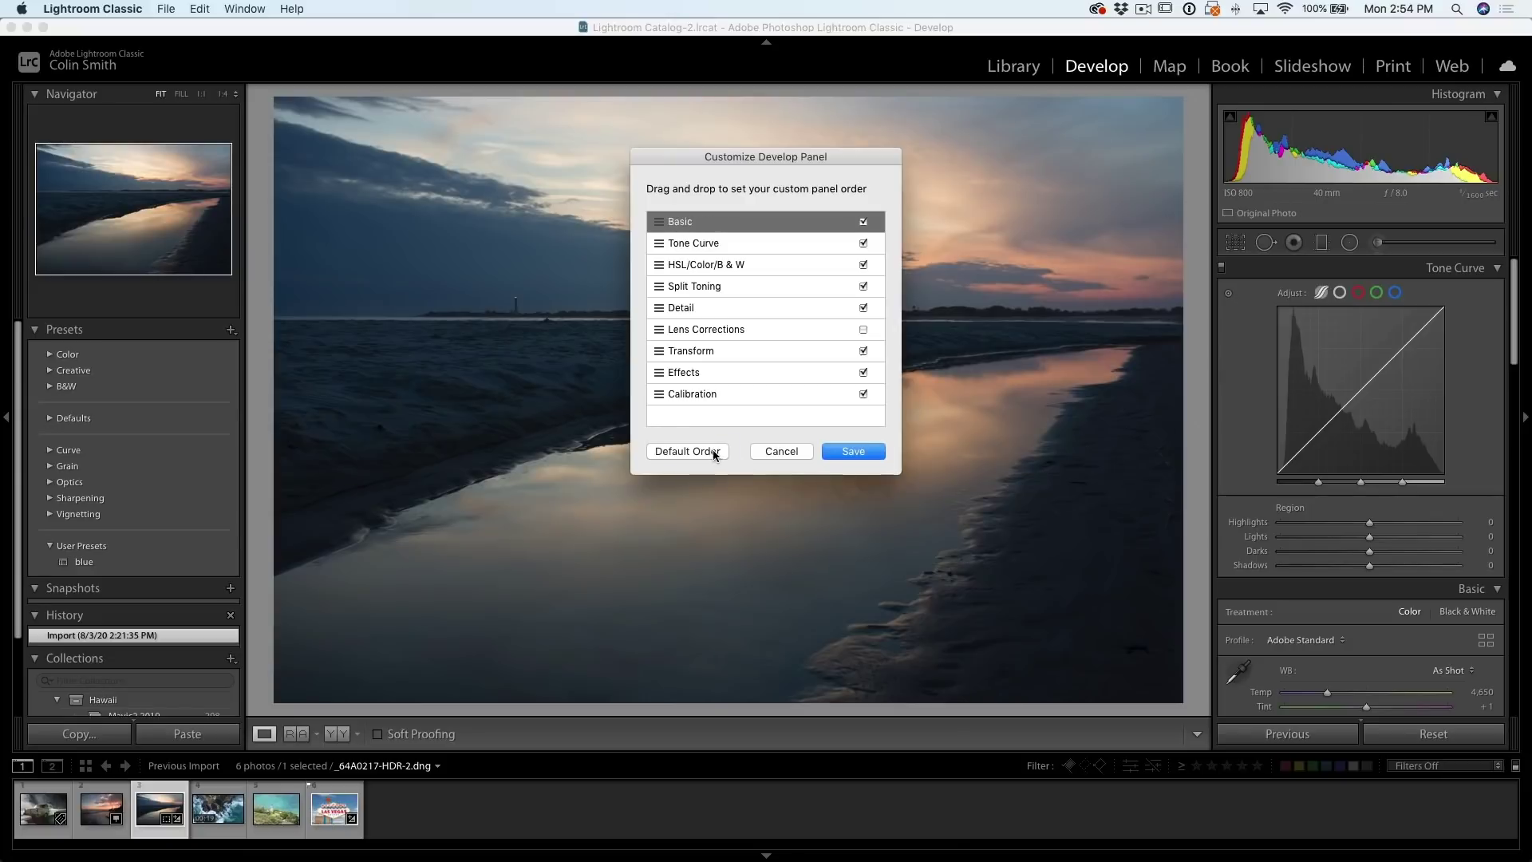
{"action": "left_click", "coordinate": [863, 329]}
{"action": "left_click", "coordinate": [862, 446]}
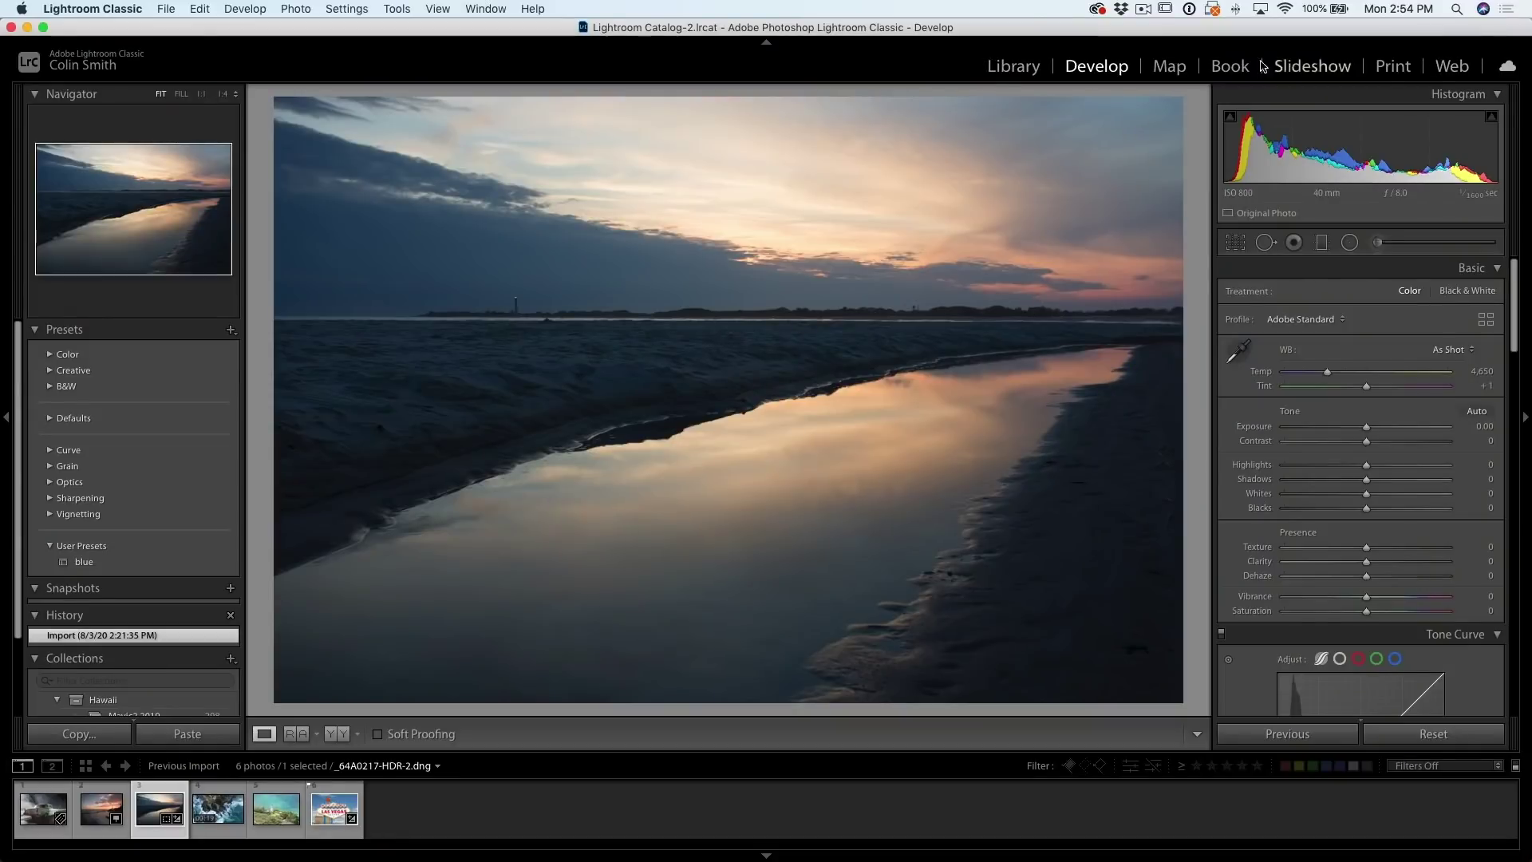
Uncheck Map and then Book in the module picker's right-click menu
{"action": "right_click", "coordinate": [954, 66]}
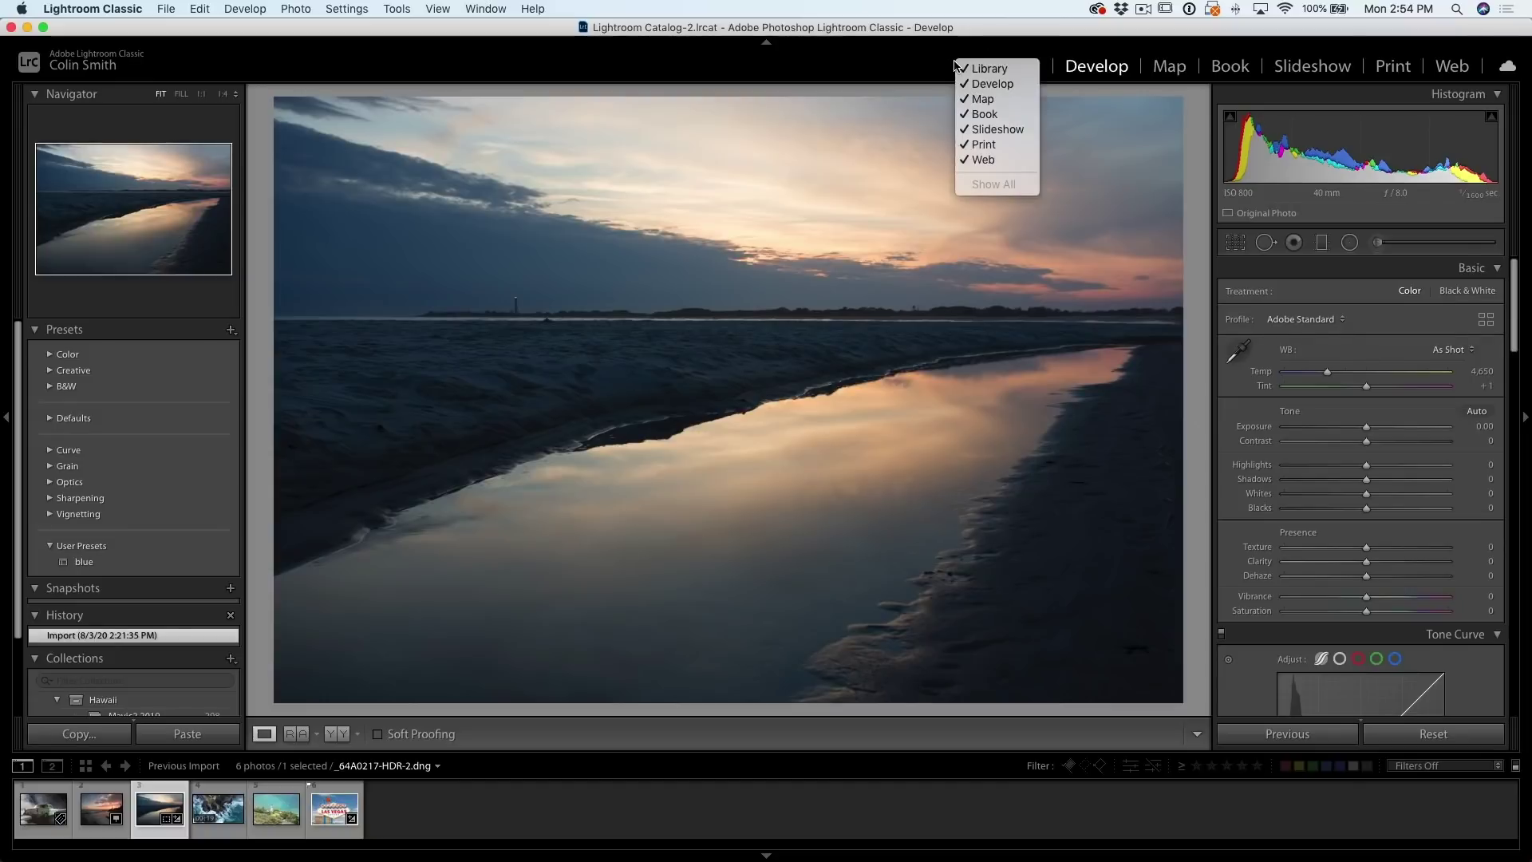
{"action": "left_click", "coordinate": [986, 106]}
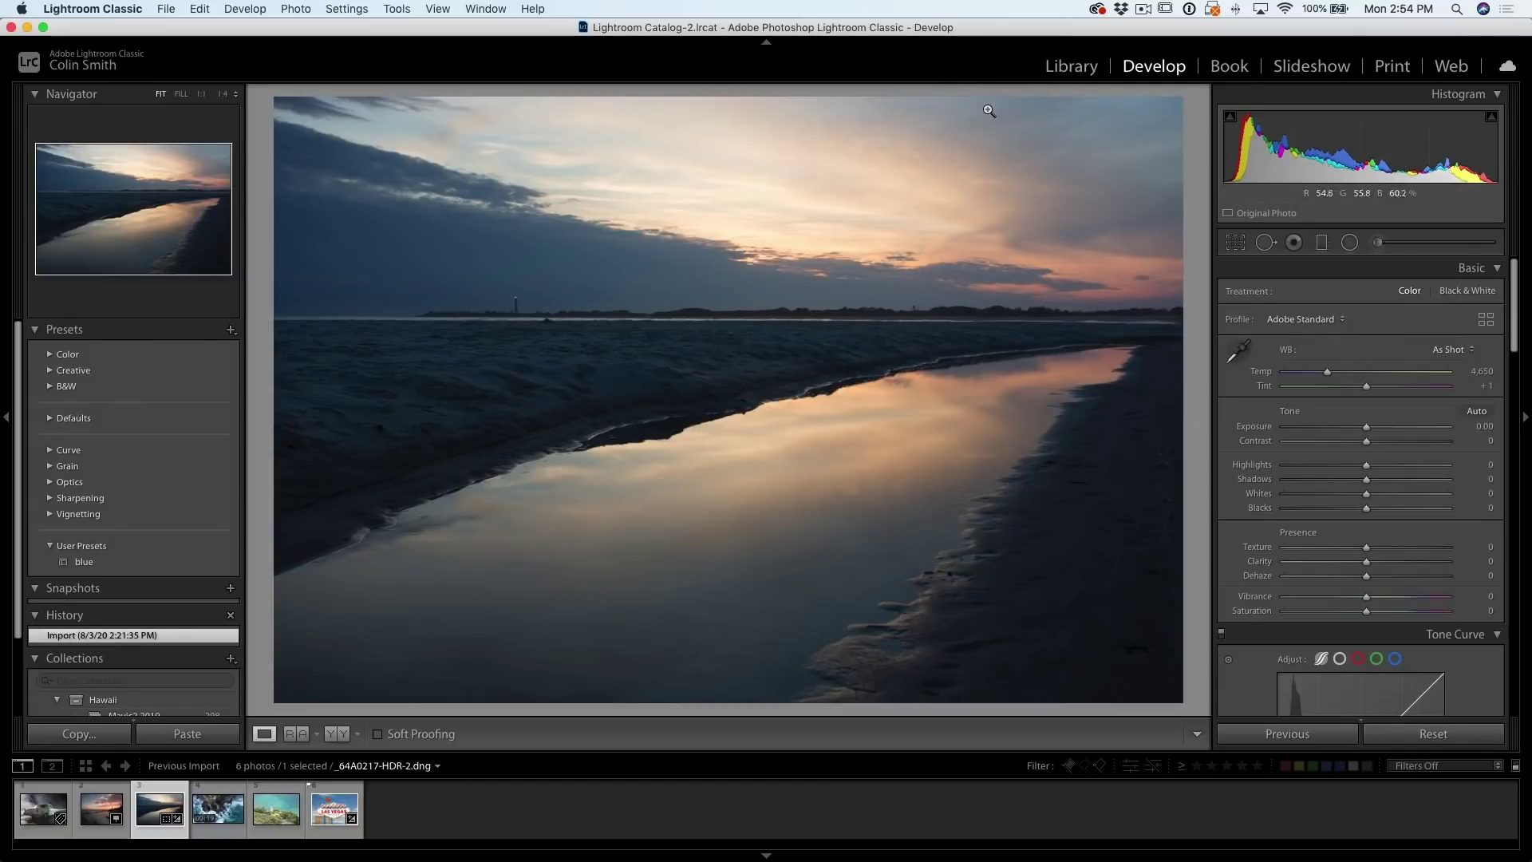
{"action": "right_click", "coordinate": [987, 67]}
{"action": "left_click", "coordinate": [1009, 121]}
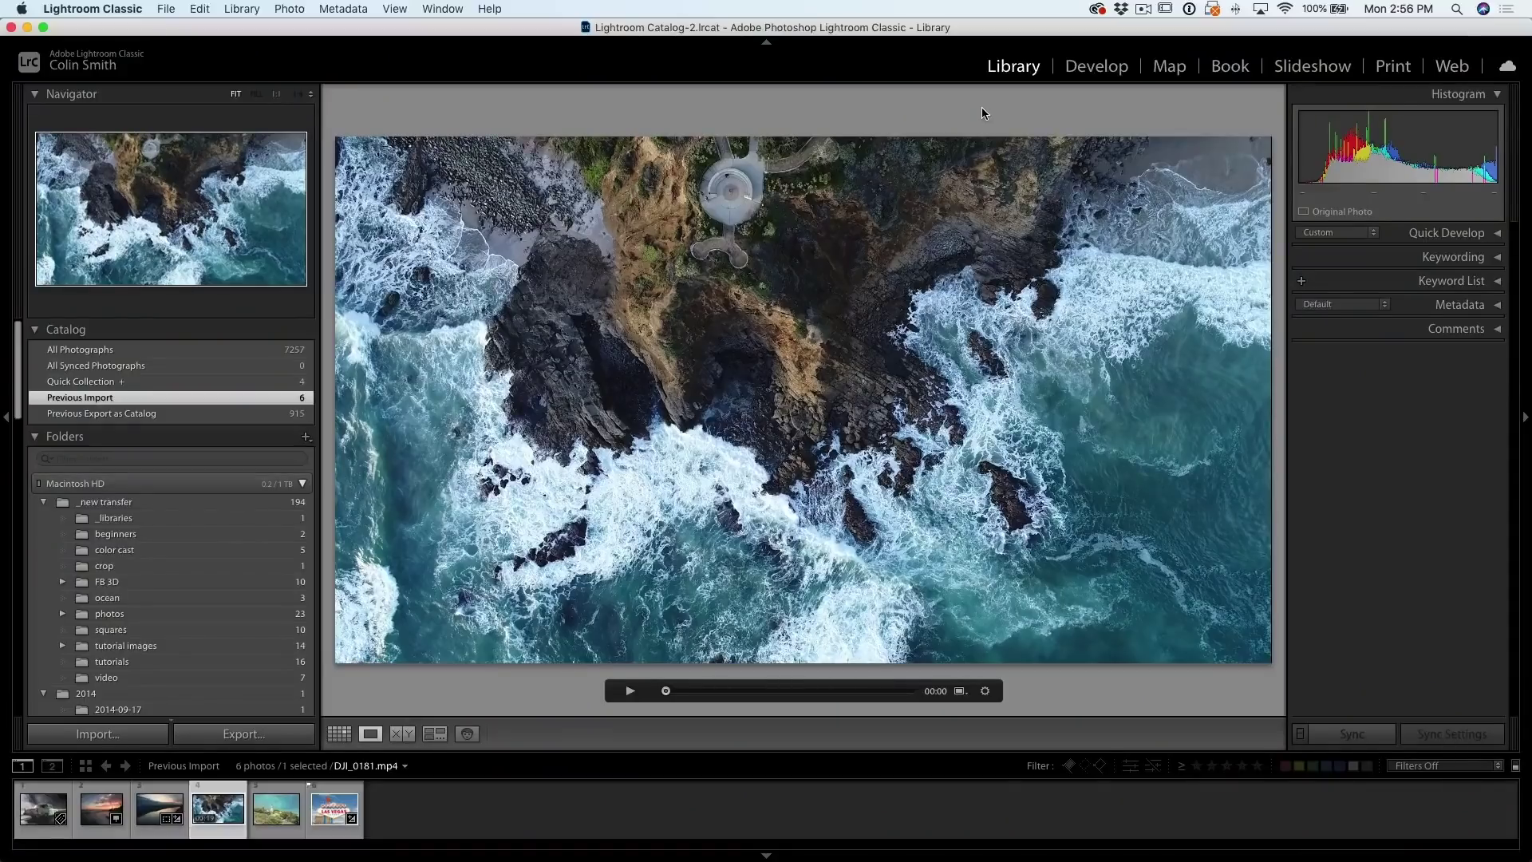
{"action": "key", "text": "space"}
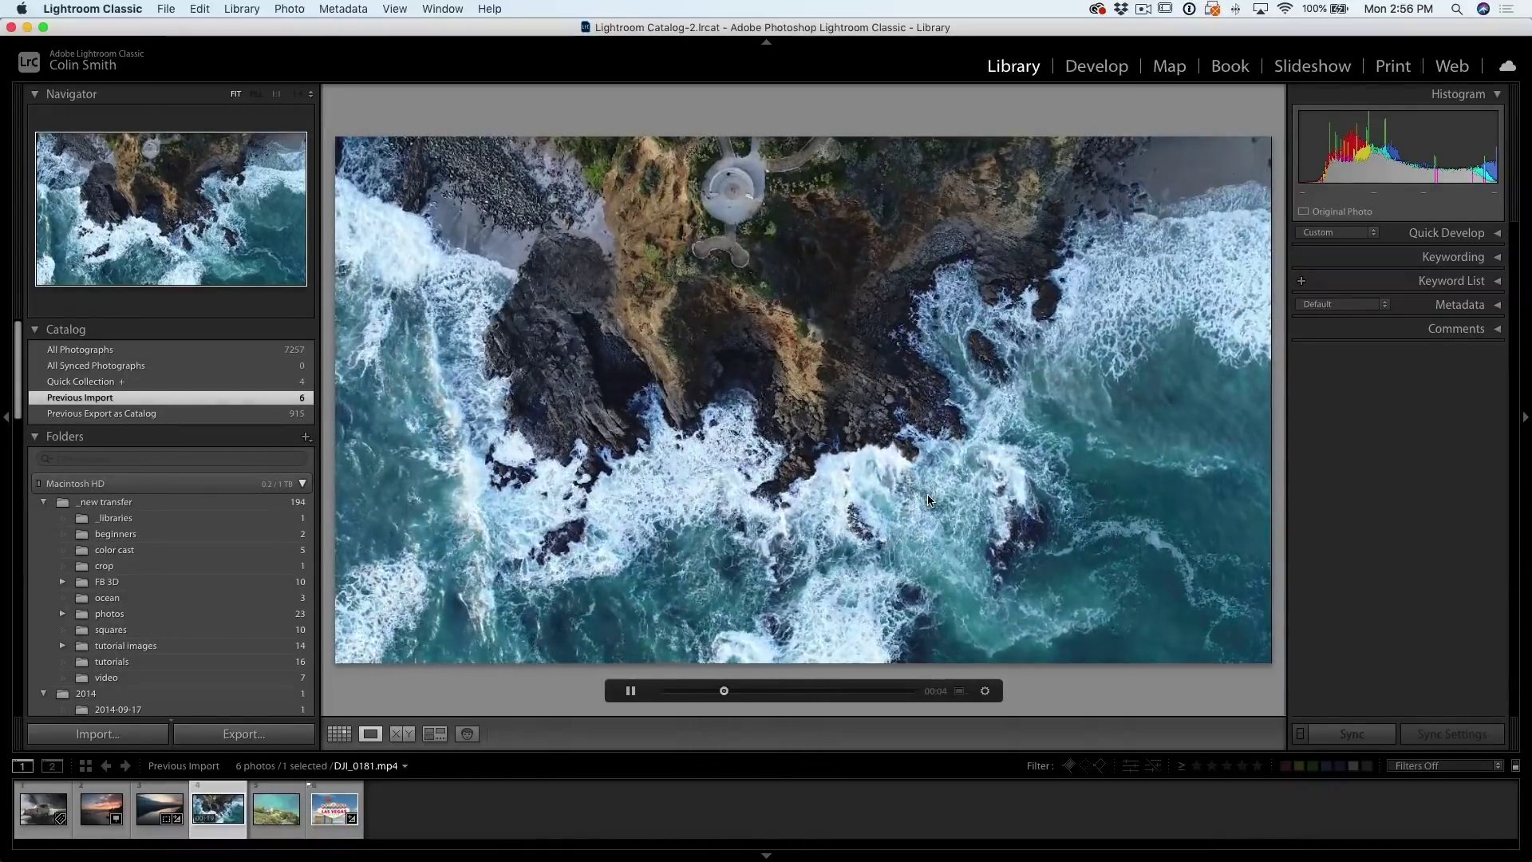
{"action": "key", "text": "space"}
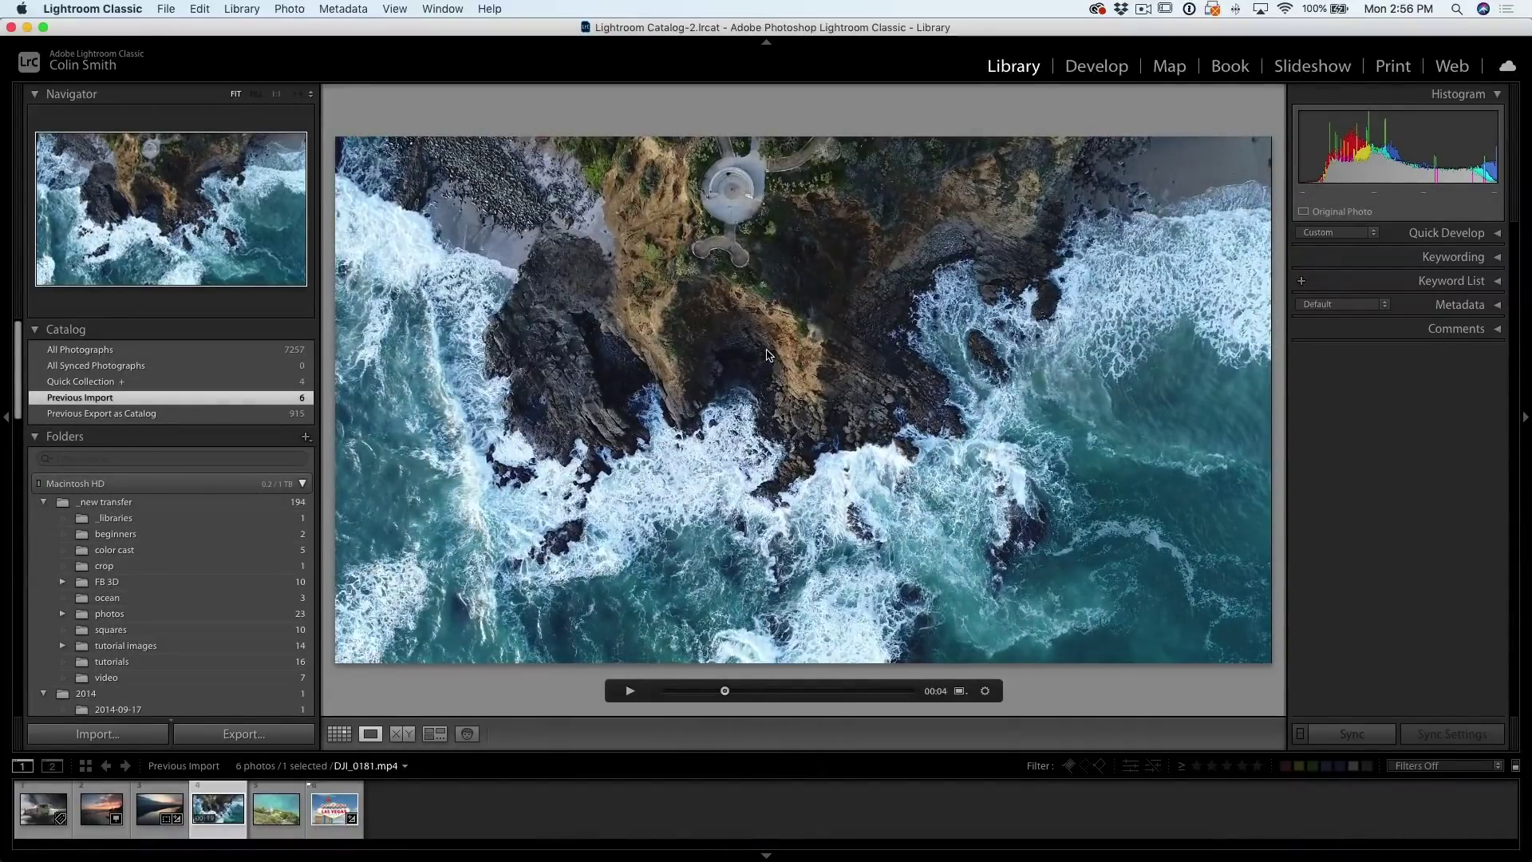
{"action": "left_click", "coordinate": [1098, 68]}
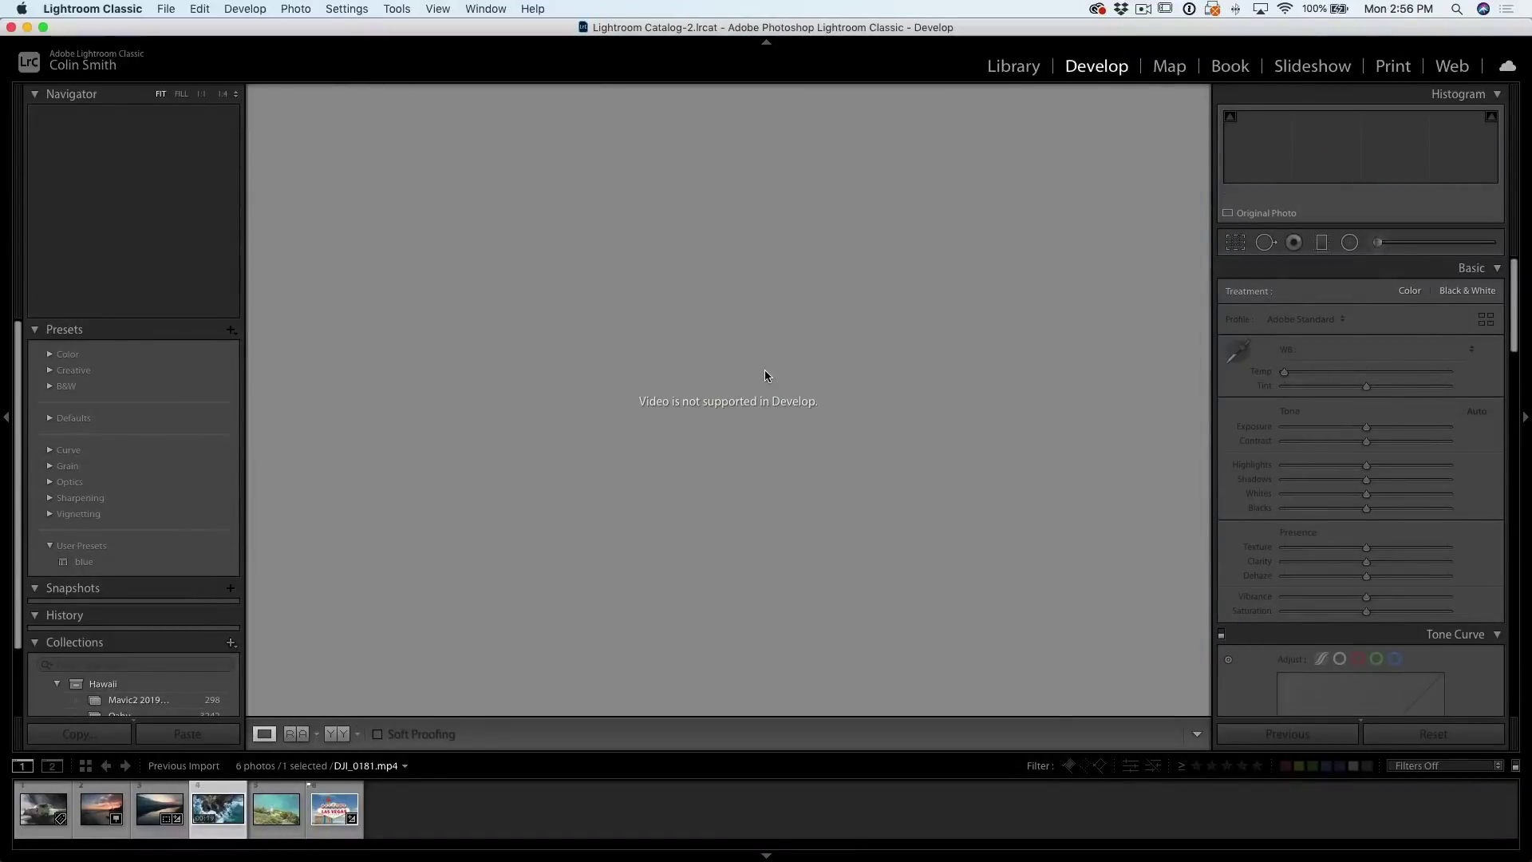
{"action": "left_click", "coordinate": [1019, 71]}
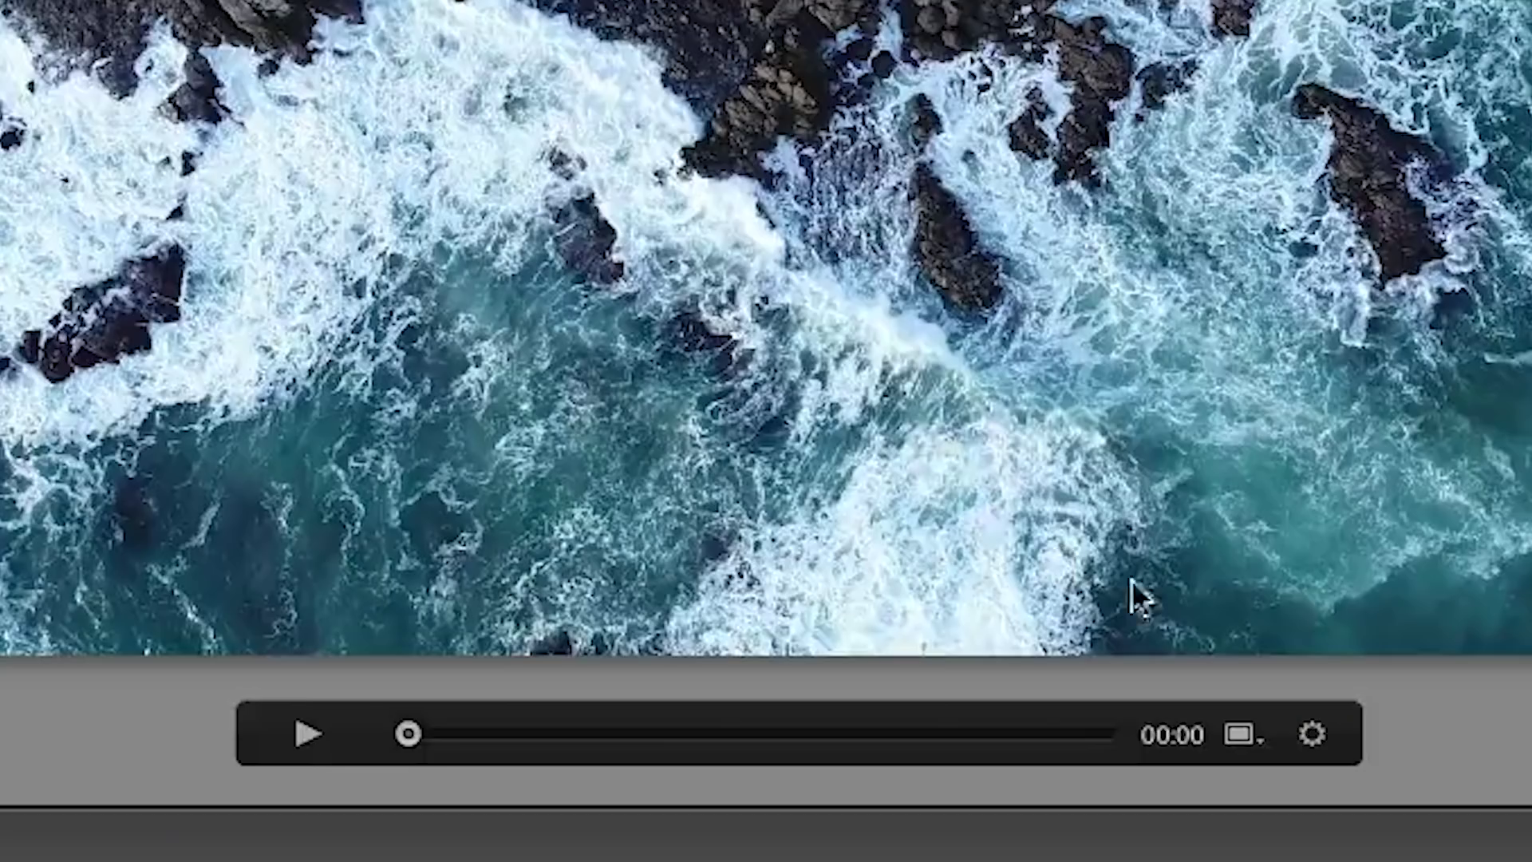
Capture the current drone video frame as a still, then open it in Develop from All Photographs
{"action": "left_click", "coordinate": [986, 691]}
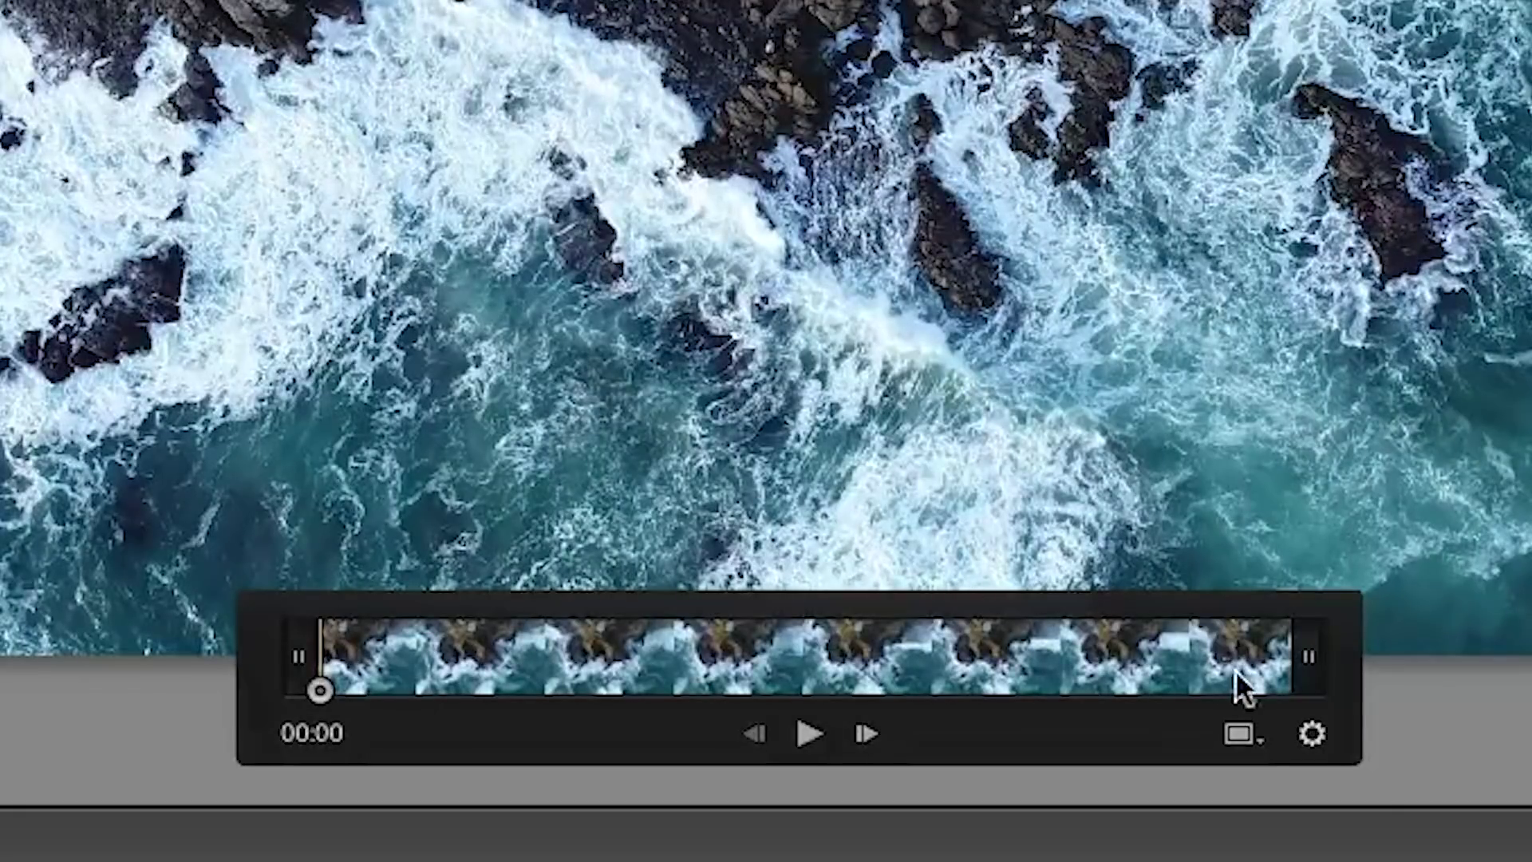
{"action": "left_click", "coordinate": [1238, 730]}
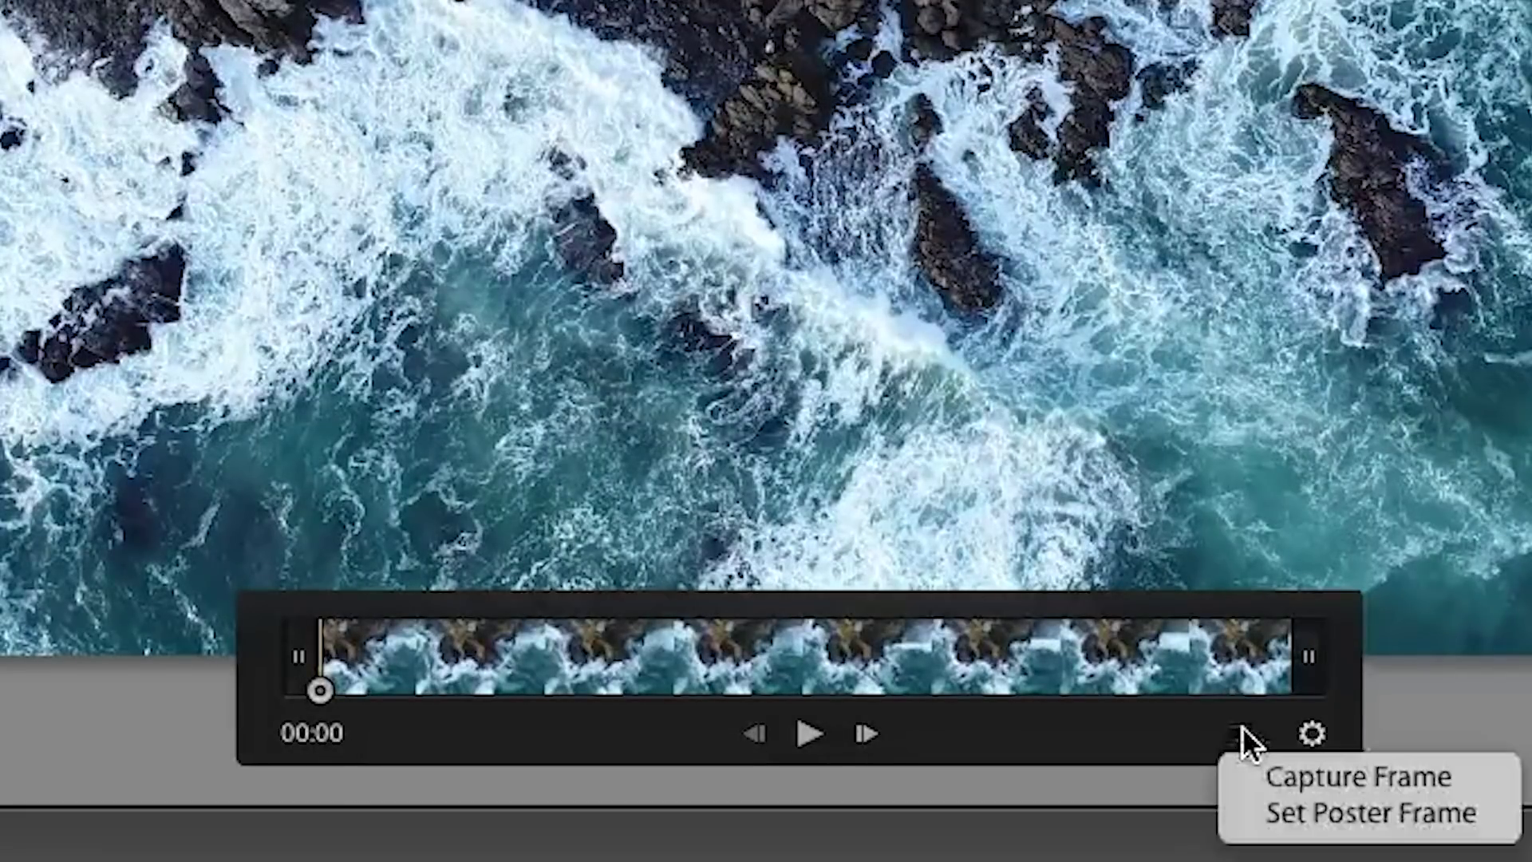
{"action": "left_click", "coordinate": [1276, 762]}
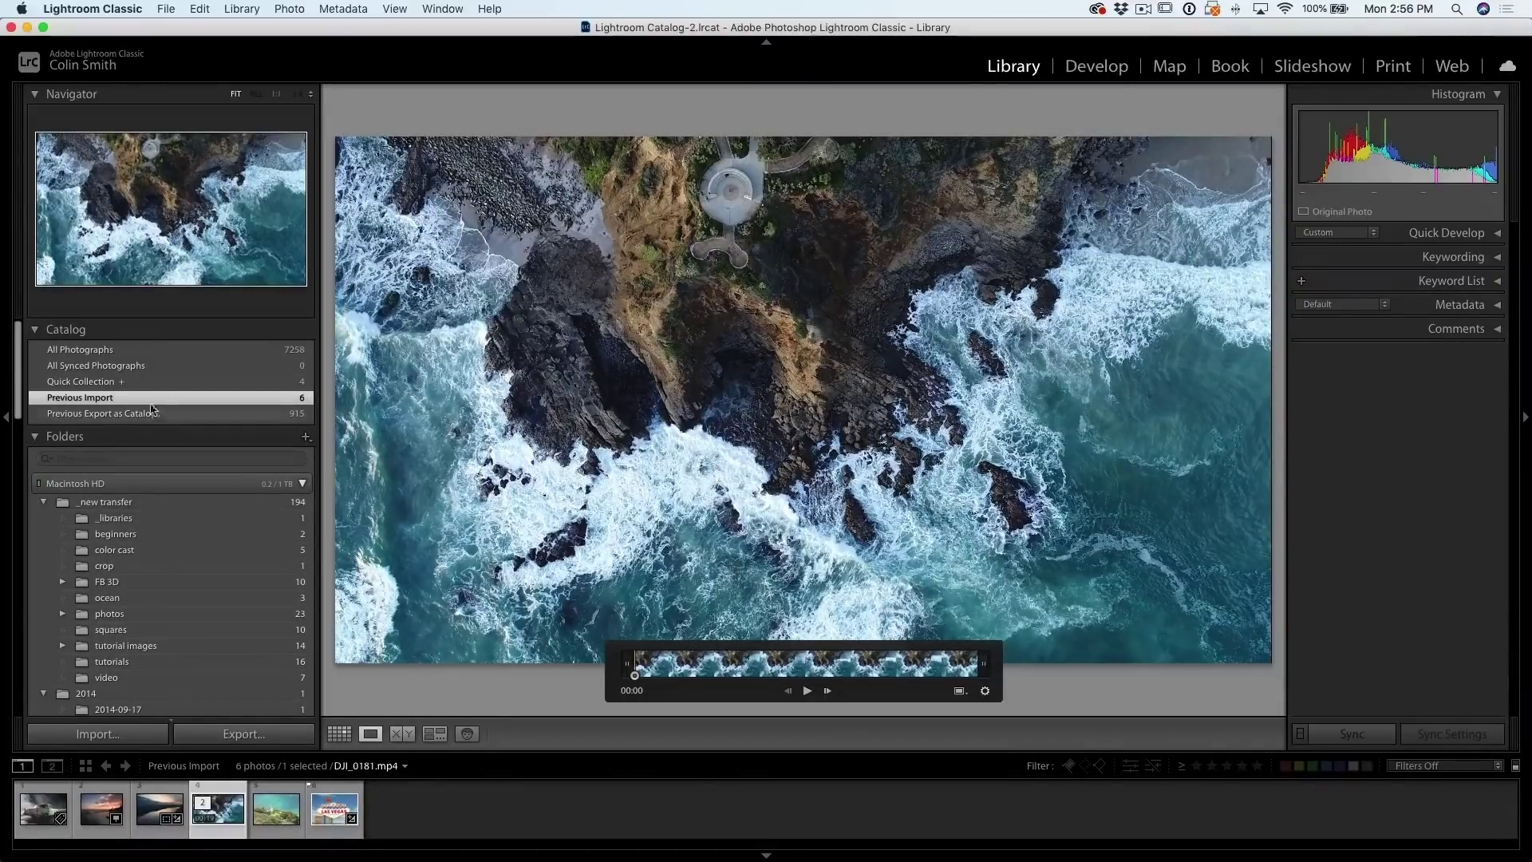
{"action": "left_click", "coordinate": [80, 350]}
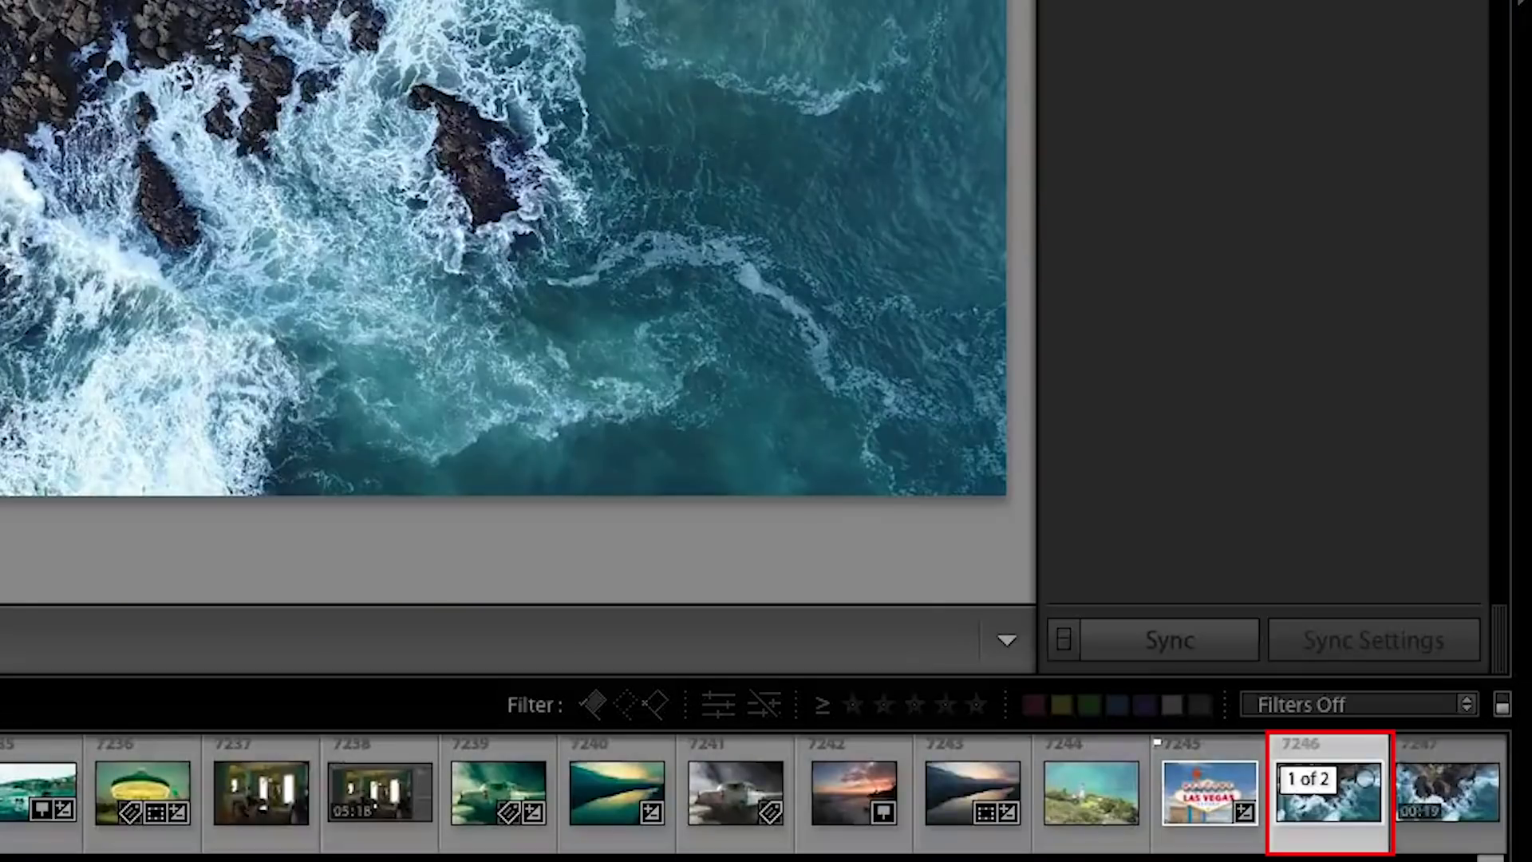
{"action": "left_click", "coordinate": [1097, 65]}
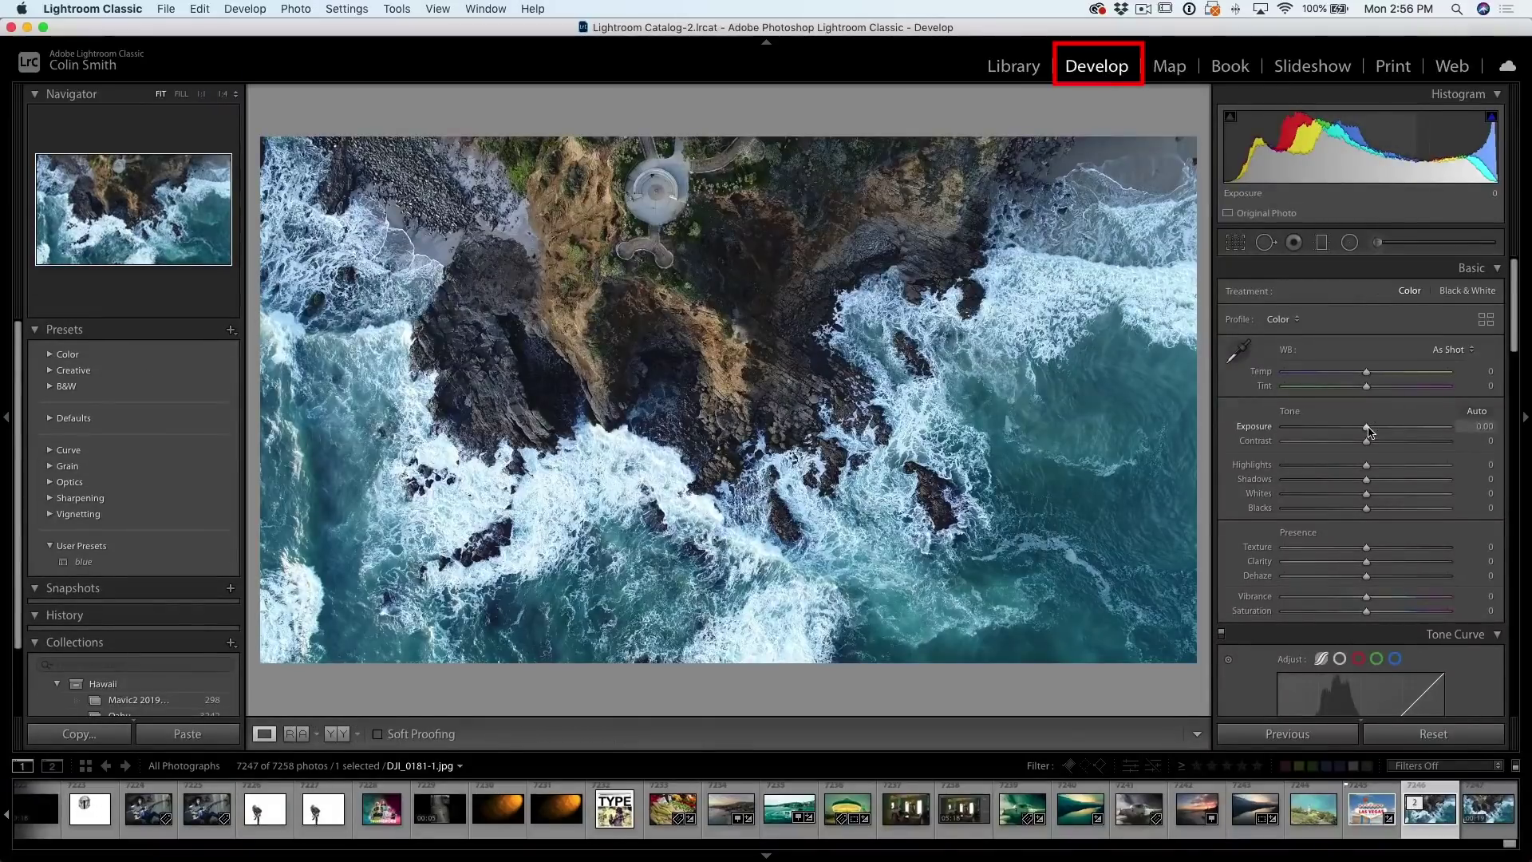
Lower highlights, lift shadows, warm the colour, add texture and vibrance, and reduce saturation
{"action": "left_click_drag", "start_coordinate": [1366, 465], "coordinate": [1404, 479]}
{"action": "left_click_drag", "start_coordinate": [1366, 372], "coordinate": [1371, 372]}
{"action": "left_click_drag", "start_coordinate": [1366, 547], "coordinate": [1357, 610]}
{"action": "left_click_drag", "start_coordinate": [1366, 493], "coordinate": [1355, 507]}
Split-tone with highlight hue 66, saturation 22, shadow hue 163, balance toward highlights
{"action": "scroll", "coordinate": [1337, 474], "scroll_direction": "down", "scroll_amount": 10}
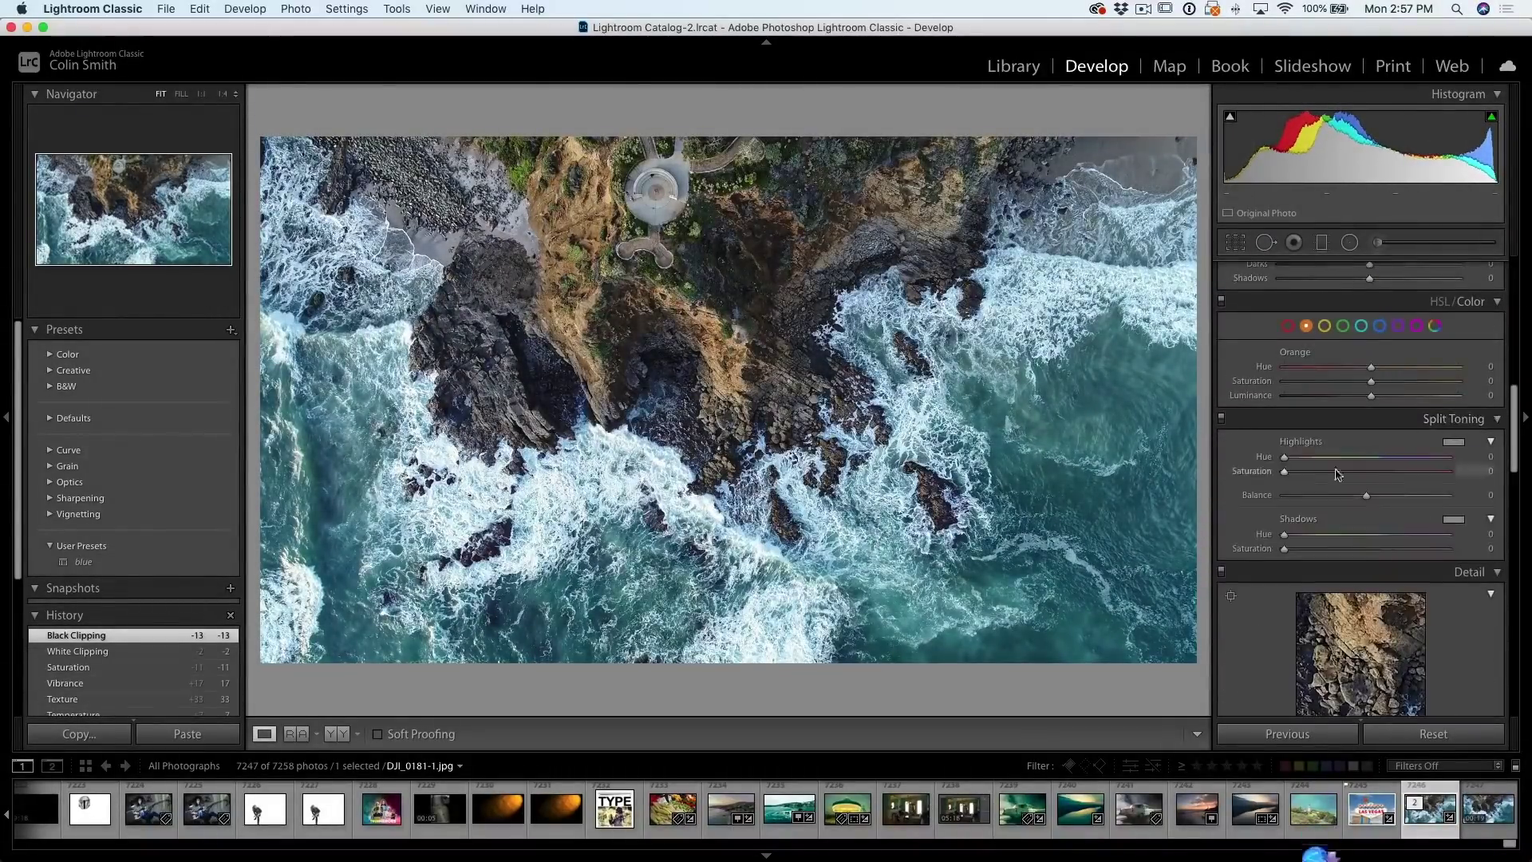
{"action": "left_click_drag", "start_coordinate": [1284, 457], "coordinate": [1320, 456]}
{"action": "mouse_move", "coordinate": [1284, 534]}
{"action": "left_mouse_down"}
{"action": "mouse_move", "coordinate": [1358, 534]}
{"action": "mouse_move", "coordinate": [1299, 548]}
{"action": "left_mouse_up"}
{"action": "left_click_drag", "start_coordinate": [1283, 470], "coordinate": [1342, 471]}
{"action": "left_click_drag", "start_coordinate": [1366, 494], "coordinate": [1376, 496]}
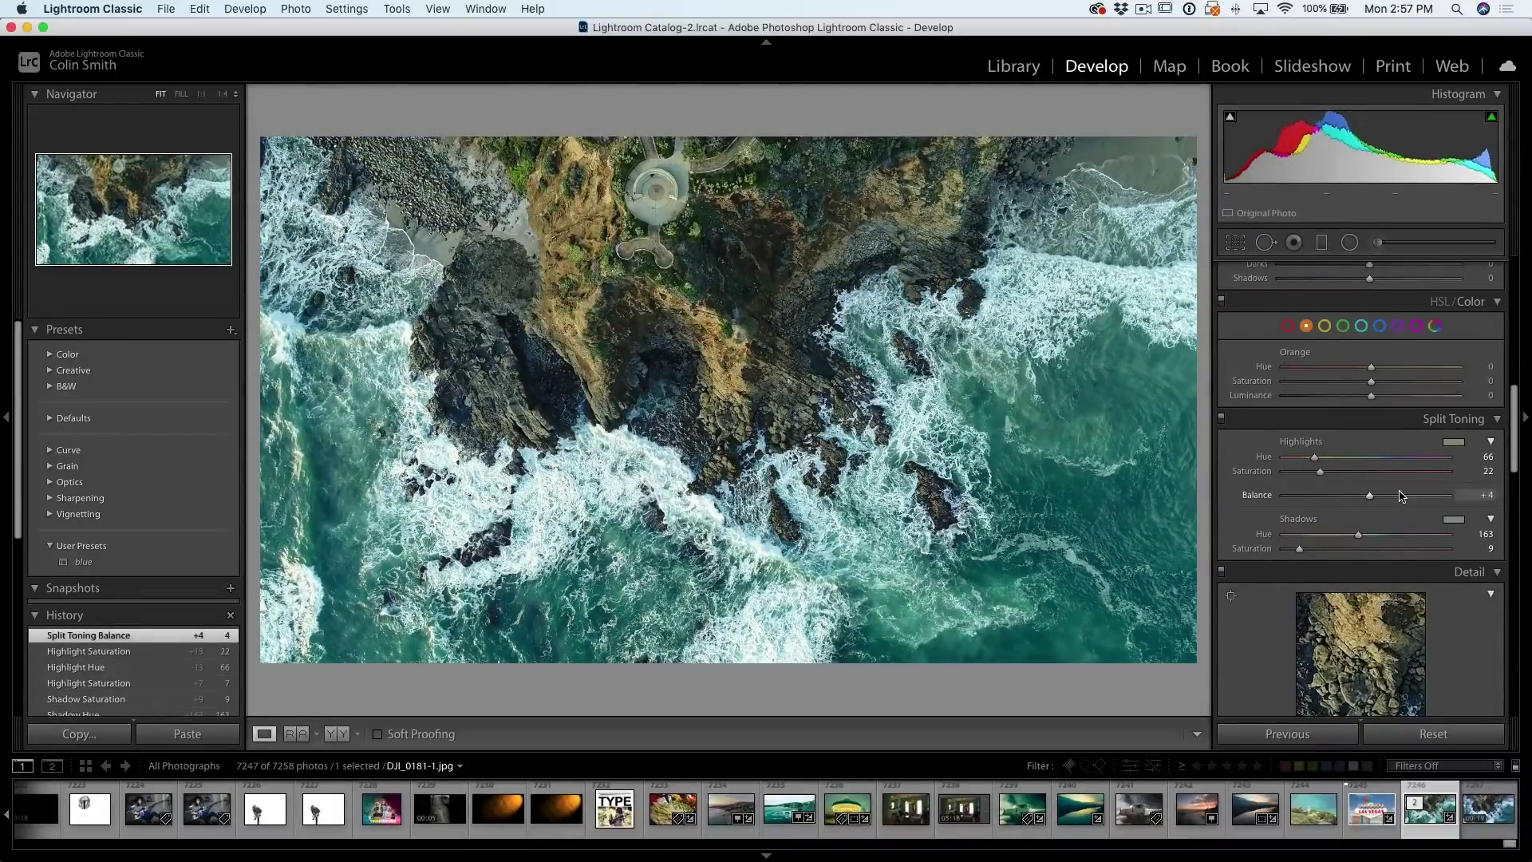
Save these settings as a new develop preset named 'film grade'
{"action": "left_click", "coordinate": [231, 330]}
{"action": "left_click", "coordinate": [257, 344]}
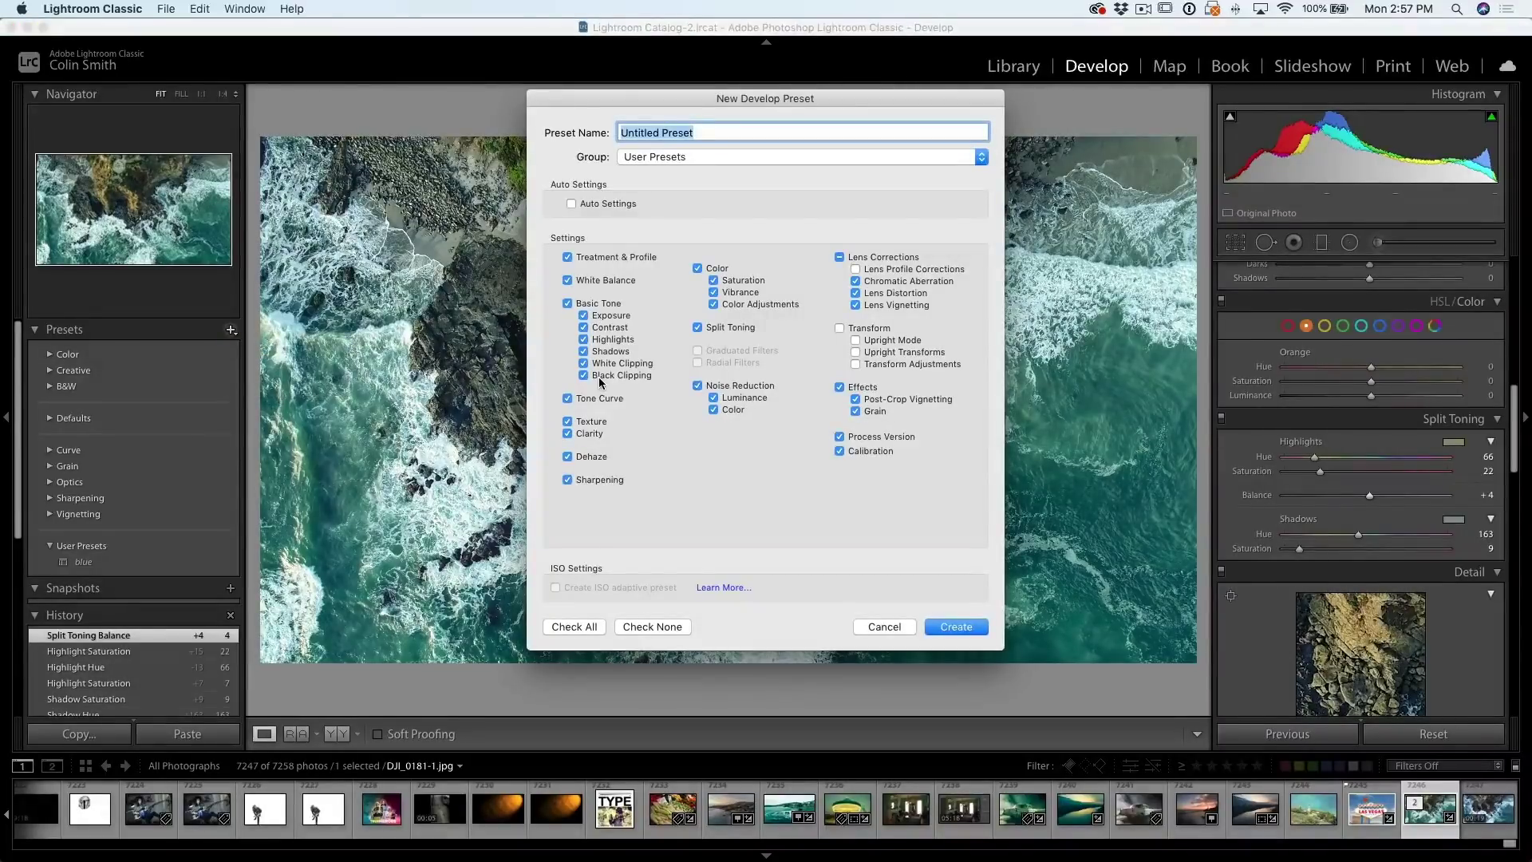
{"action": "type", "text": "film grade"}
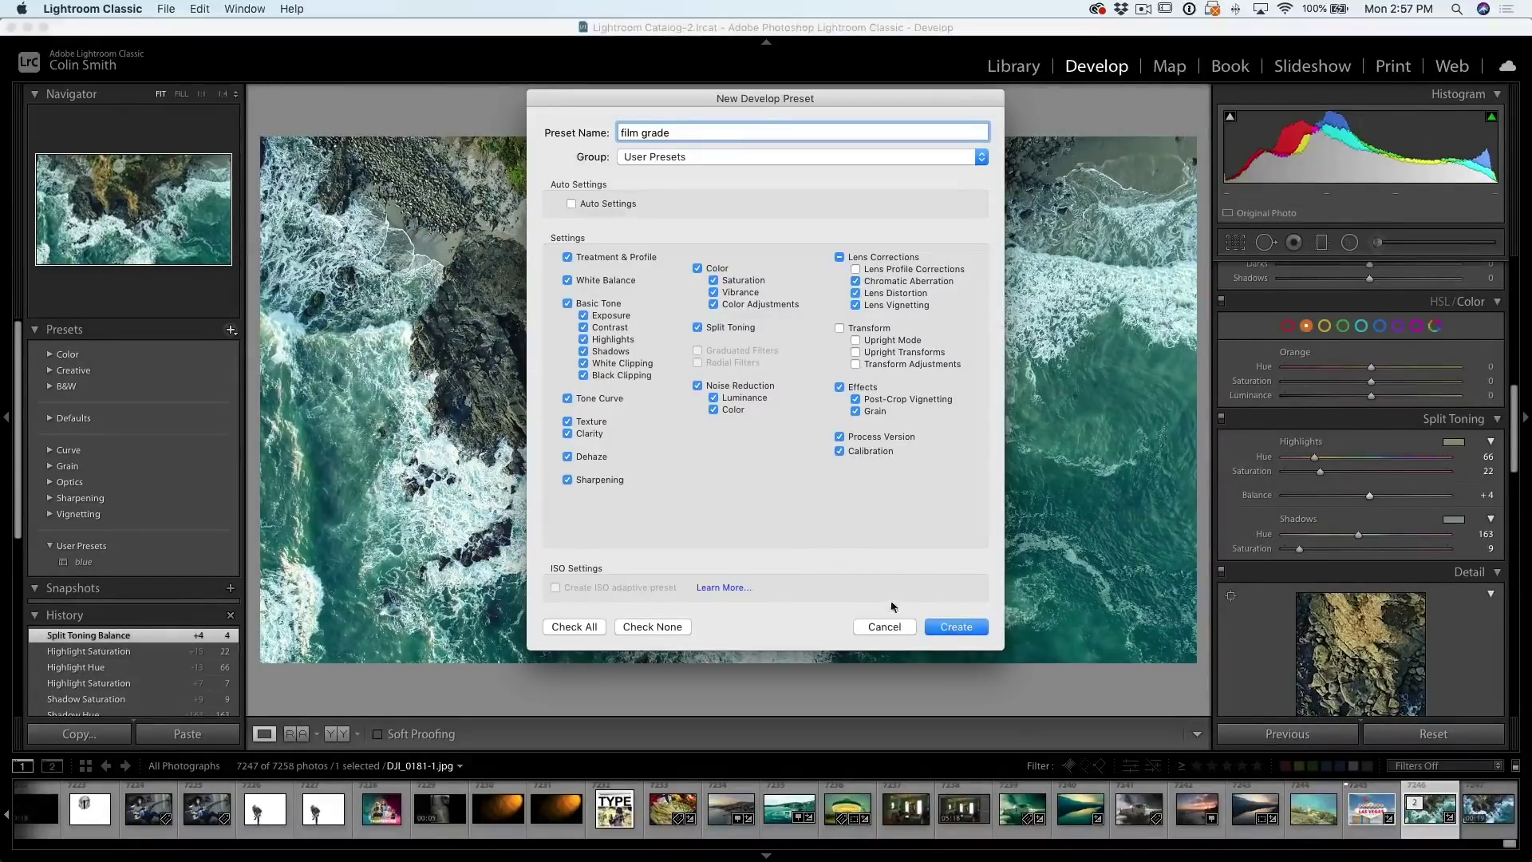
{"action": "left_click", "coordinate": [963, 627]}
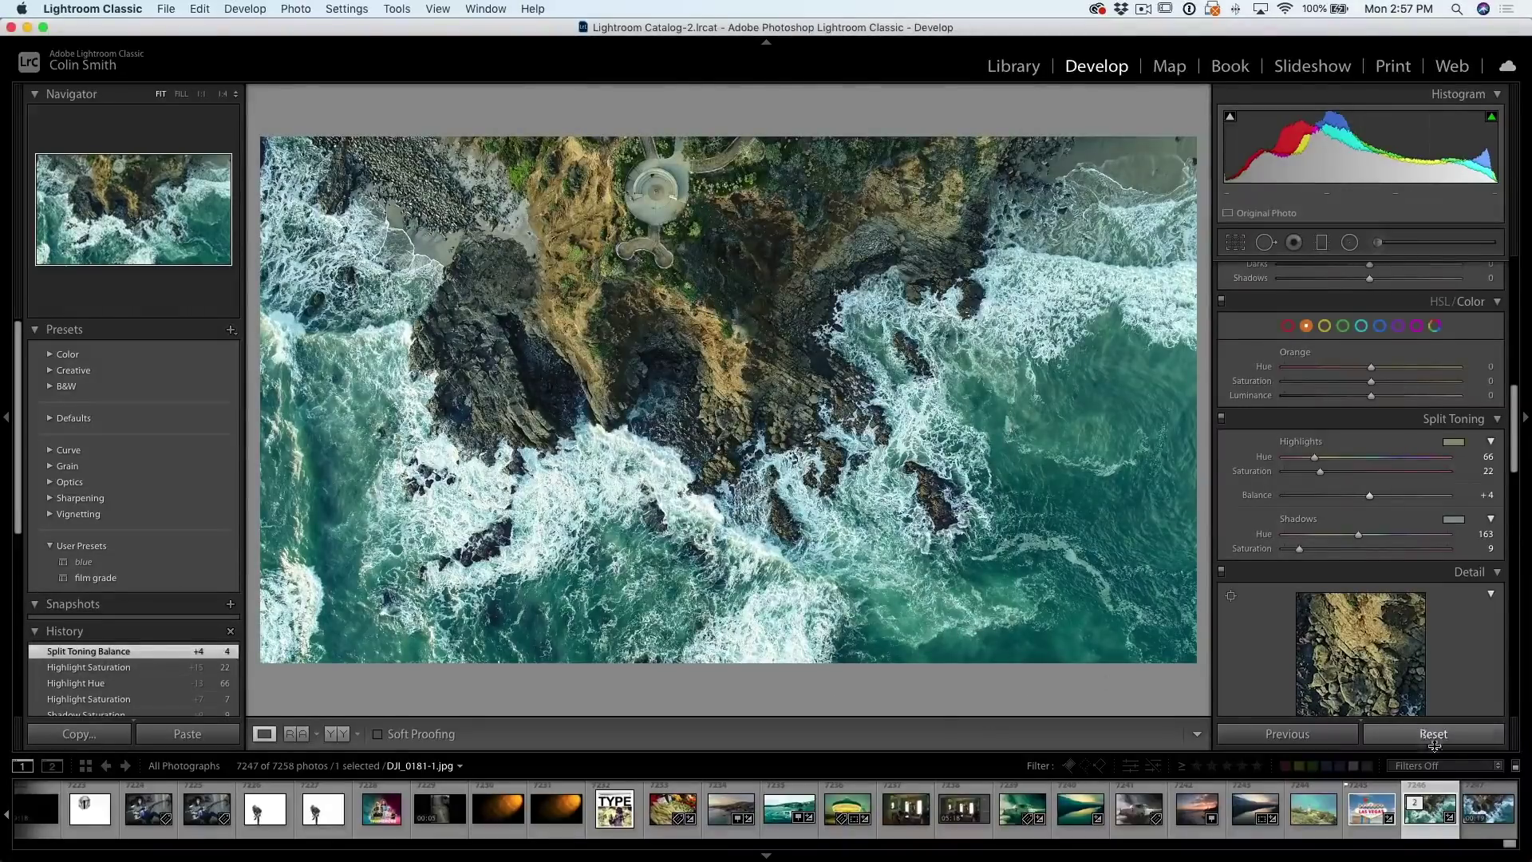
{"action": "left_click", "coordinate": [1489, 810]}
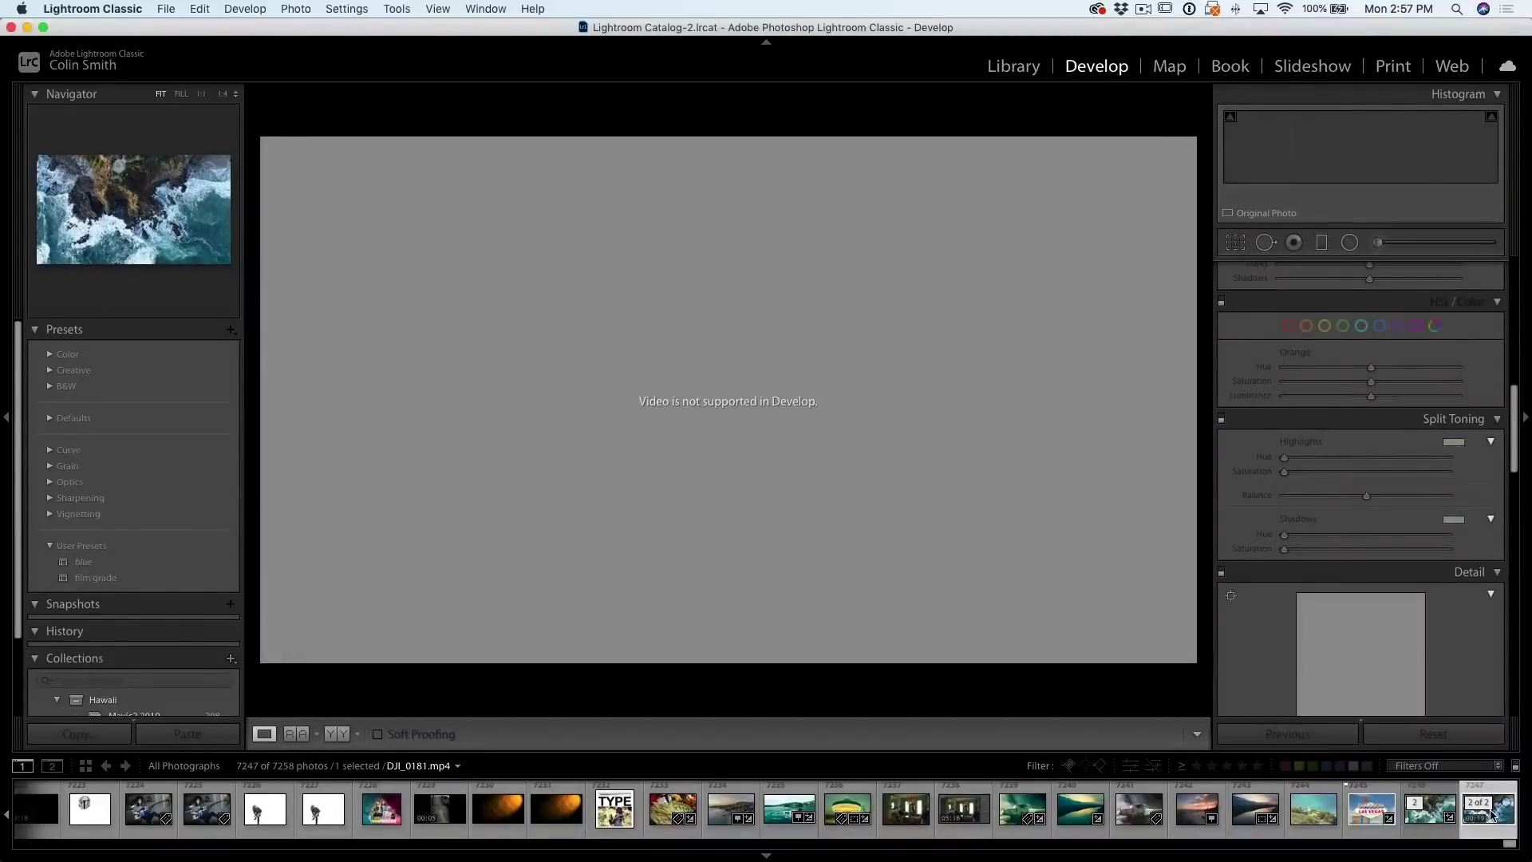
Apply the film grade user preset to DJI_0181.mp4 via Quick Develop, then play and pause it
{"action": "left_click", "coordinate": [1014, 66]}
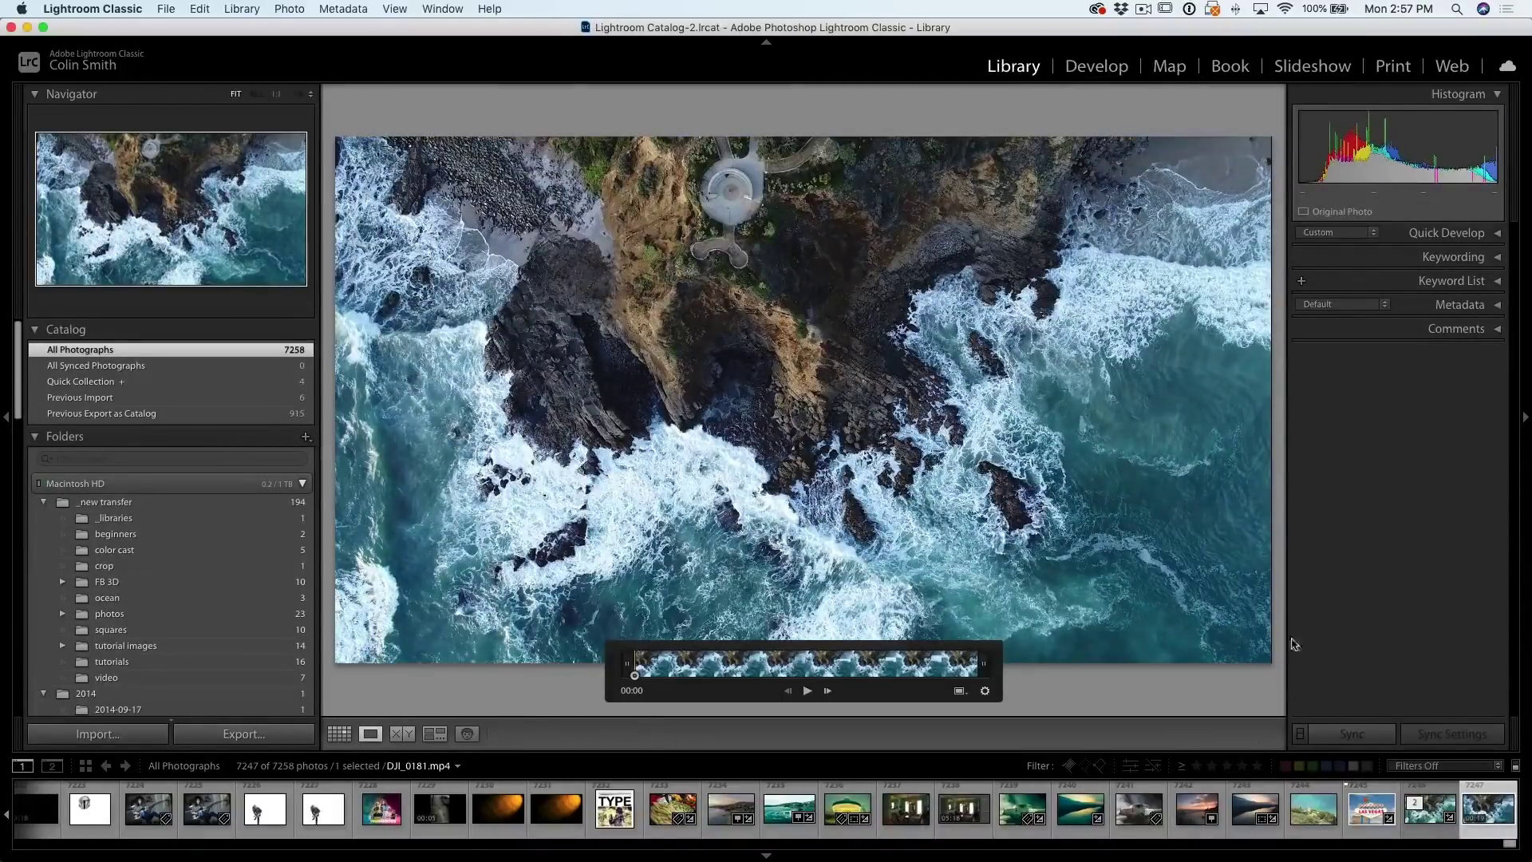
{"action": "left_click", "coordinate": [1372, 232]}
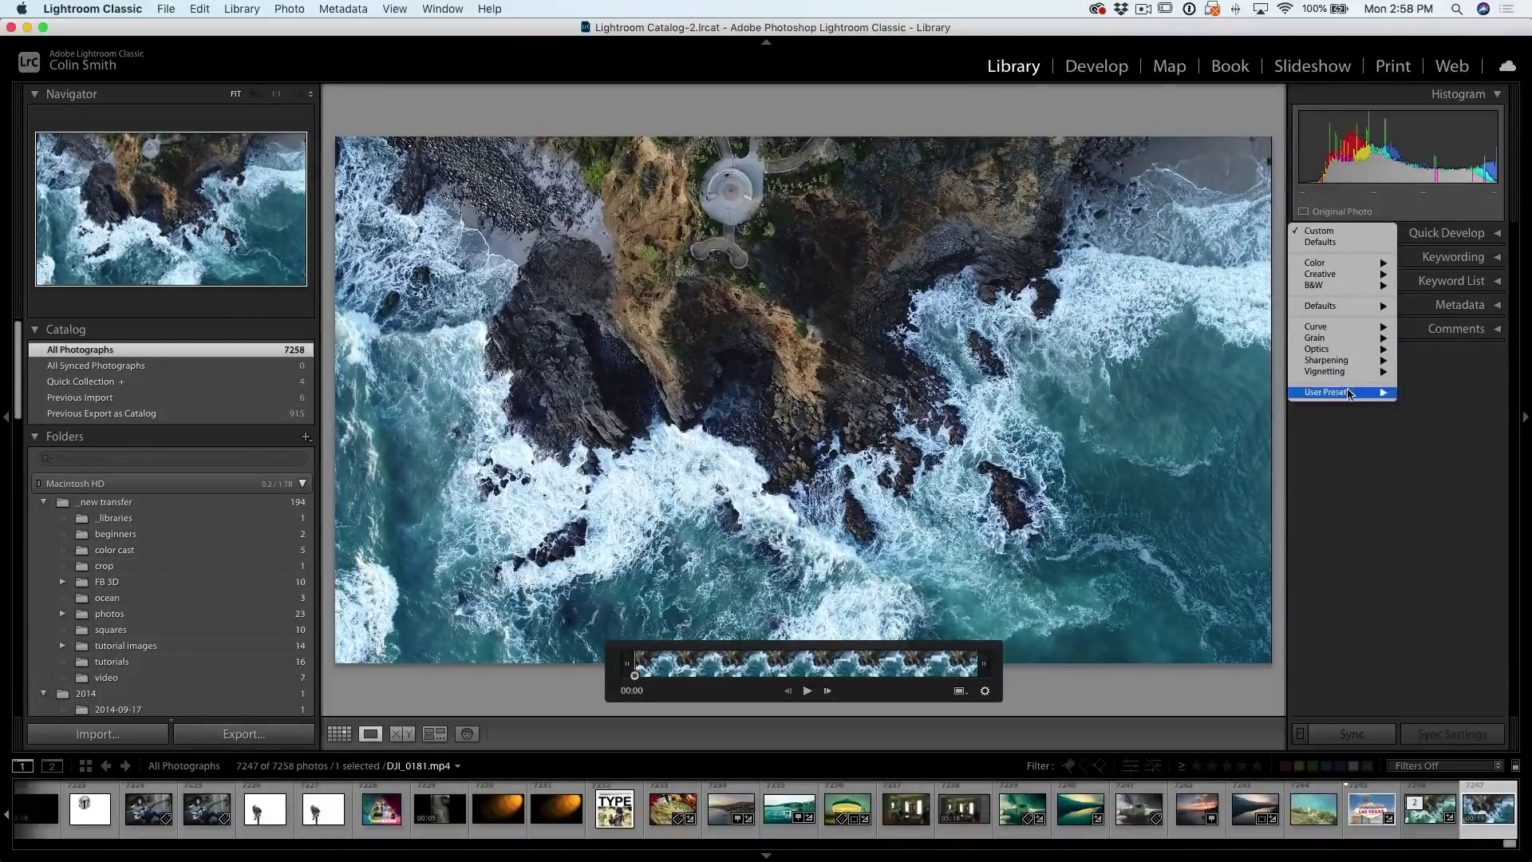
{"action": "mouse_move", "coordinate": [1383, 391]}
{"action": "left_click", "coordinate": [1433, 403]}
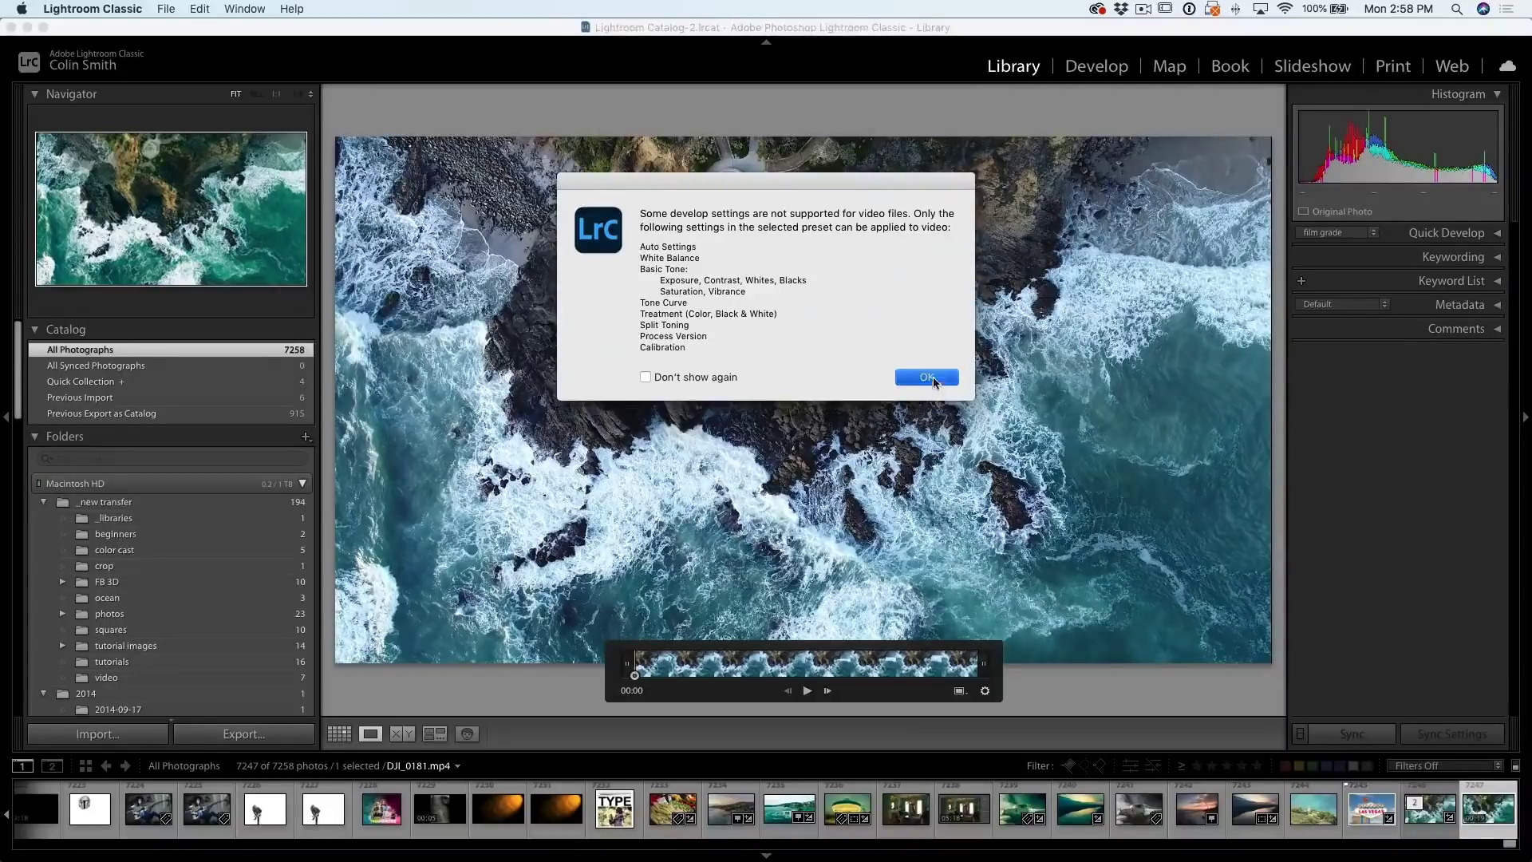
{"action": "left_click", "coordinate": [935, 378]}
{"action": "key", "text": "space"}
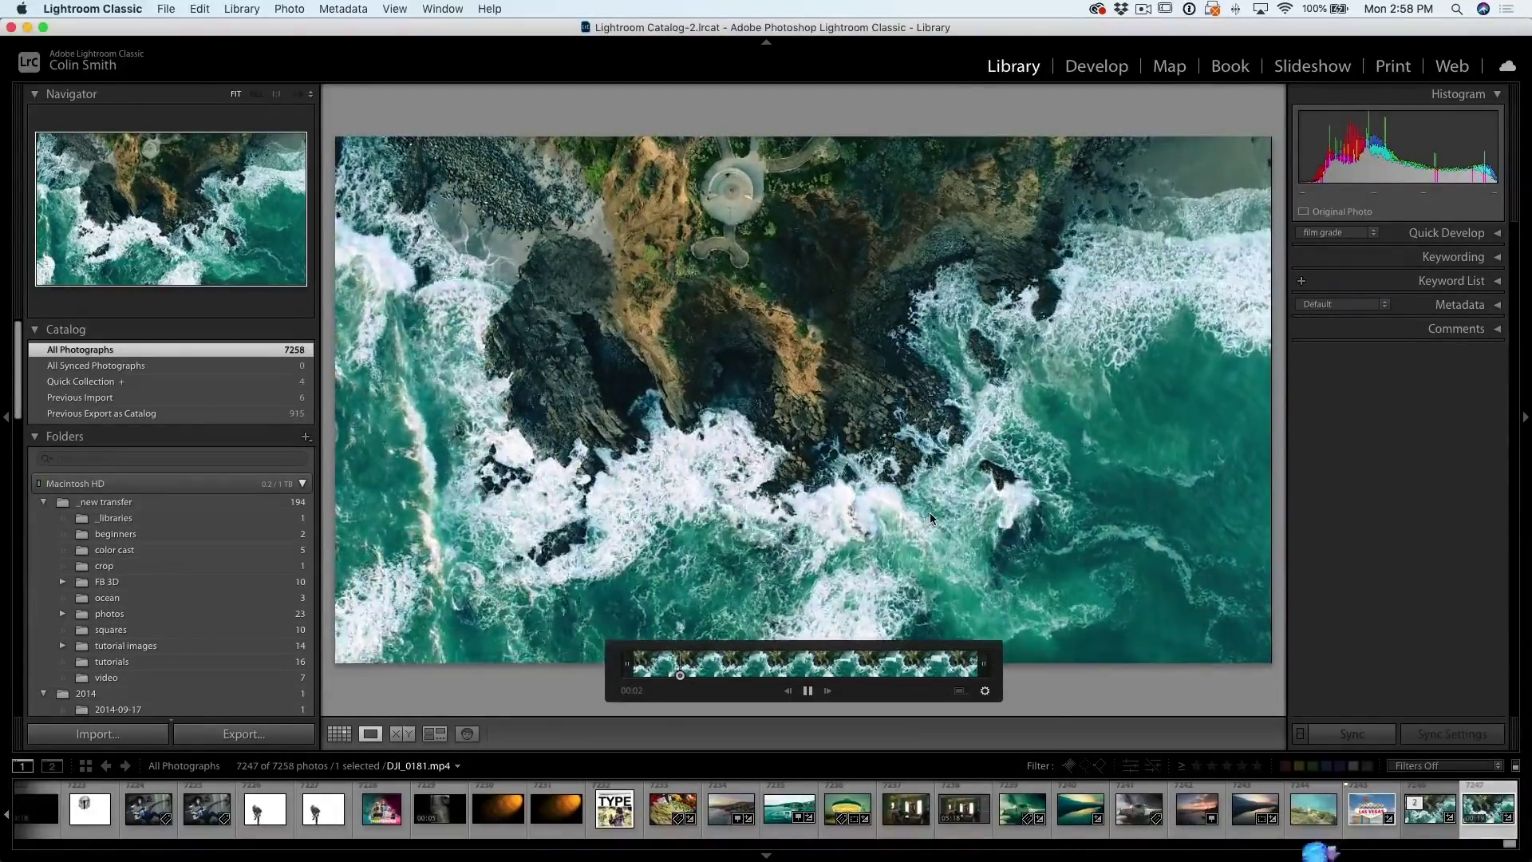
{"action": "key", "text": "space"}
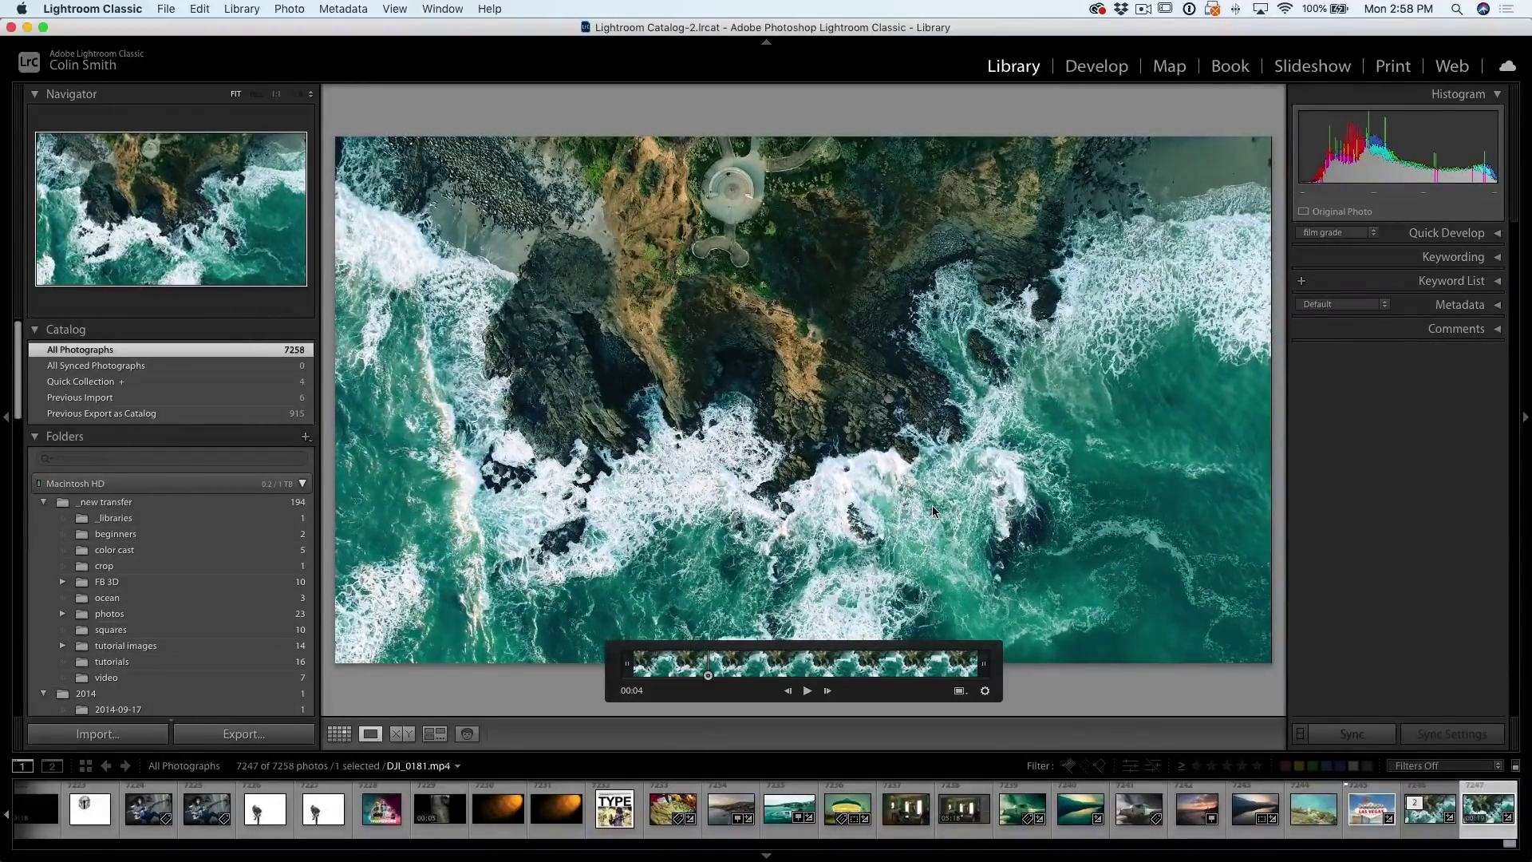
Start a slideshow with Stroke Border turned off and the Crop To Fill template applied
{"action": "left_click", "coordinate": [1308, 70]}
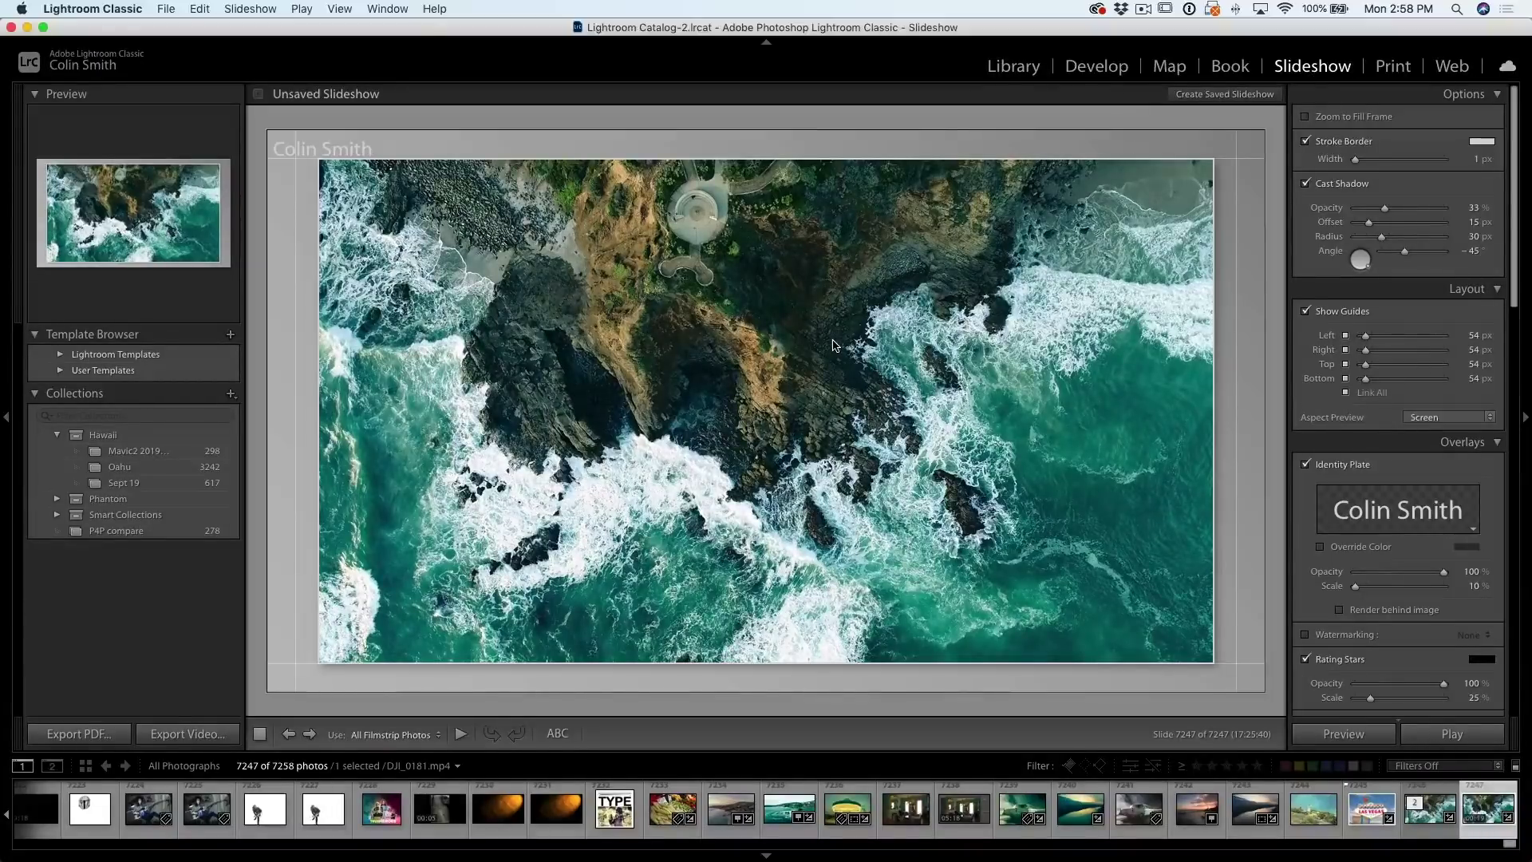
{"action": "left_click", "coordinate": [1307, 142]}
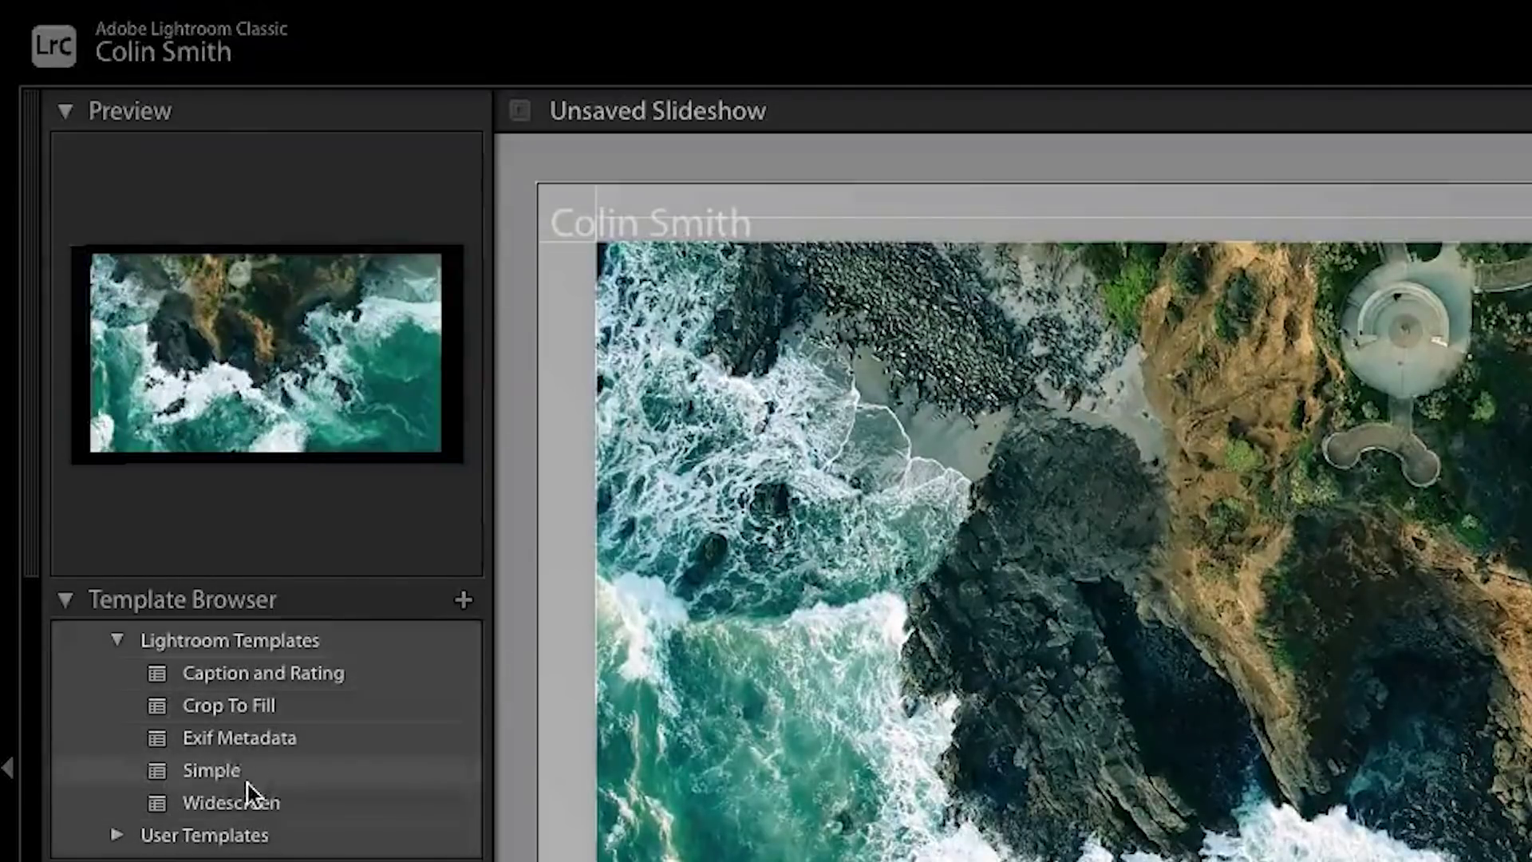
{"action": "left_click", "coordinate": [246, 706]}
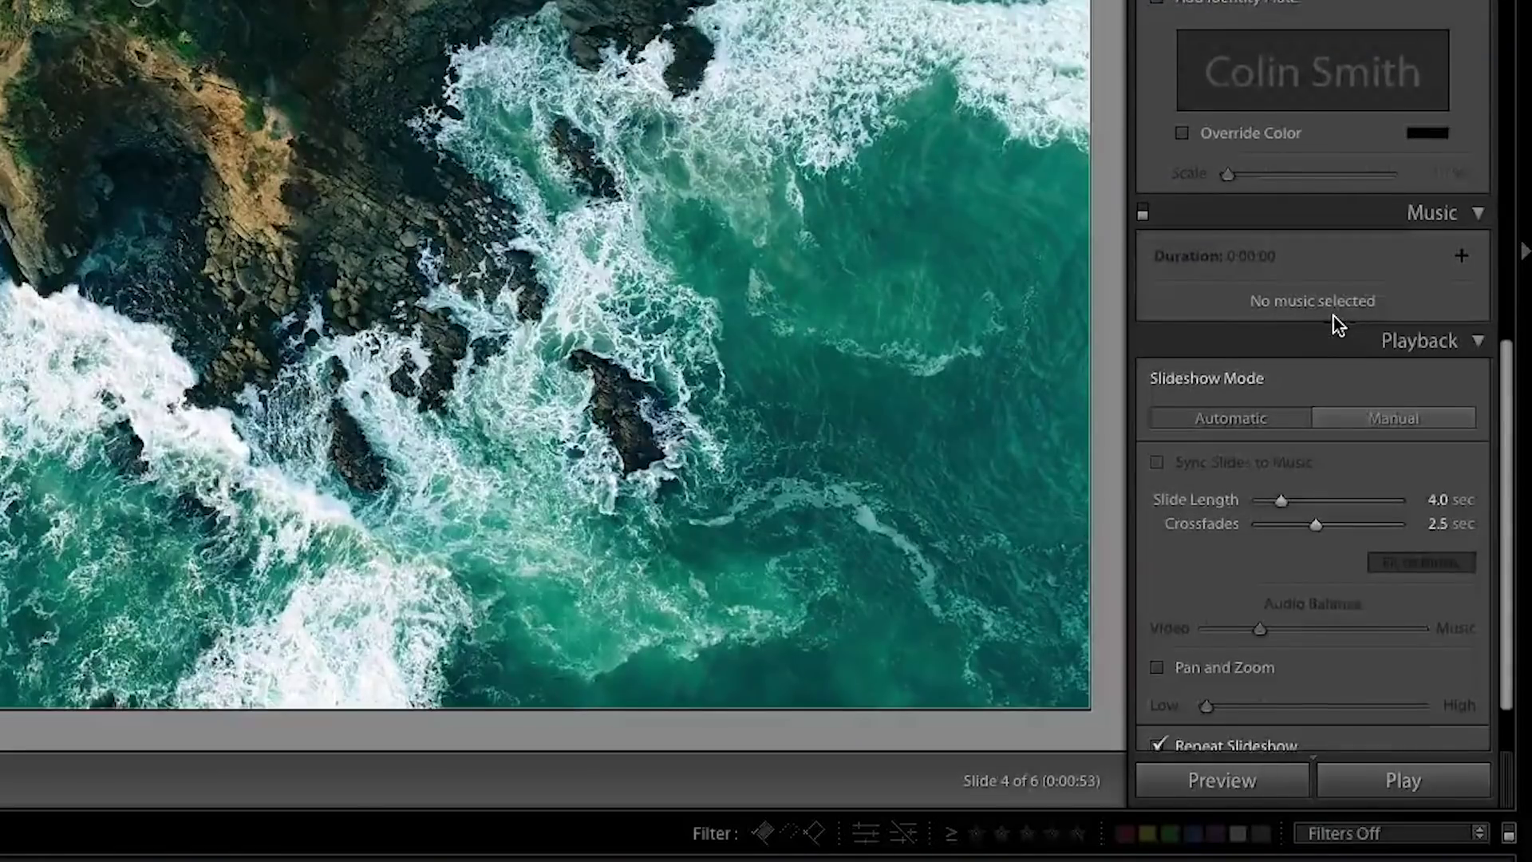
Enable Music and add the 2:42 mp3 track 'ES_Sleeping In My Head (Instrumental)' as the soundtrack
{"action": "scroll", "coordinate": [1334, 316], "scroll_direction": "down", "scroll_amount": 1}
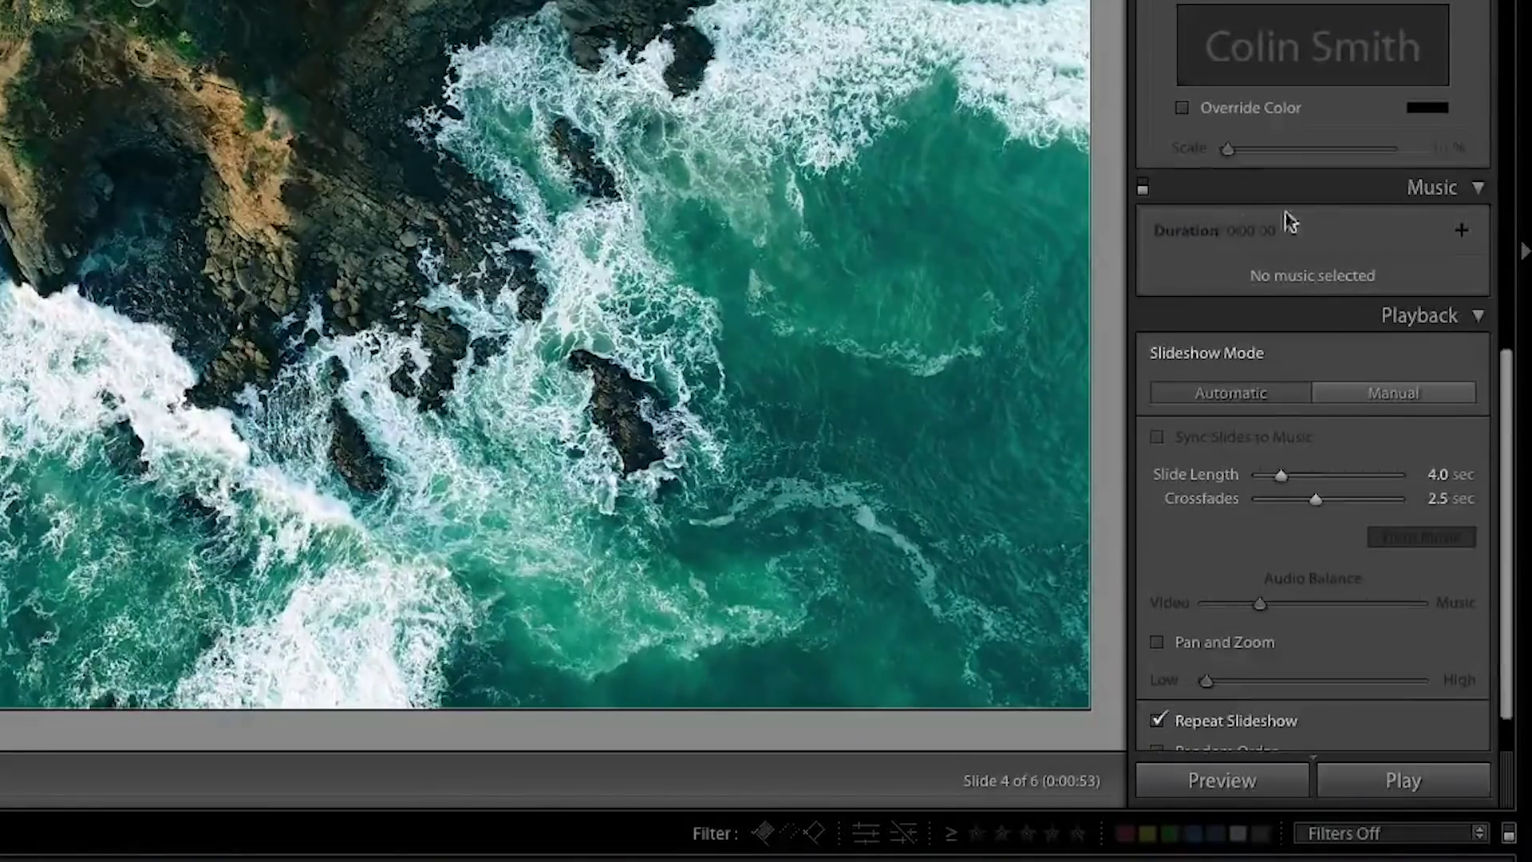
{"action": "left_click", "coordinate": [1143, 189]}
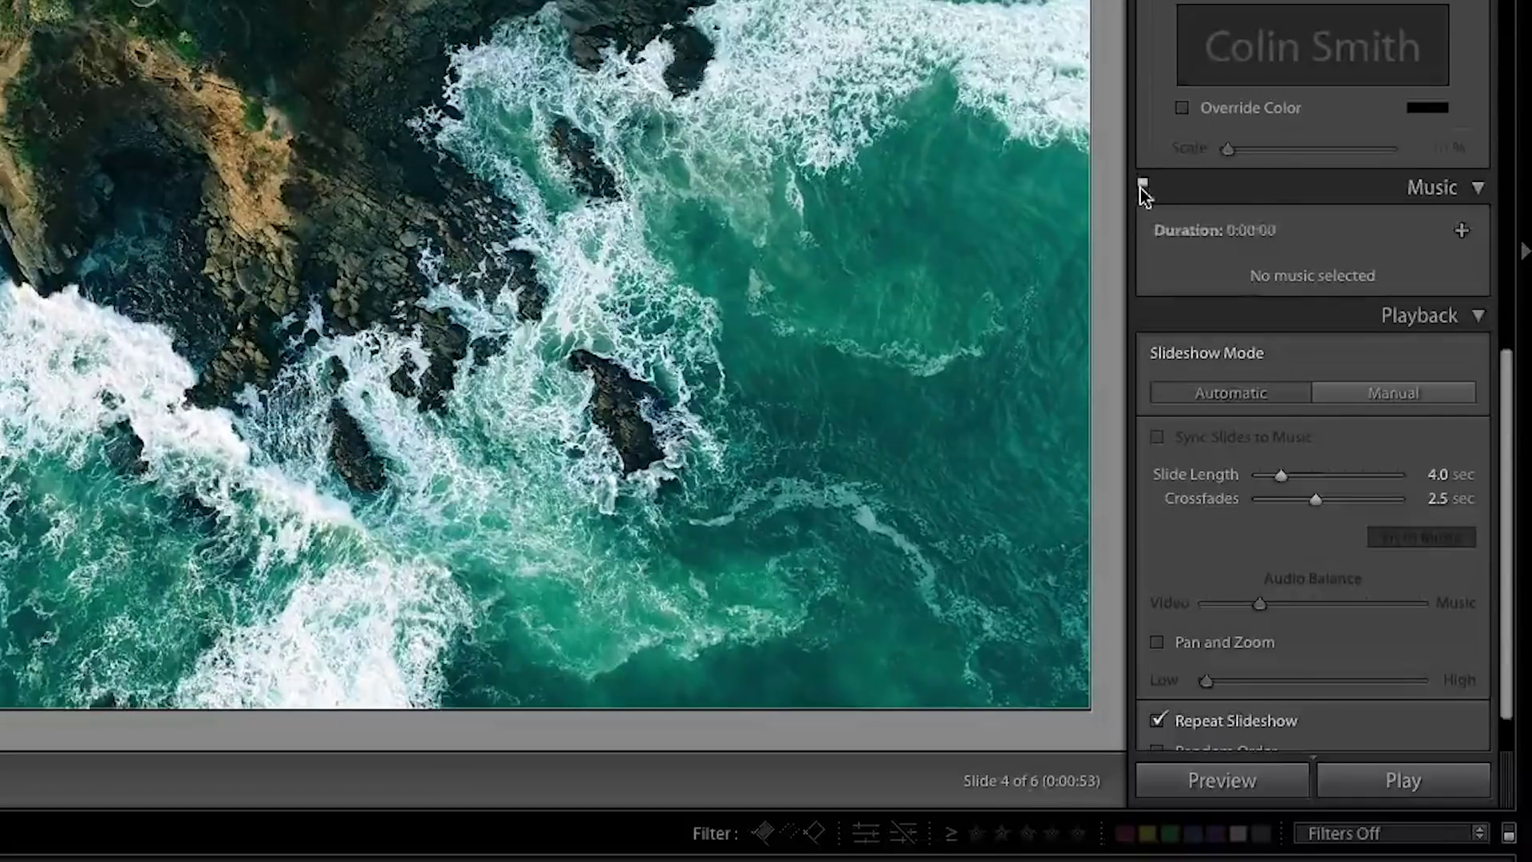
{"action": "left_click", "coordinate": [1462, 232]}
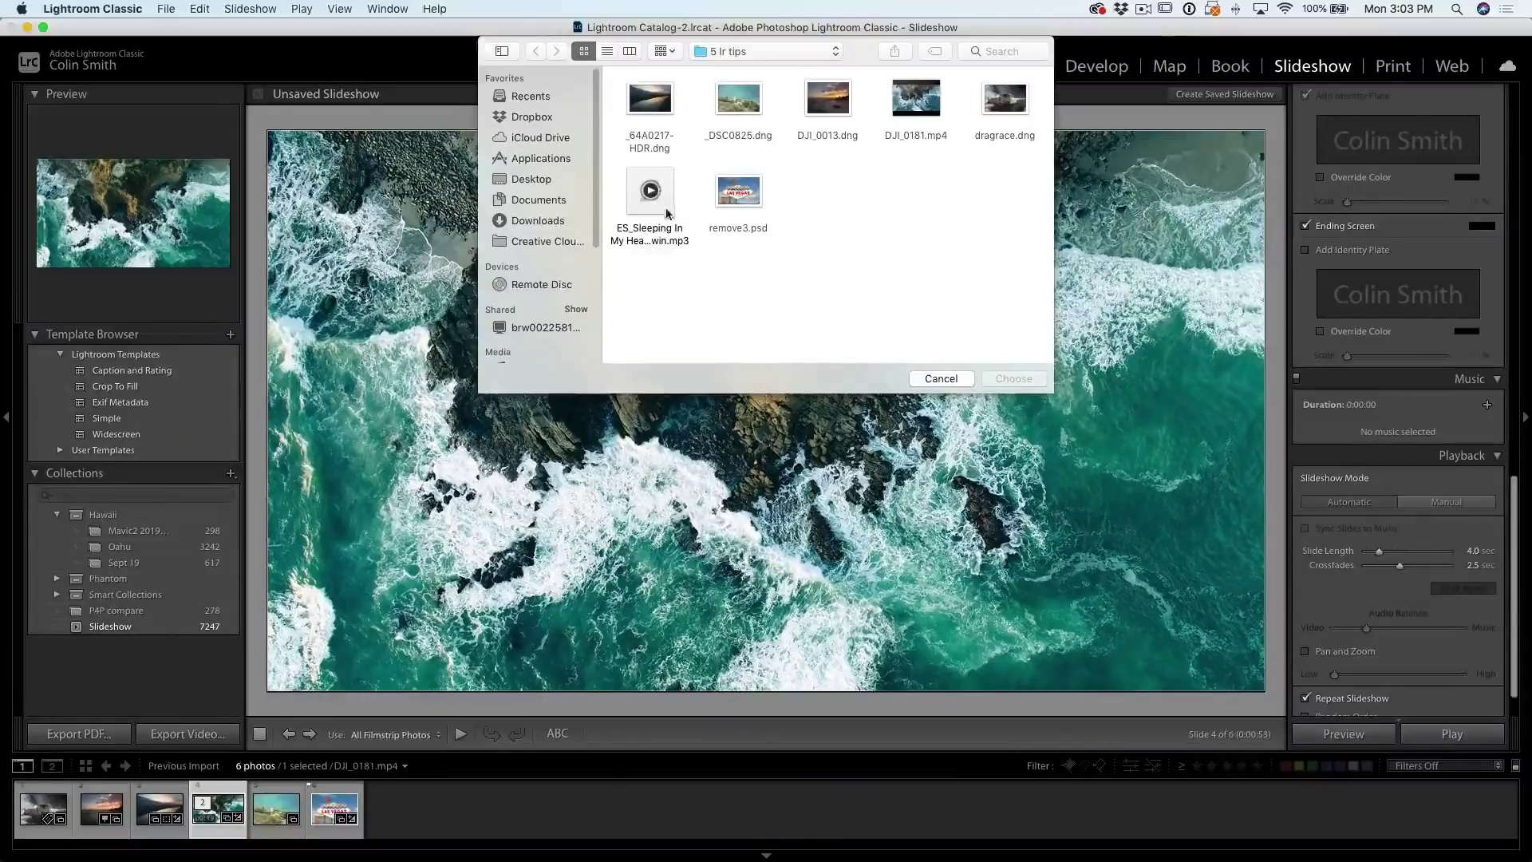
{"action": "left_click", "coordinate": [654, 191]}
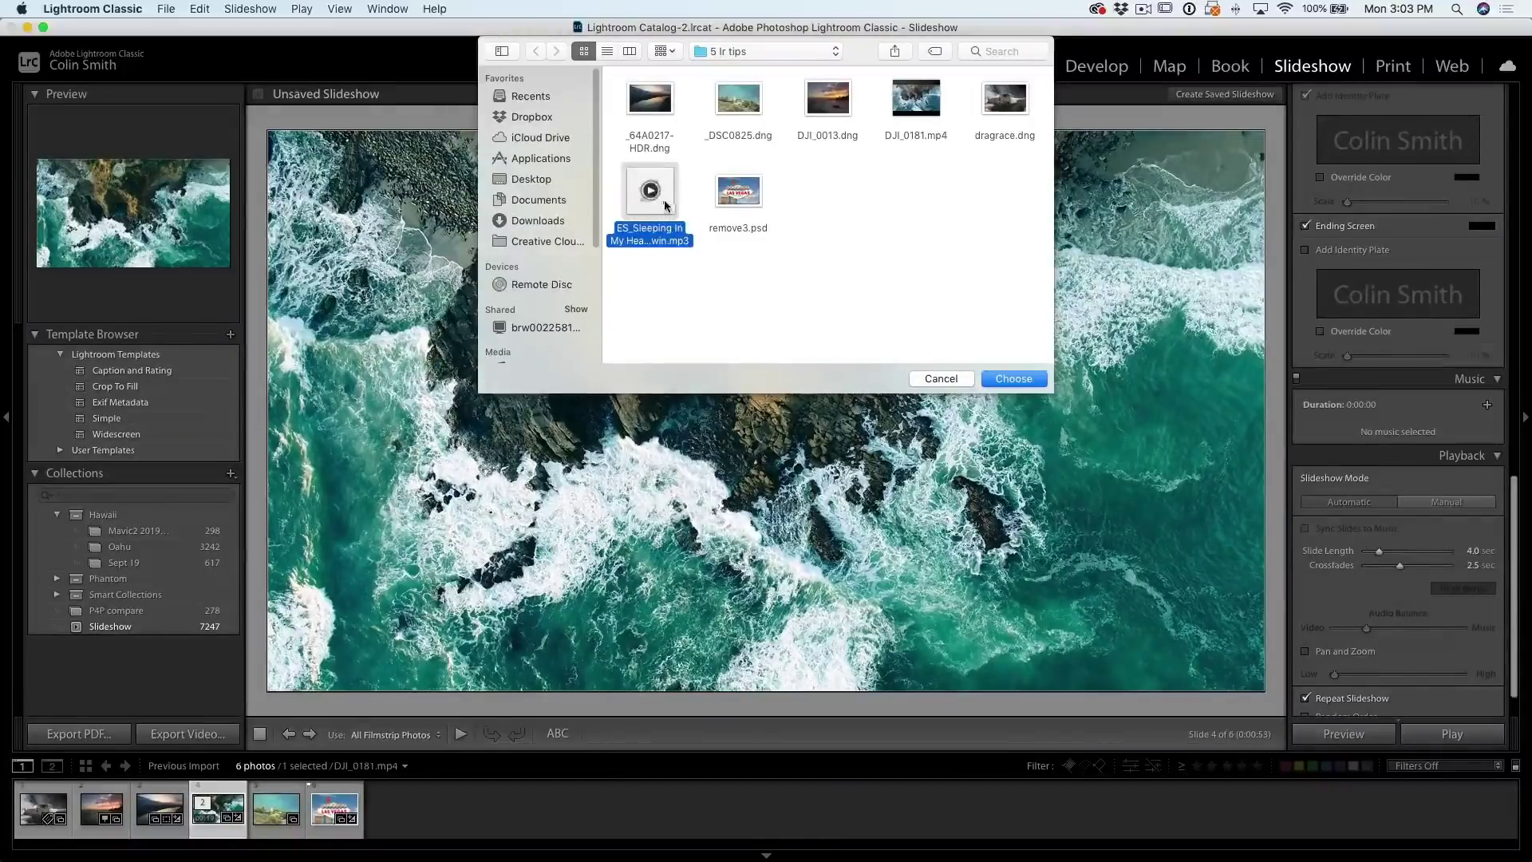
{"action": "left_click", "coordinate": [1015, 379]}
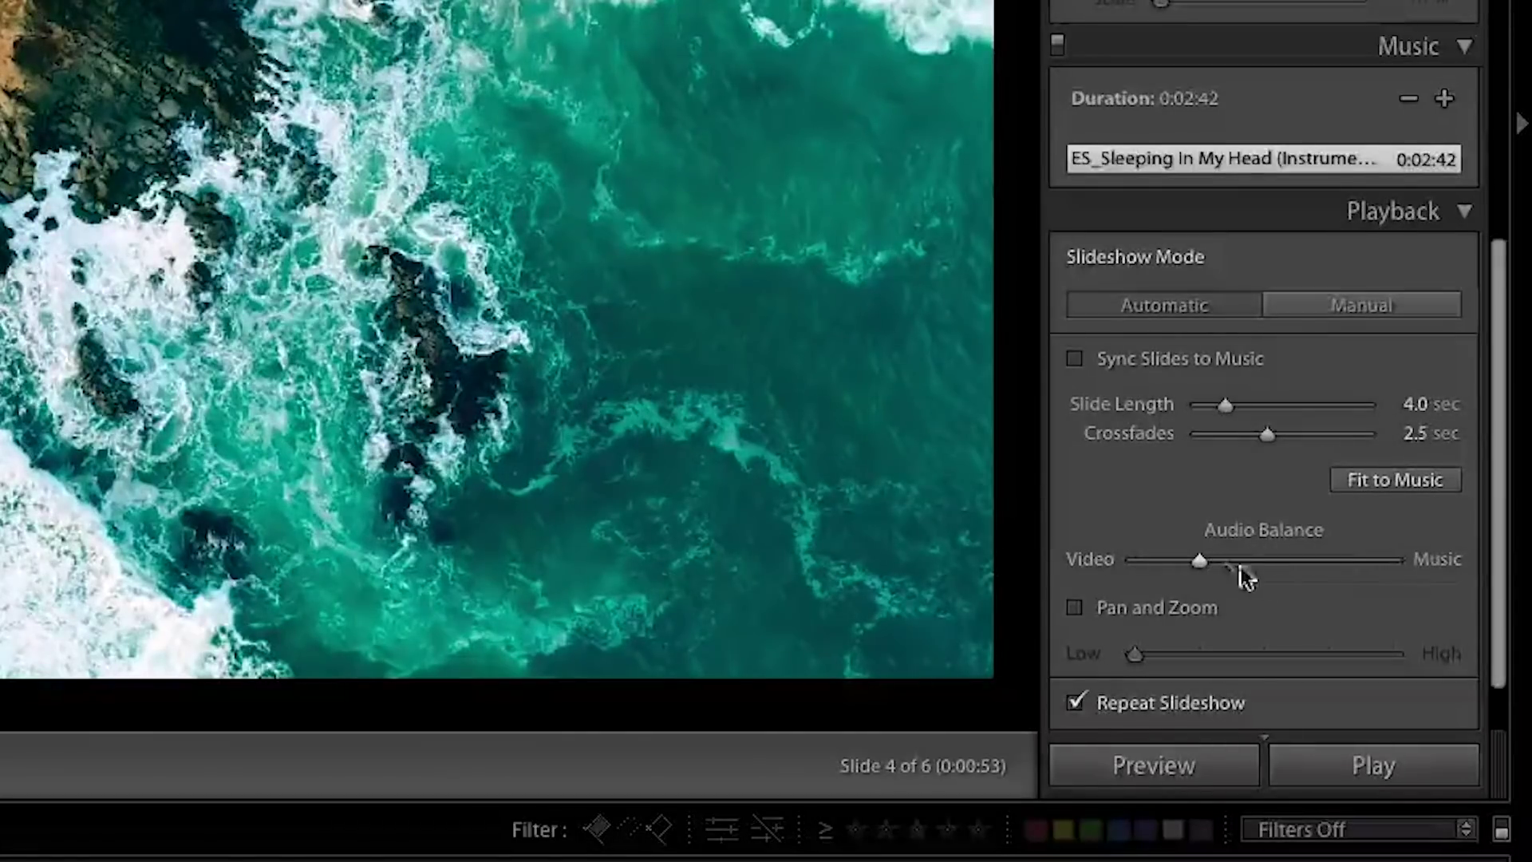
Set the slideshow's Audio Balance slider midway between Video and Music
{"action": "left_click_drag", "start_coordinate": [1202, 563], "coordinate": [1400, 533]}
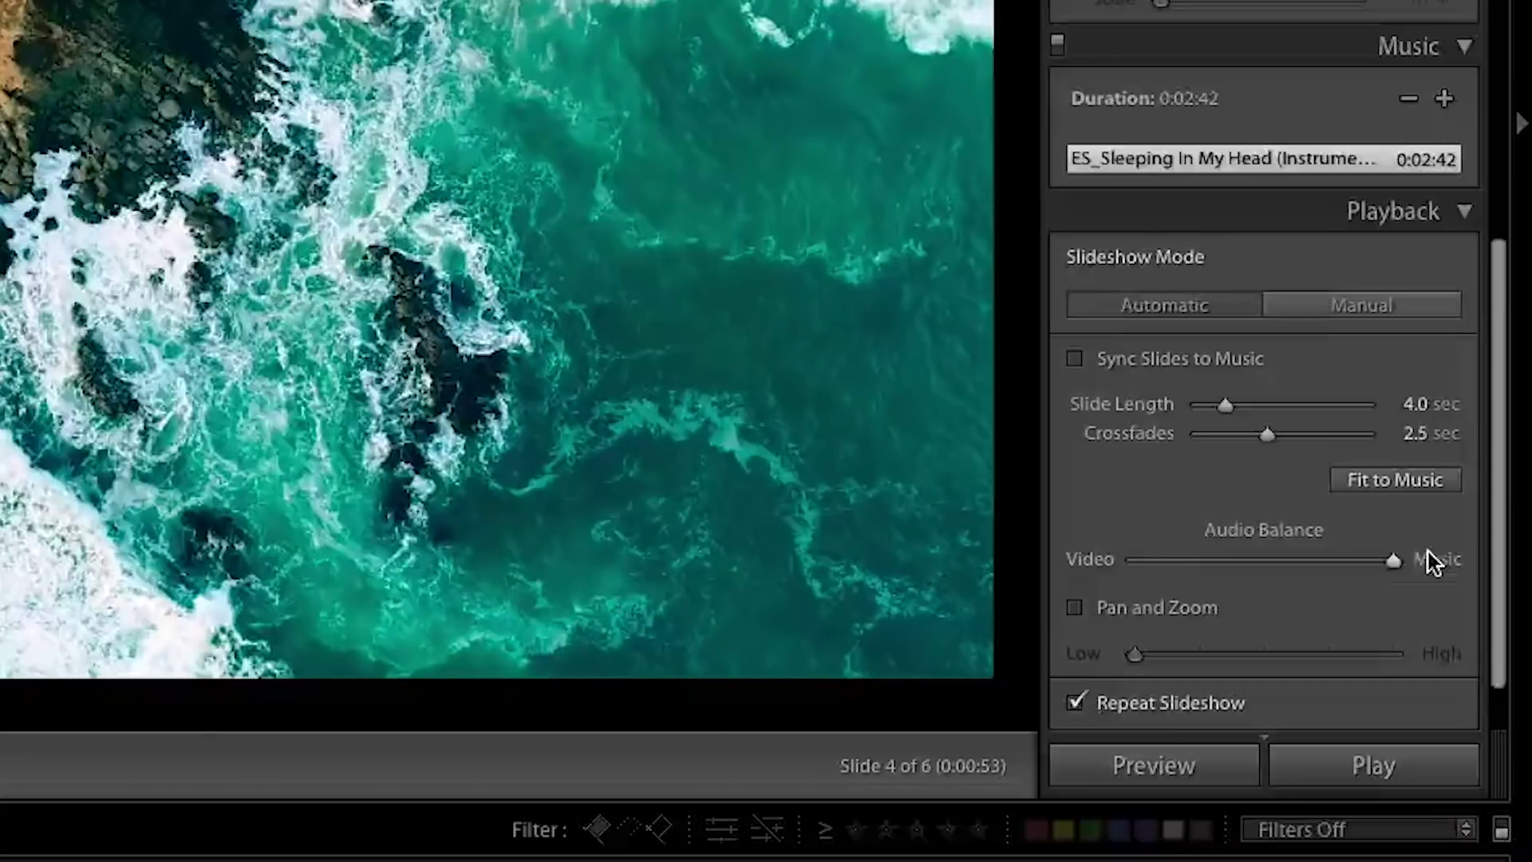
{"action": "left_click_drag", "start_coordinate": [1392, 563], "coordinate": [1221, 572]}
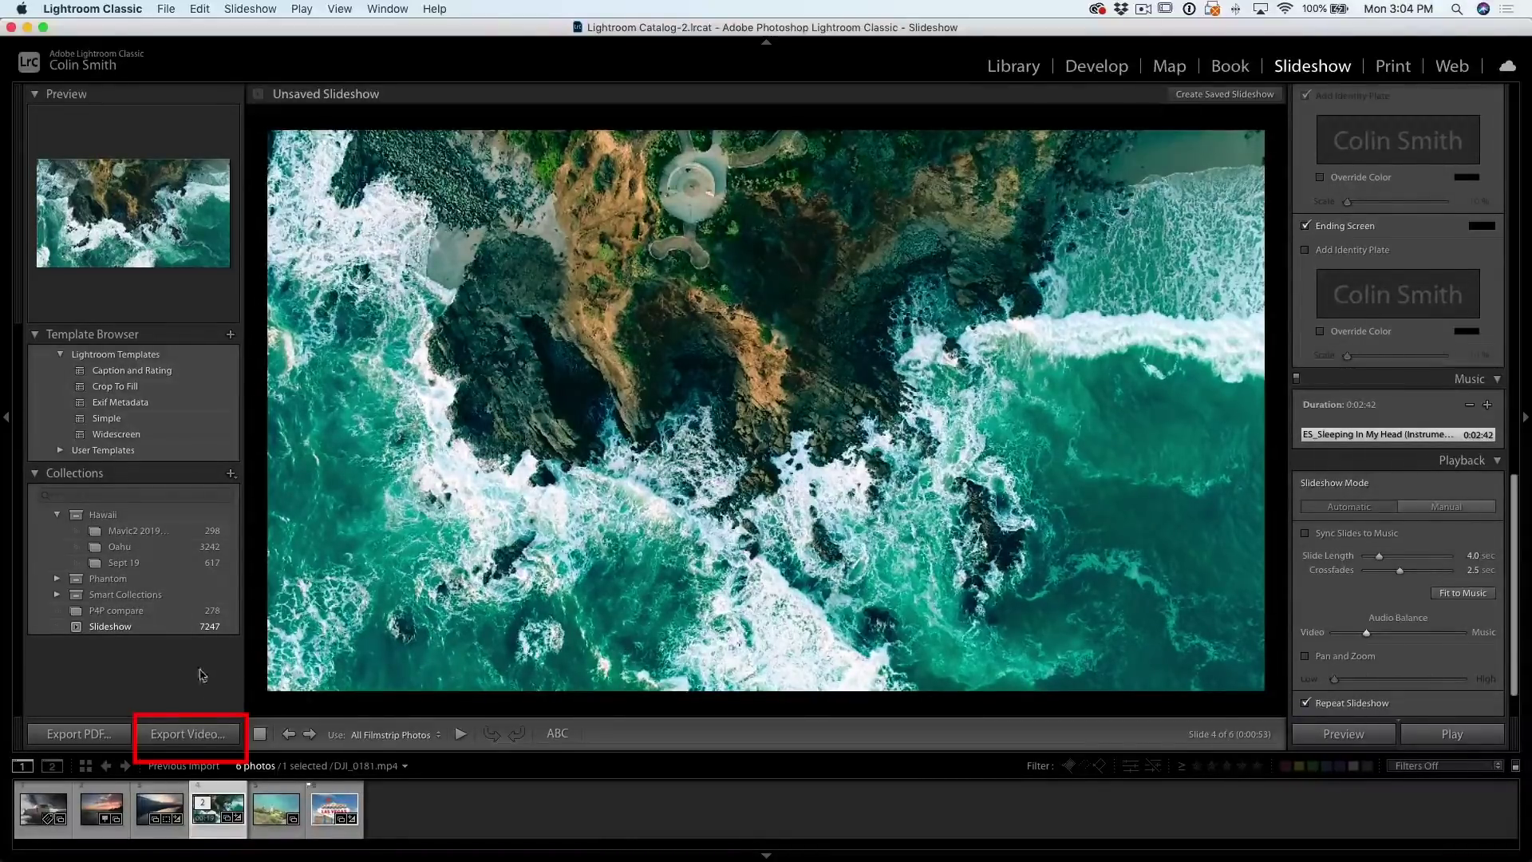
Set up the slideshow video export as 1080p (16:9), named videoinLR, saved to the Desktop
{"action": "left_click", "coordinate": [199, 733]}
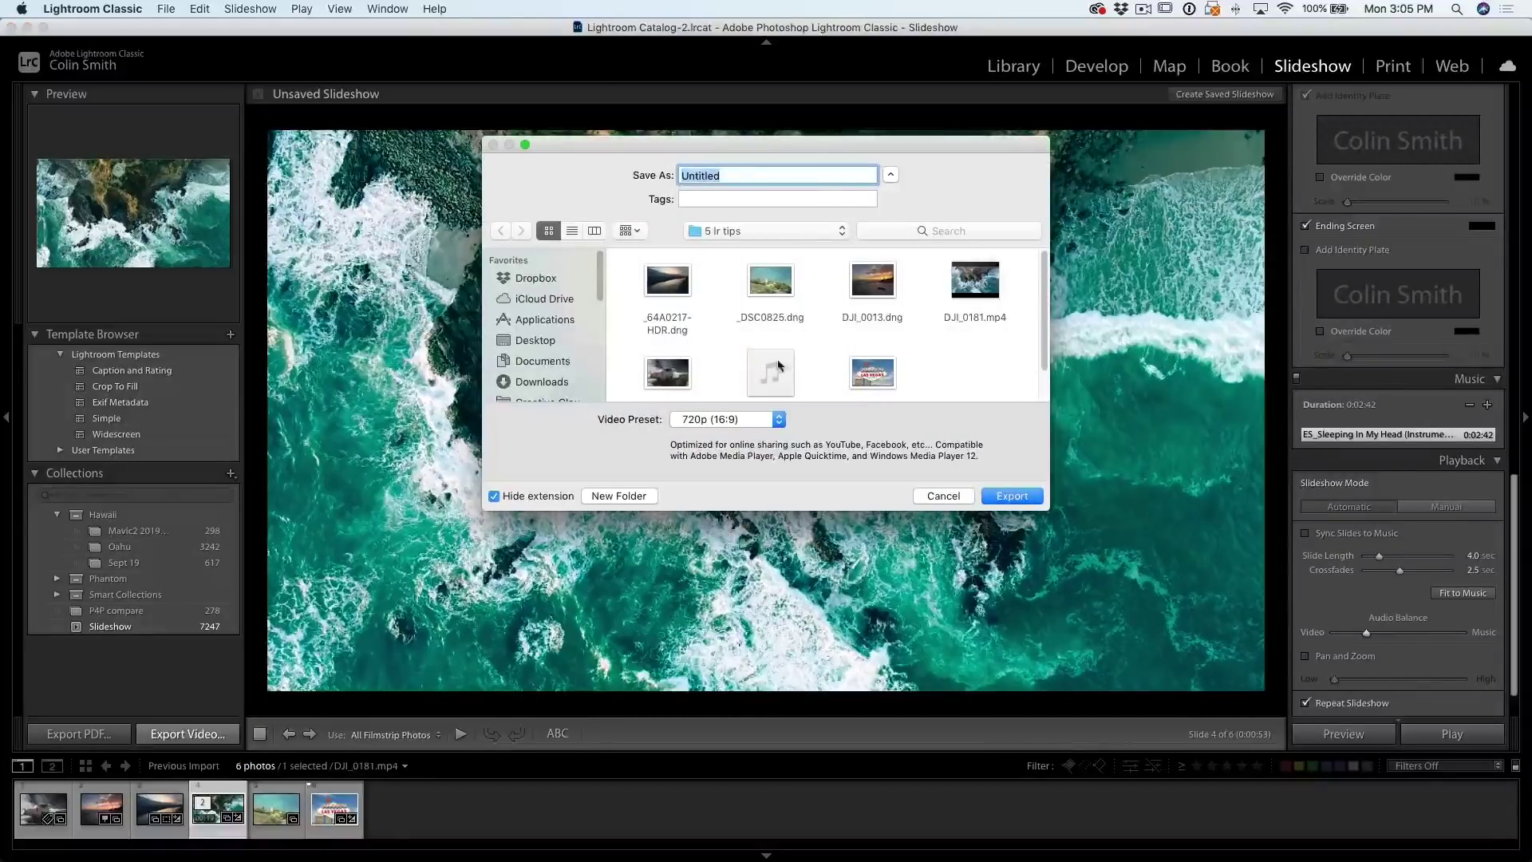
{"action": "left_click", "coordinate": [732, 419]}
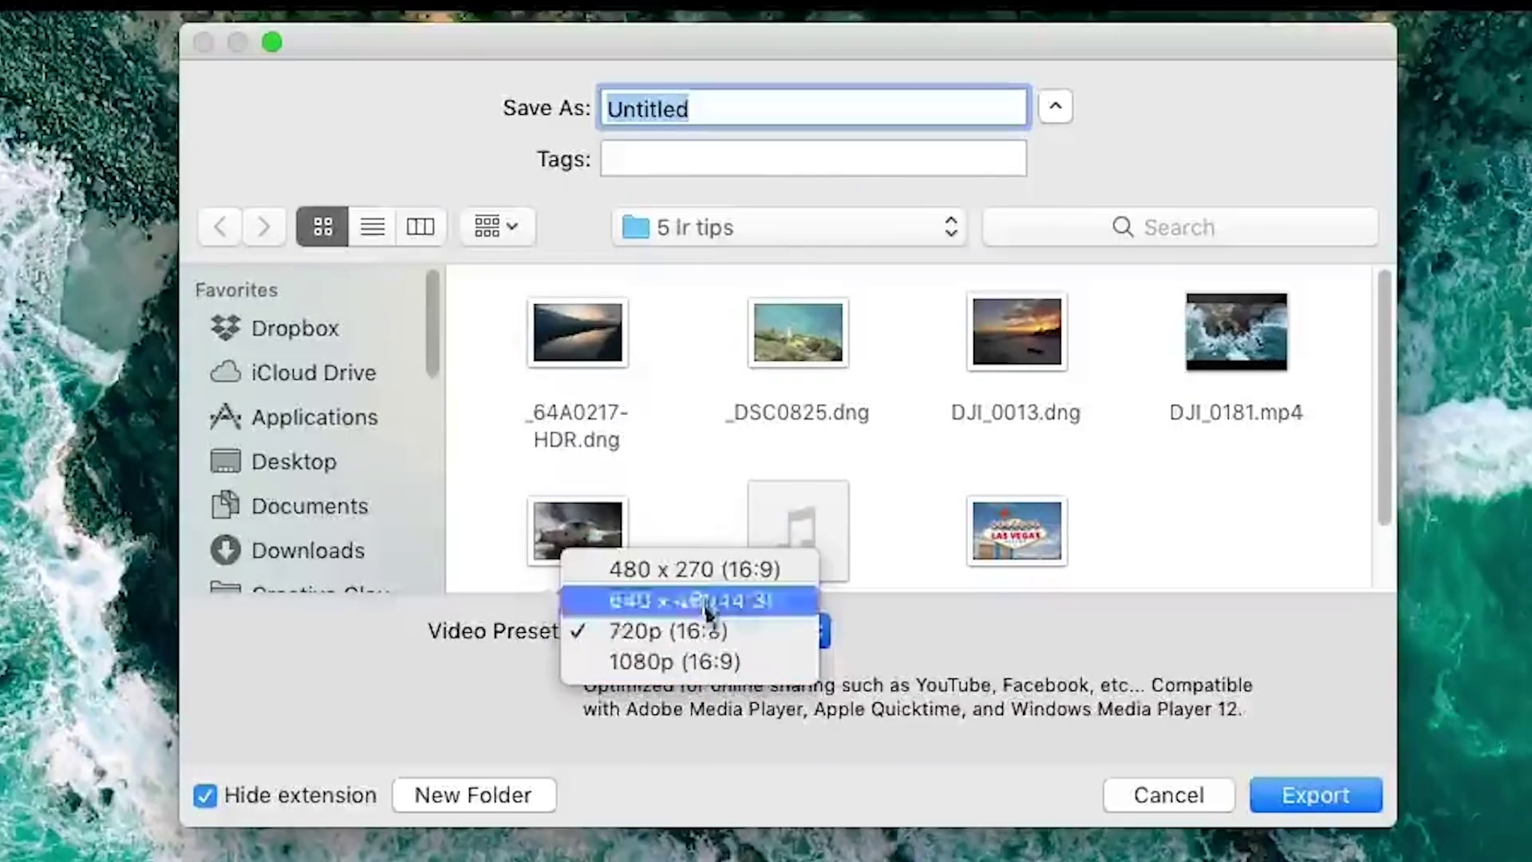
{"action": "left_click", "coordinate": [790, 661]}
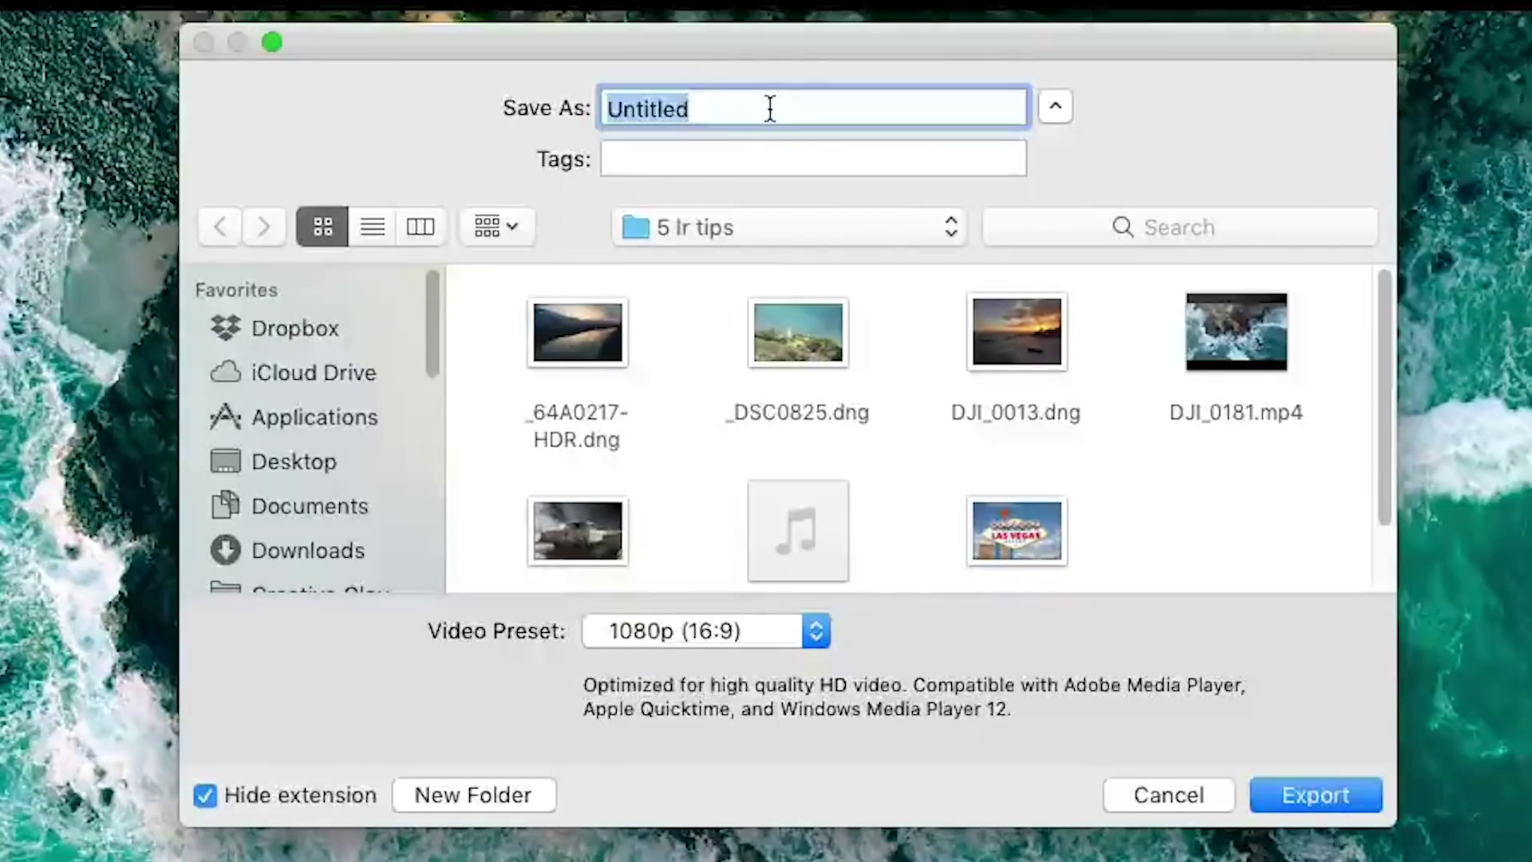
{"action": "type", "text": "videoinLR"}
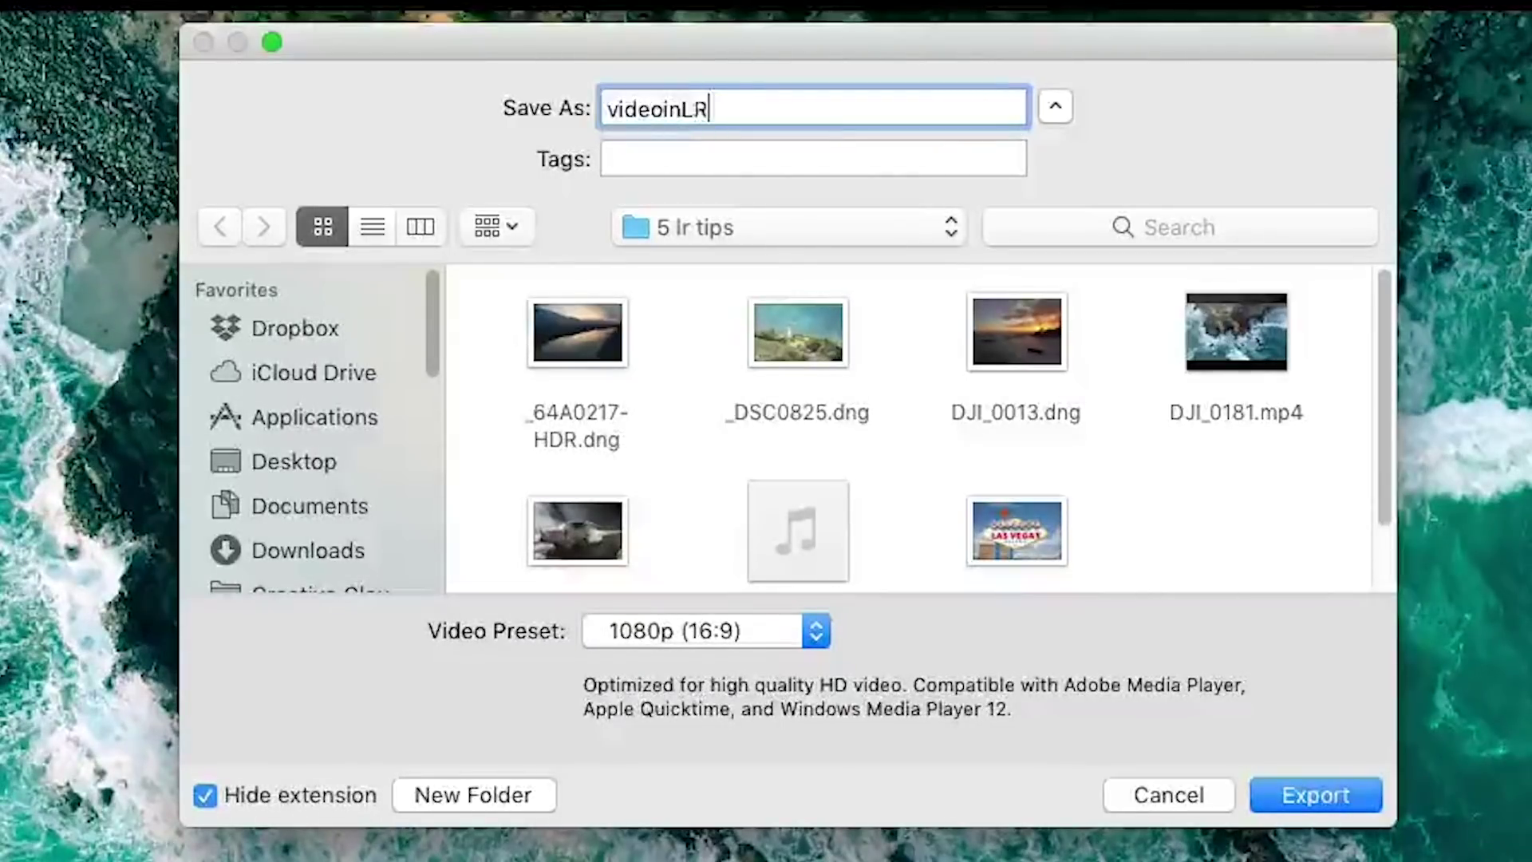
{"action": "left_click", "coordinate": [312, 461]}
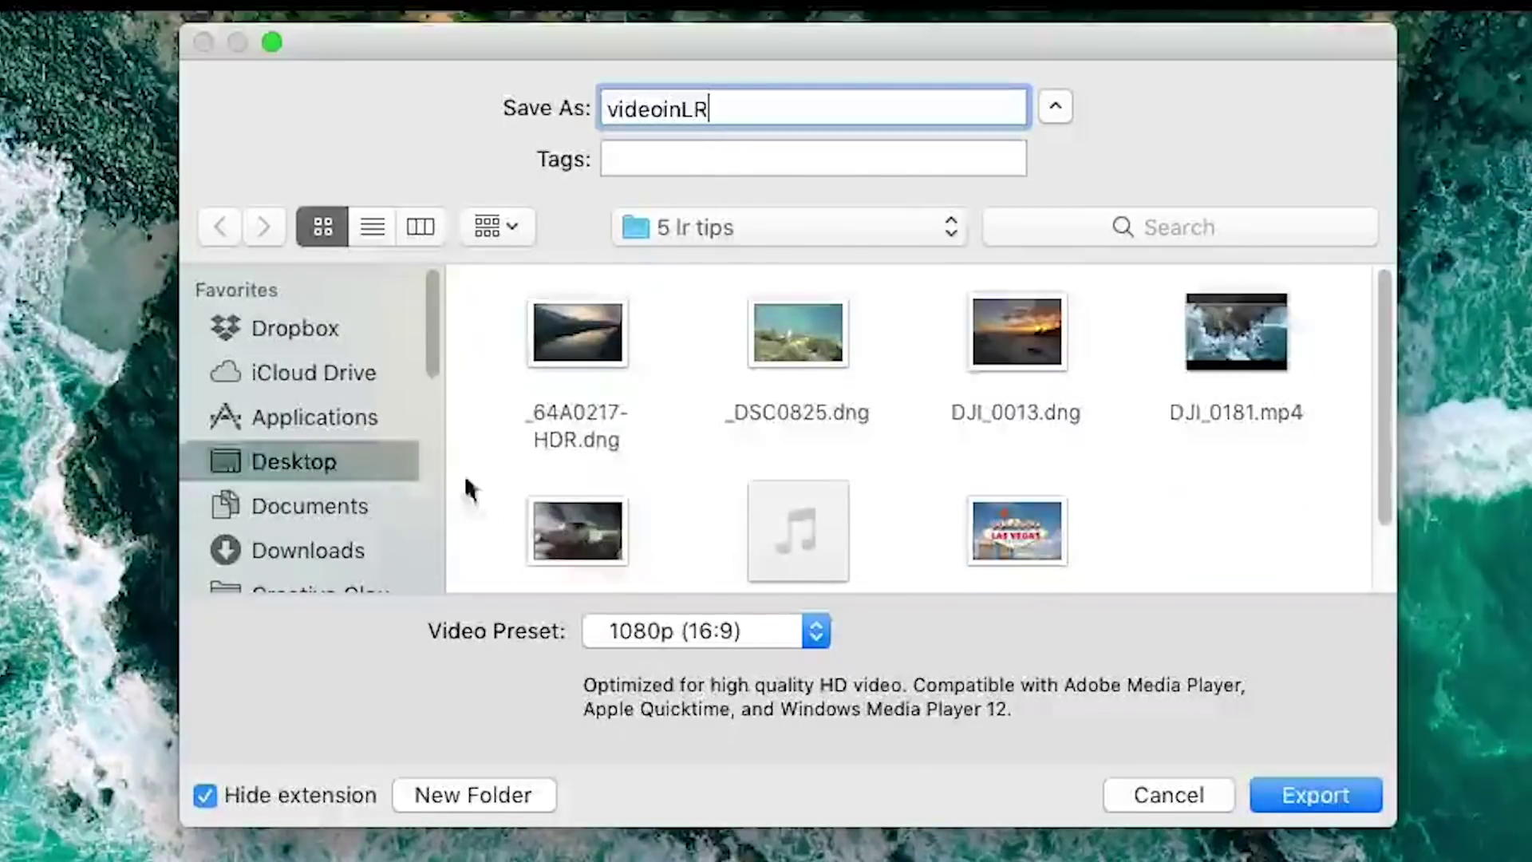